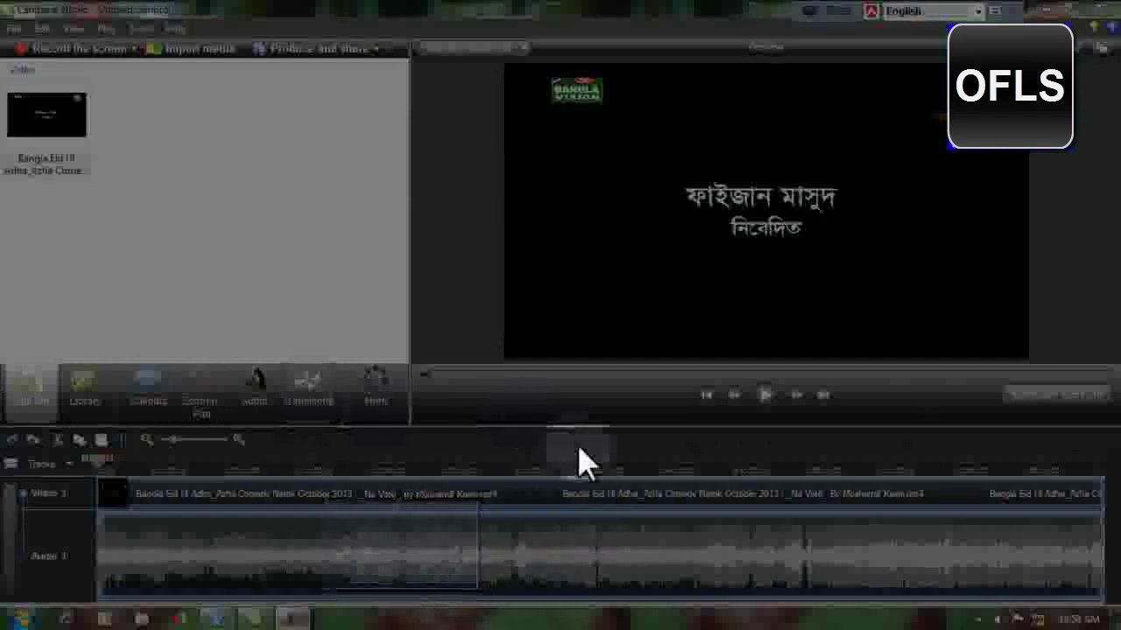
# - Split the video clip on the Video 1 track at about 0:21:50
pyautogui.moveTo(424, 464); pyautogui.dragTo(306, 479)
pyautogui.click(309, 487)
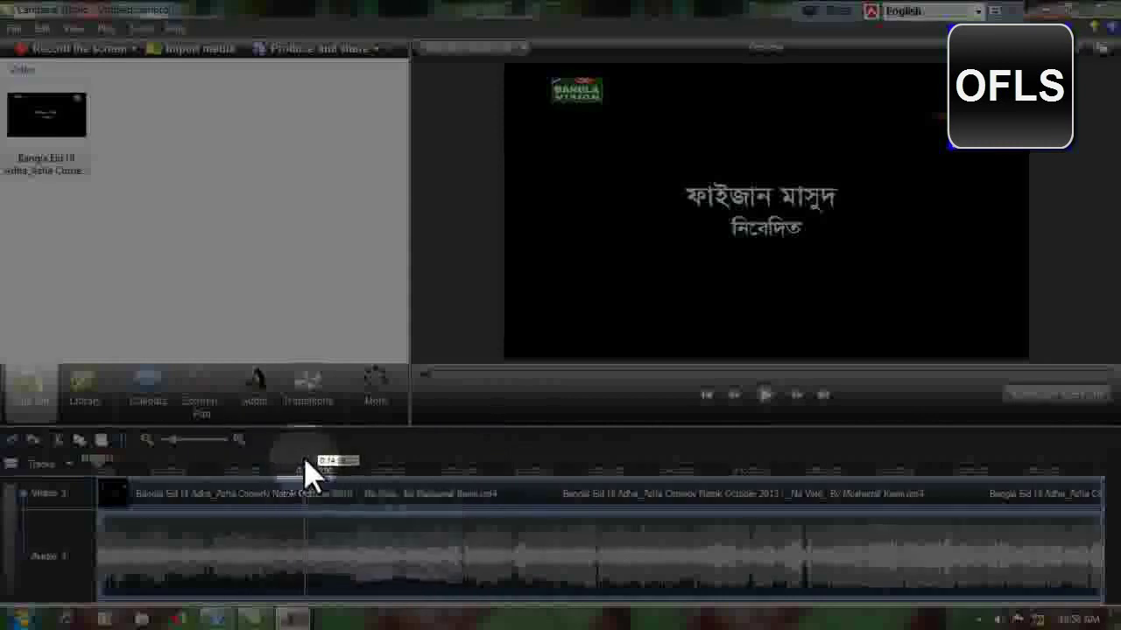
pyautogui.click(98, 463)
pyautogui.moveTo(98, 464); pyautogui.dragTo(415, 473)
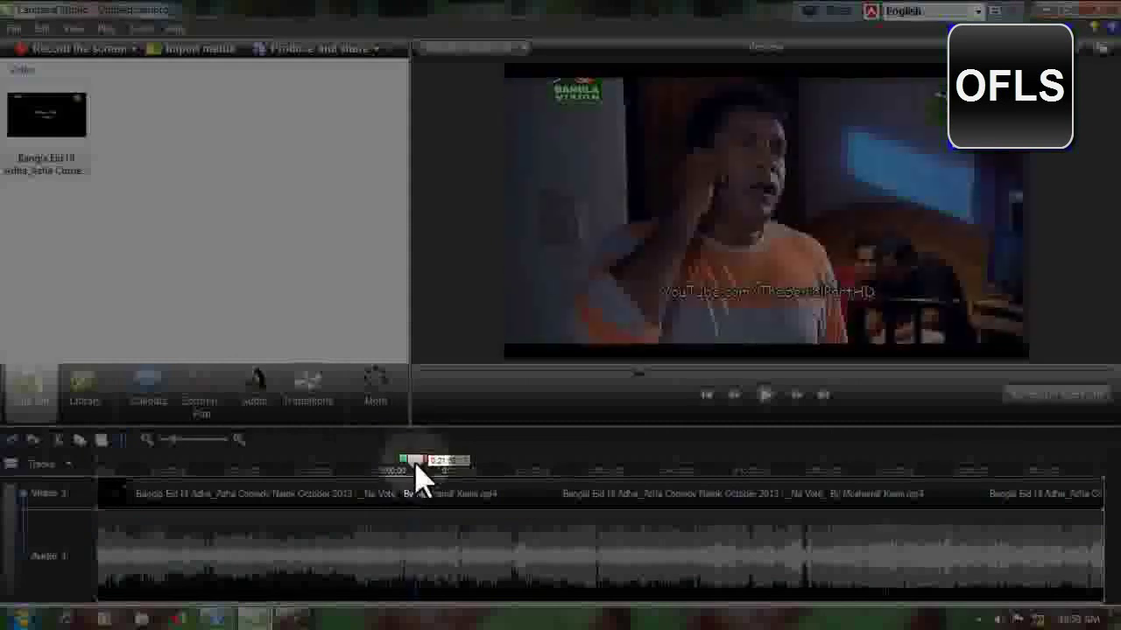
pyautogui.click(124, 441)
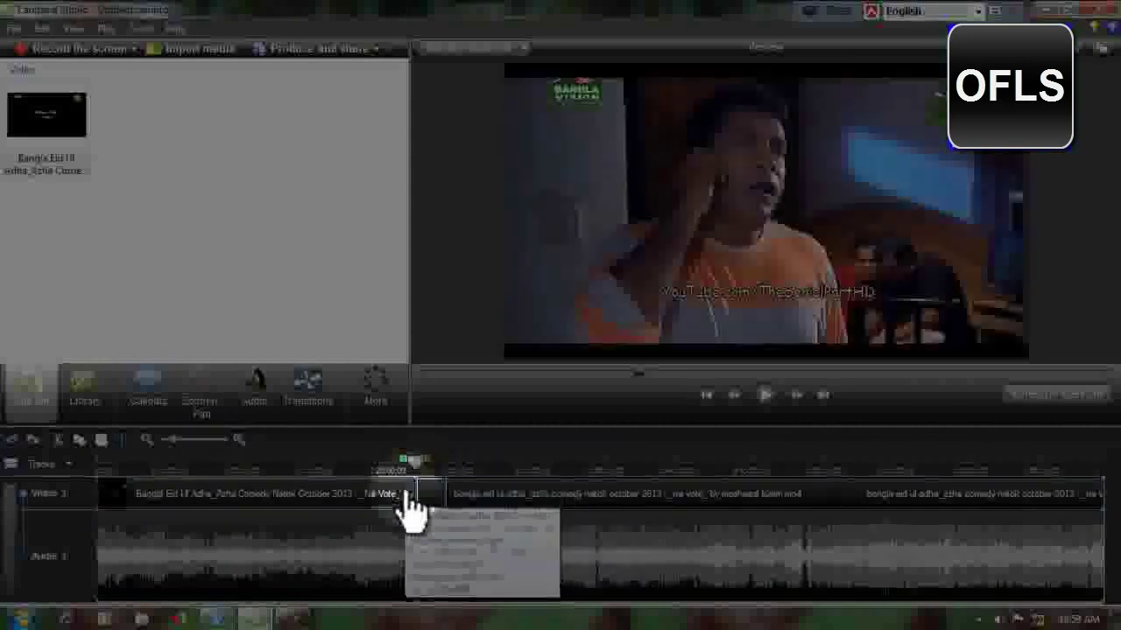
# - Split both resulting parts of the video once more, each near its middle, to make four clips
pyautogui.moveTo(420, 473); pyautogui.dragTo(376, 477)
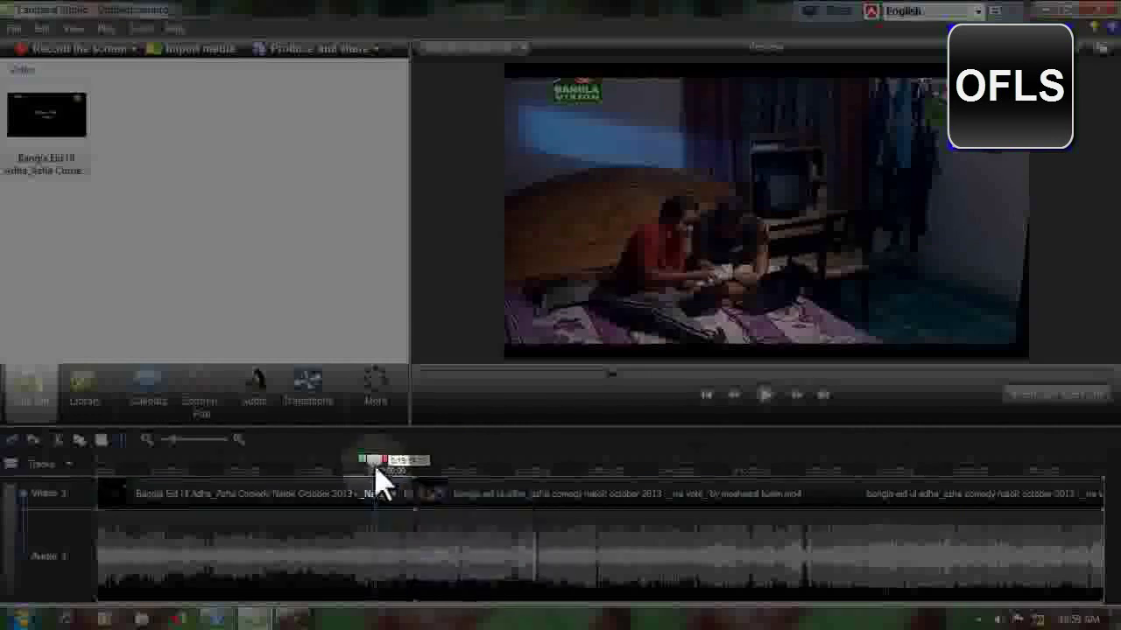
pyautogui.moveTo(376, 475); pyautogui.dragTo(674, 504)
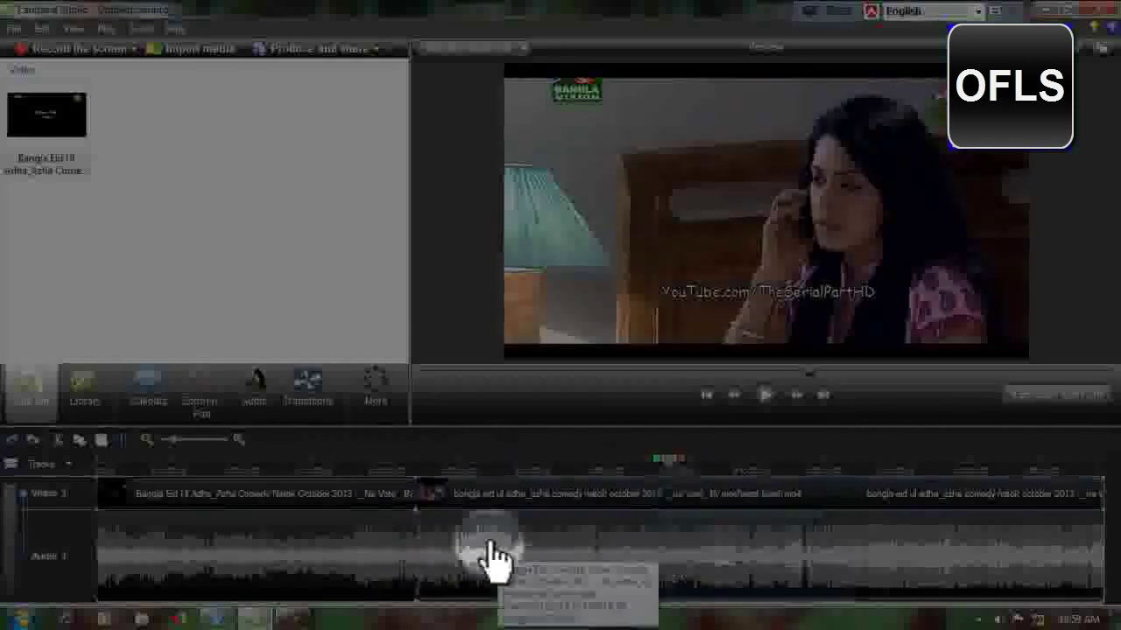
pyautogui.click(123, 441)
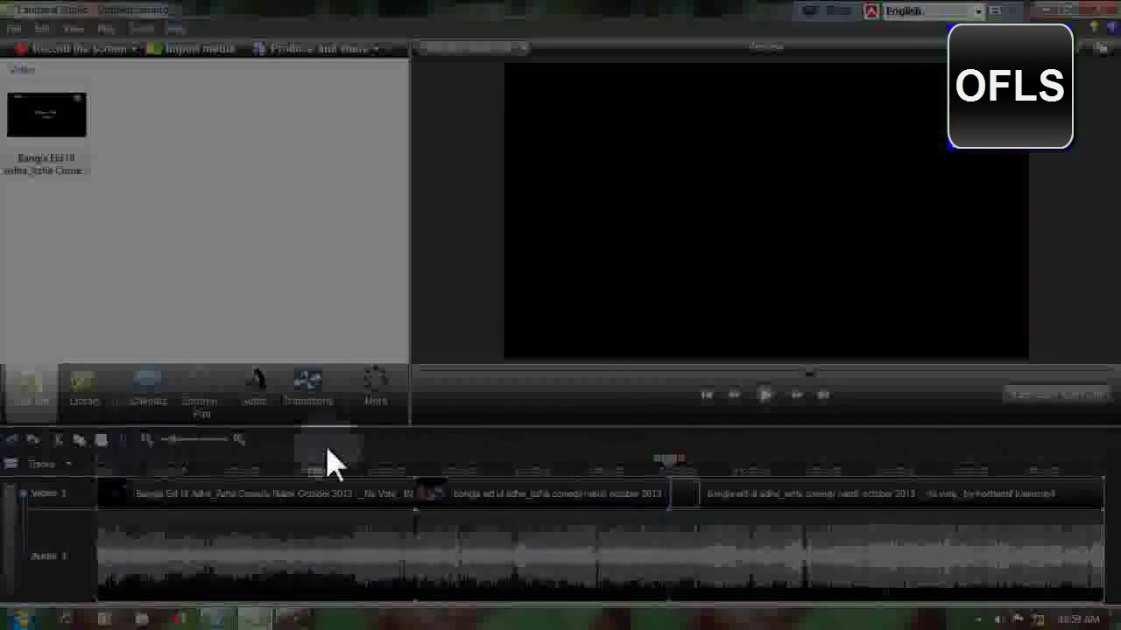
pyautogui.moveTo(668, 459); pyautogui.dragTo(235, 486)
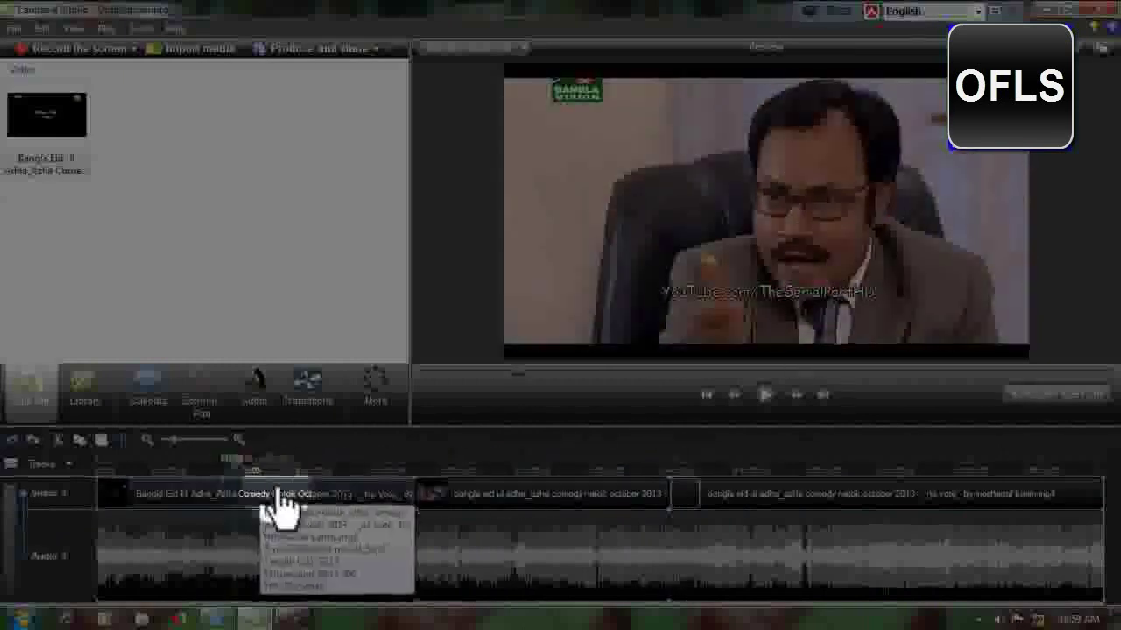
pyautogui.click(121, 441)
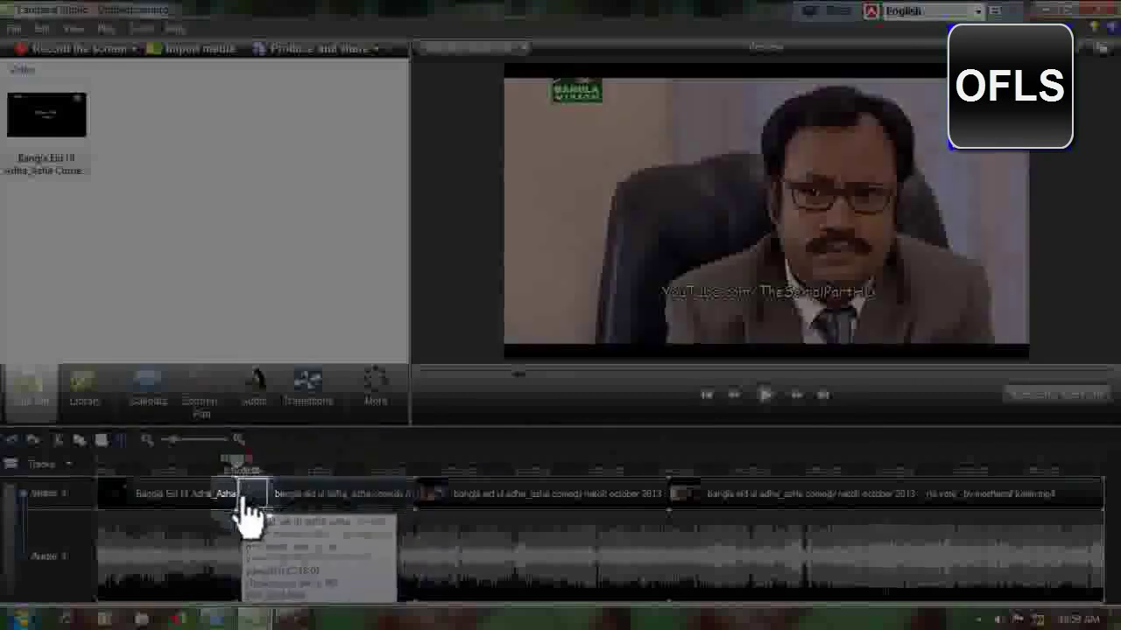
pyautogui.moveTo(230, 457); pyautogui.dragTo(207, 461)
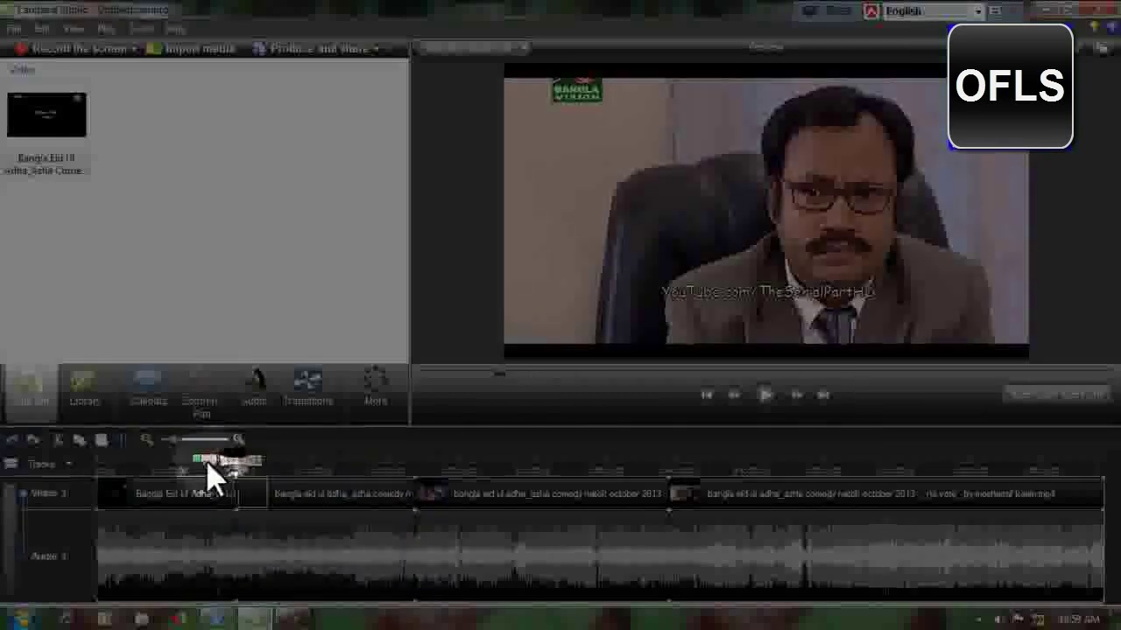
# - Apply the Cube rotate transition between the first and second clips
pyautogui.click(301, 386)
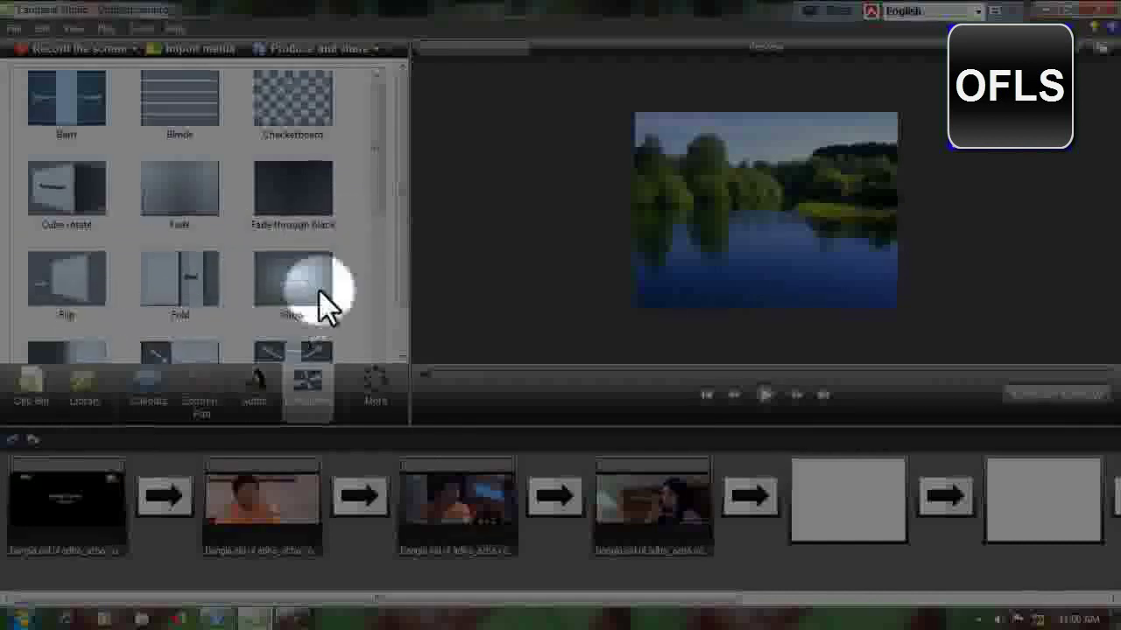
pyautogui.moveTo(376, 195); pyautogui.dragTo(370, 382)
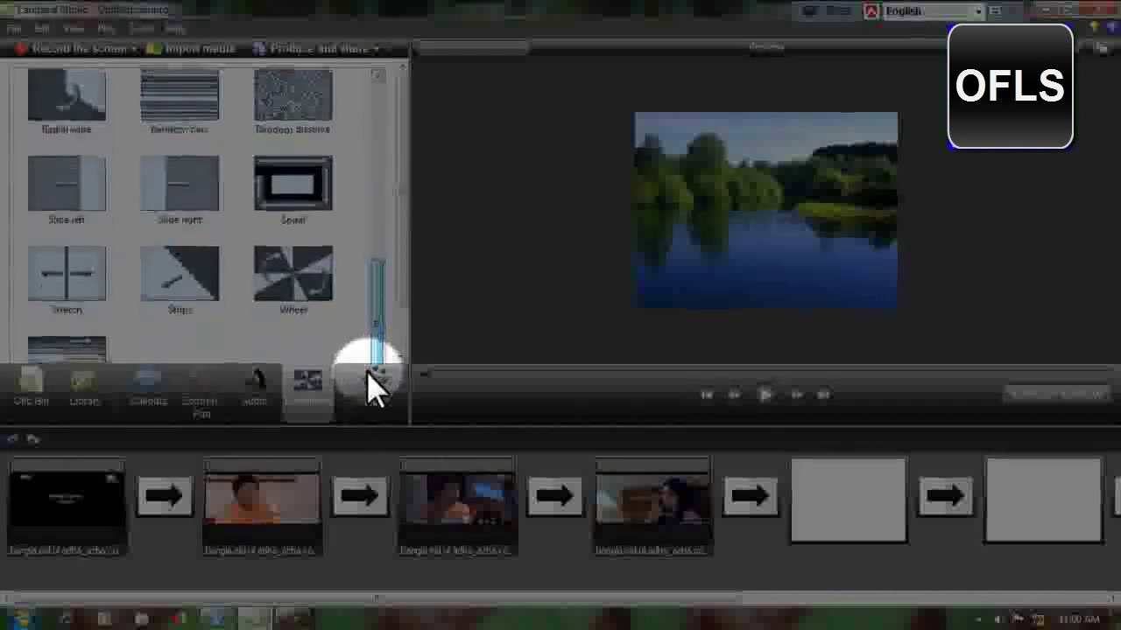
pyautogui.moveTo(377, 338); pyautogui.dragTo(353, 117)
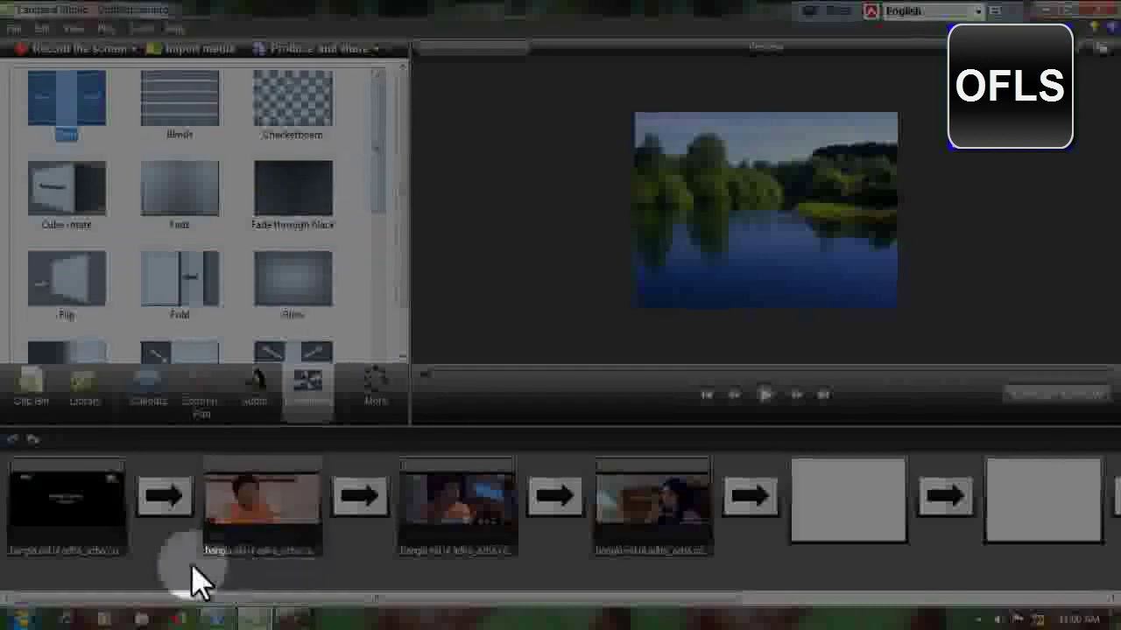
pyautogui.moveTo(143, 464); pyautogui.dragTo(175, 493)
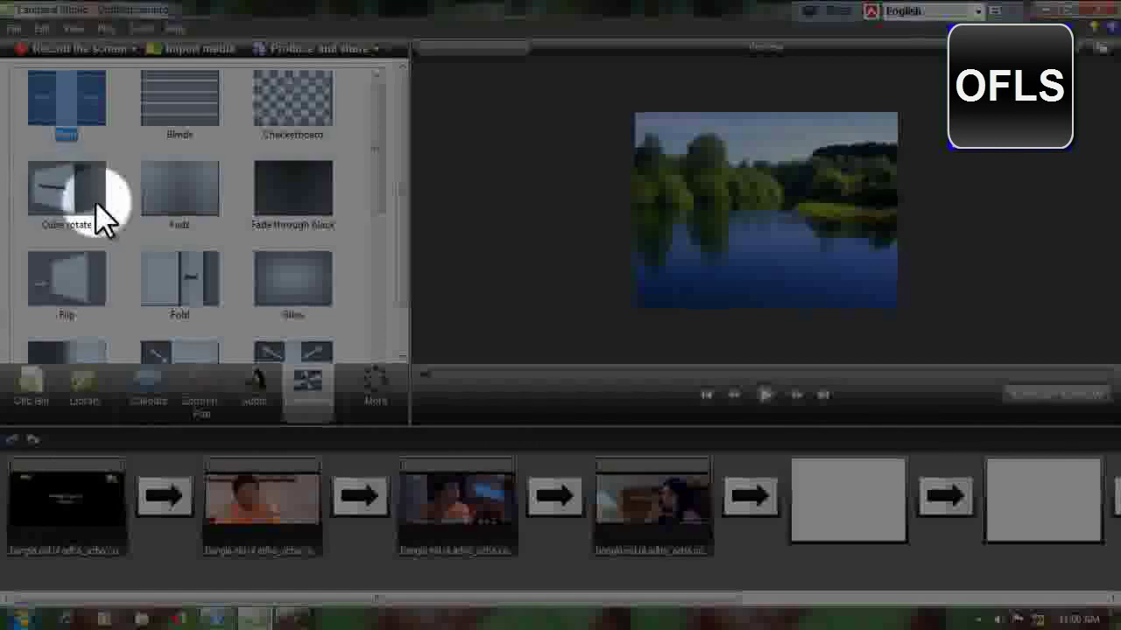
pyautogui.moveTo(68, 188); pyautogui.dragTo(159, 501)
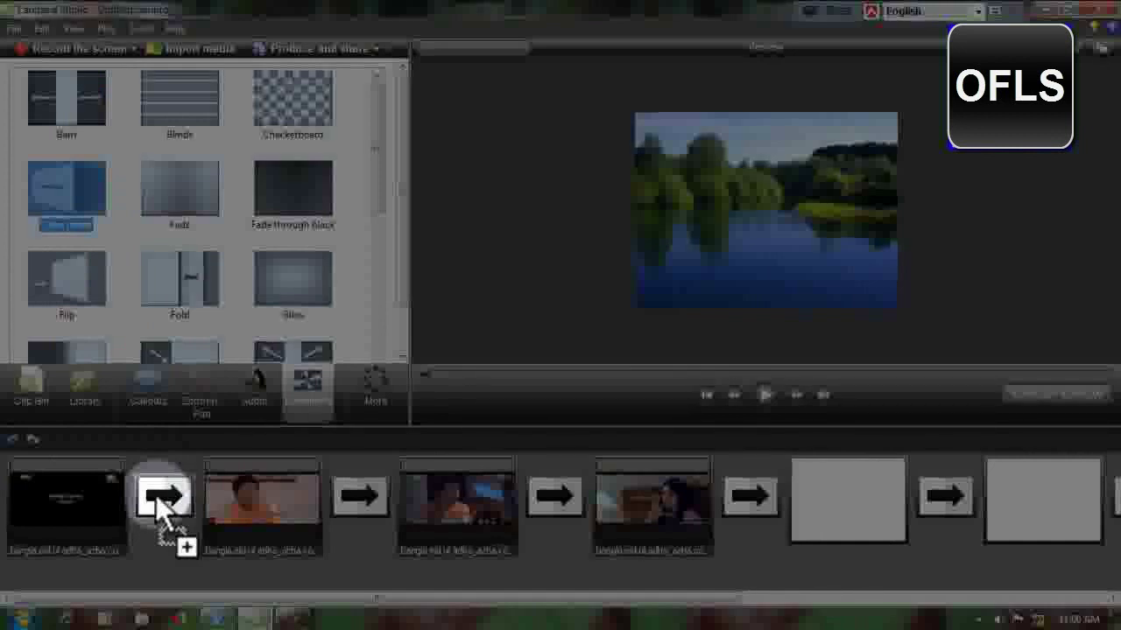
pyautogui.moveTo(158, 500); pyautogui.dragTo(157, 500)
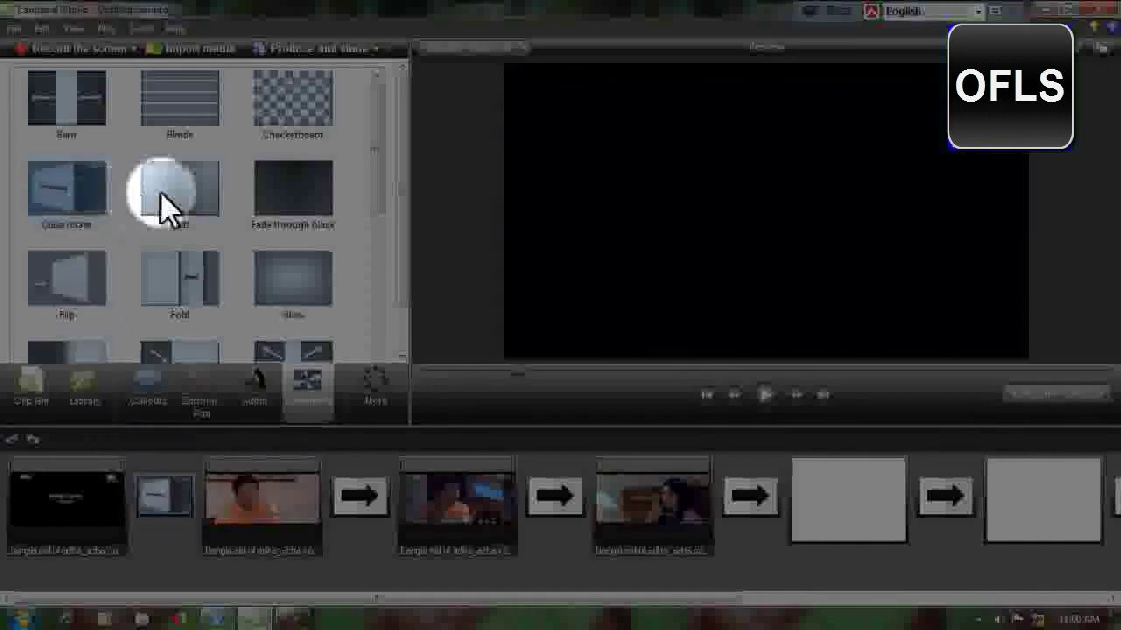
# - Apply the Fade transition between the second and third clips and Fold between the third and fourth
pyautogui.moveTo(174, 178); pyautogui.dragTo(358, 506)
pyautogui.click(180, 302)
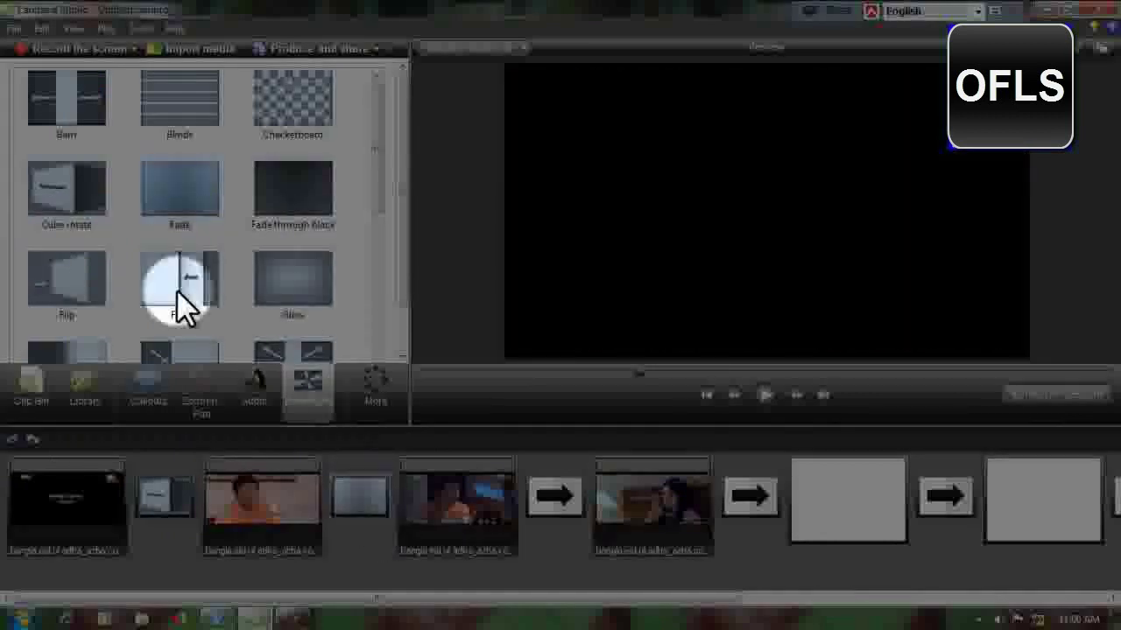
pyautogui.moveTo(179, 302); pyautogui.dragTo(560, 512)
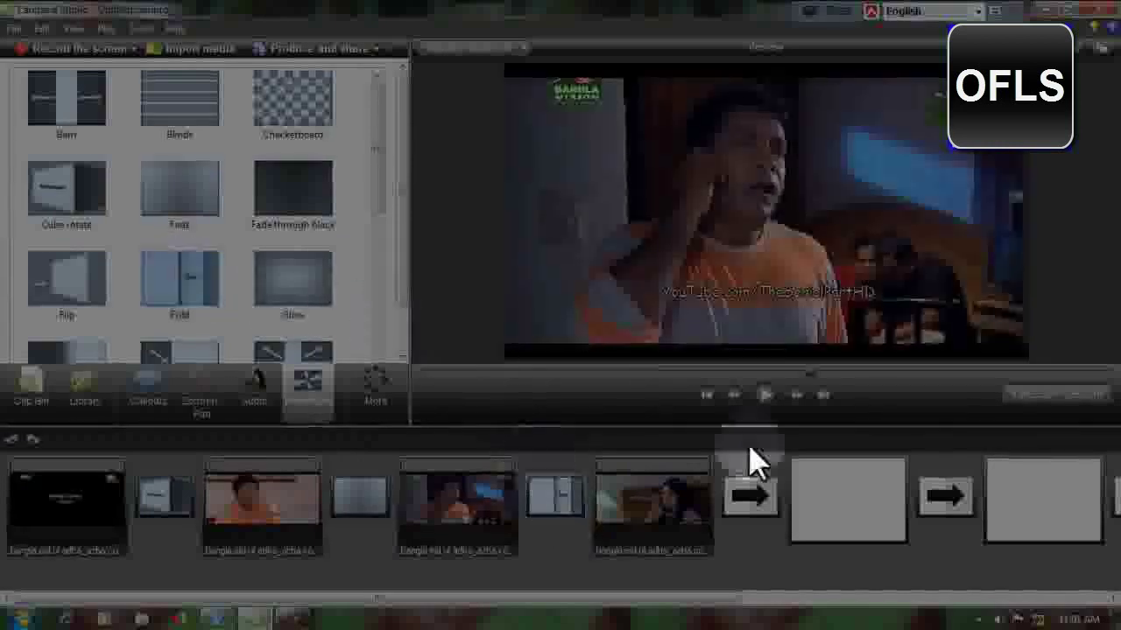
pyautogui.click(526, 427)
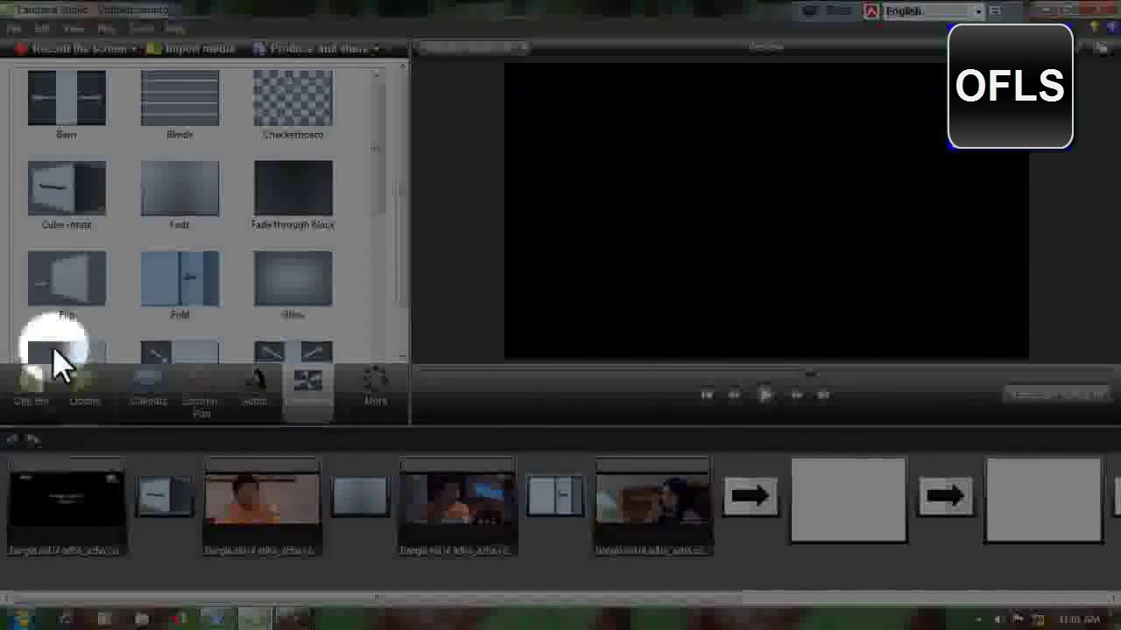
# - Play back the cut between the first and second clips to preview its transition
pyautogui.click(26, 394)
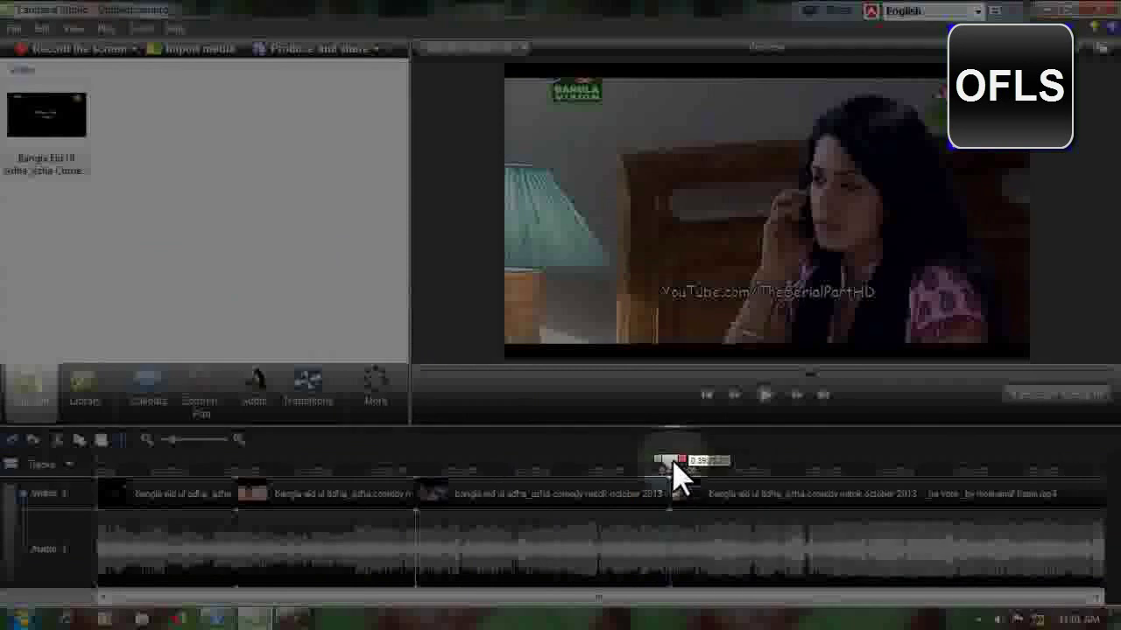
pyautogui.moveTo(669, 472); pyautogui.dragTo(225, 531)
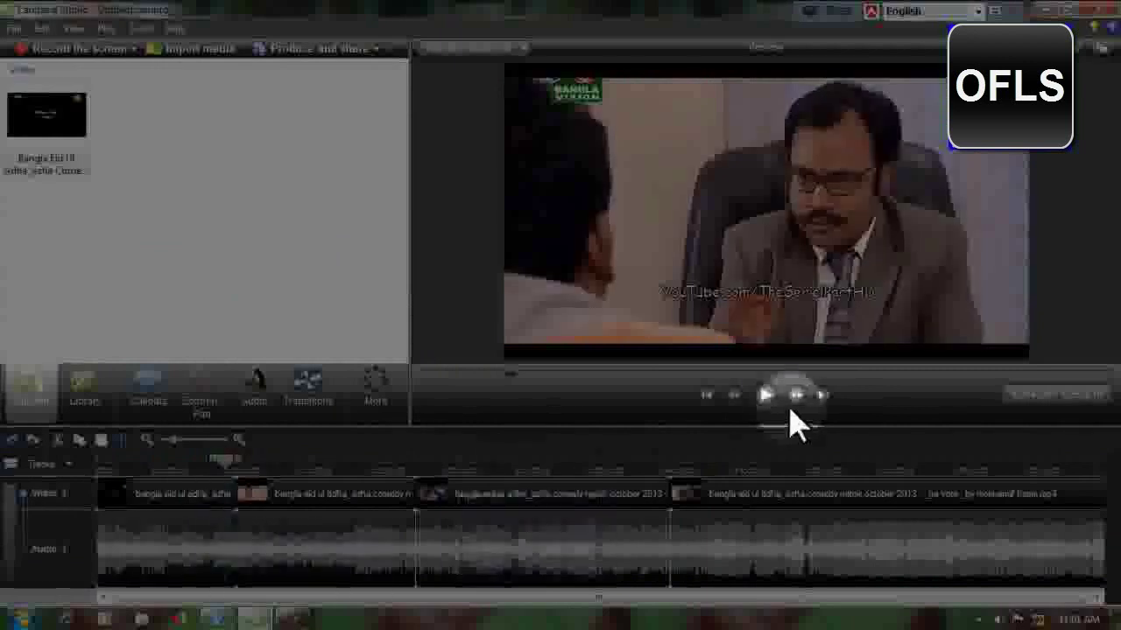
pyautogui.click(765, 395)
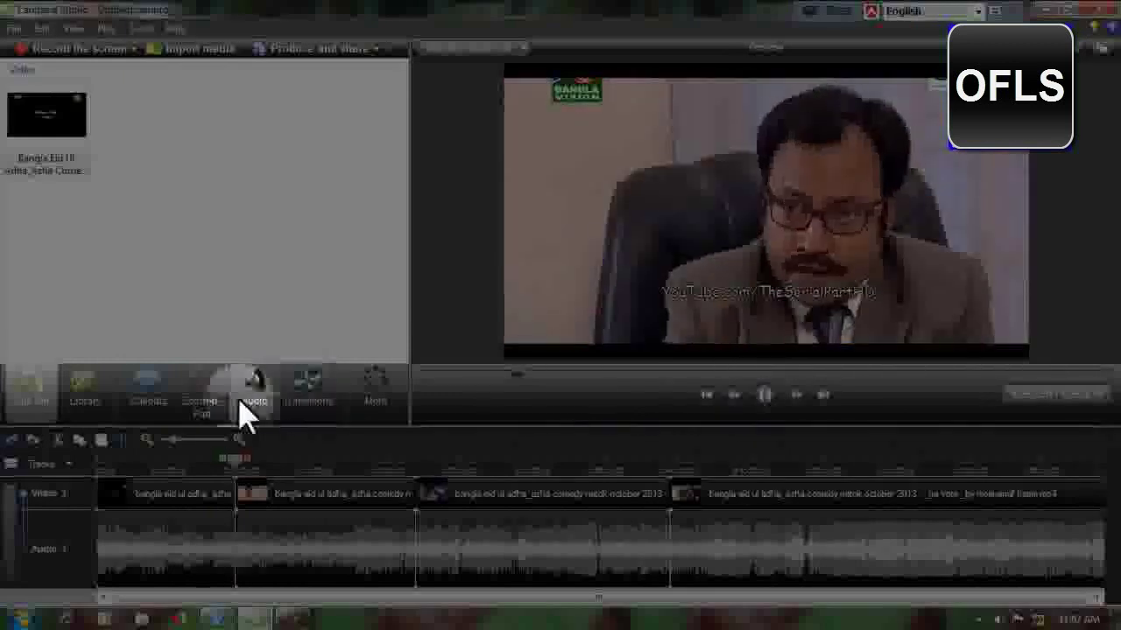
pyautogui.moveTo(175, 443); pyautogui.dragTo(199, 444)
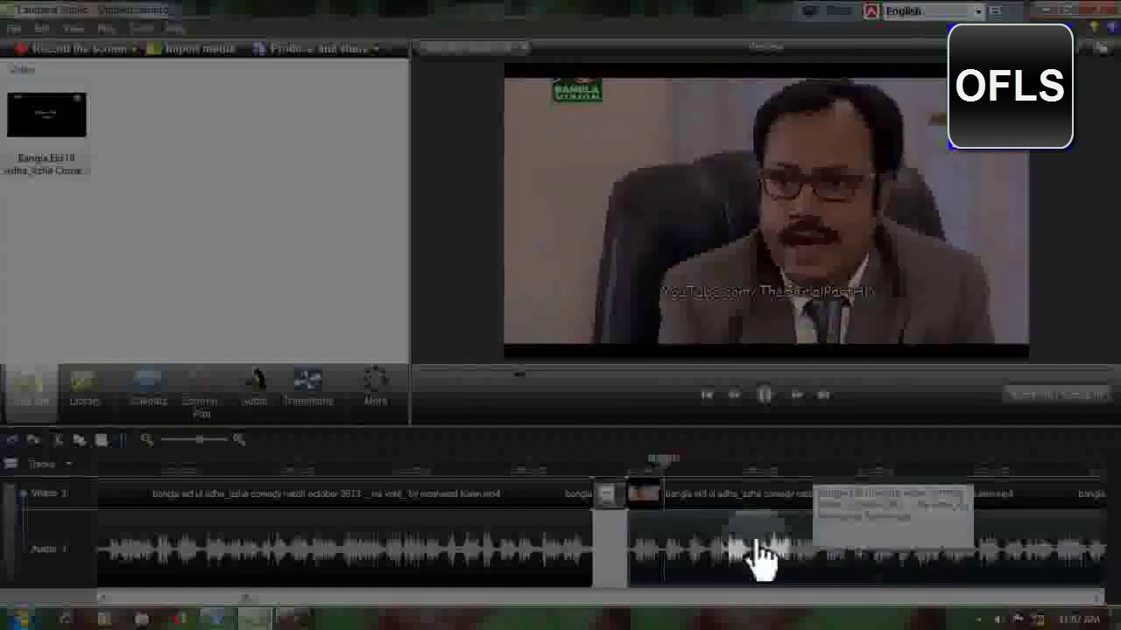
pyautogui.moveTo(246, 602); pyautogui.dragTo(420, 602)
pyautogui.click(764, 396)
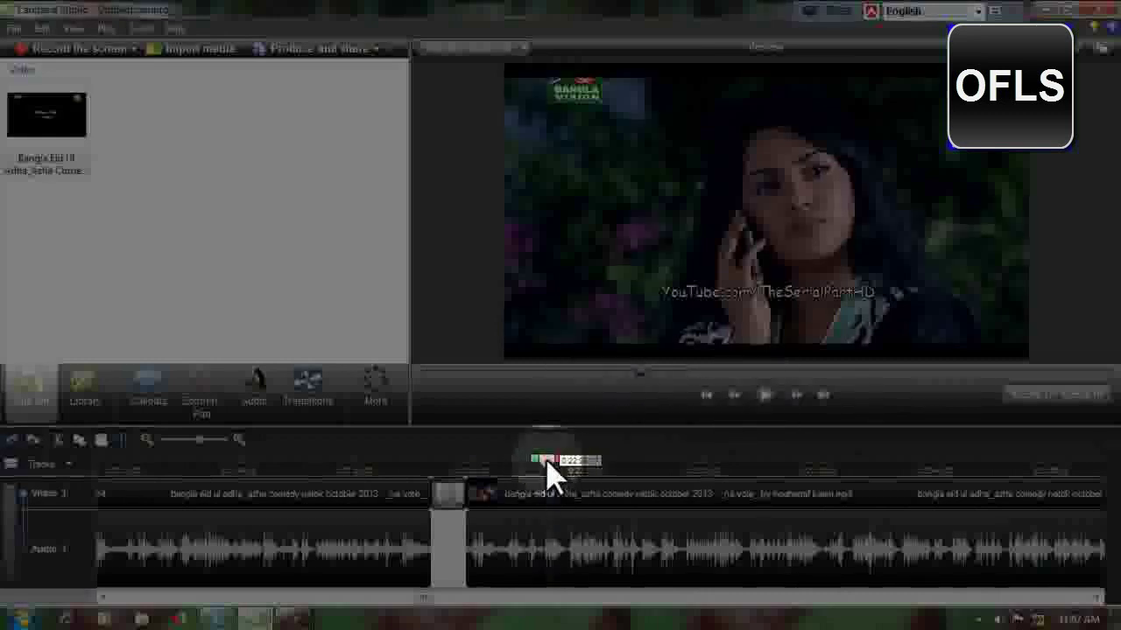
# - Delete the entire video with its audio from the timeline
pyautogui.moveTo(547, 465); pyautogui.dragTo(75, 493)
pyautogui.click(99, 477)
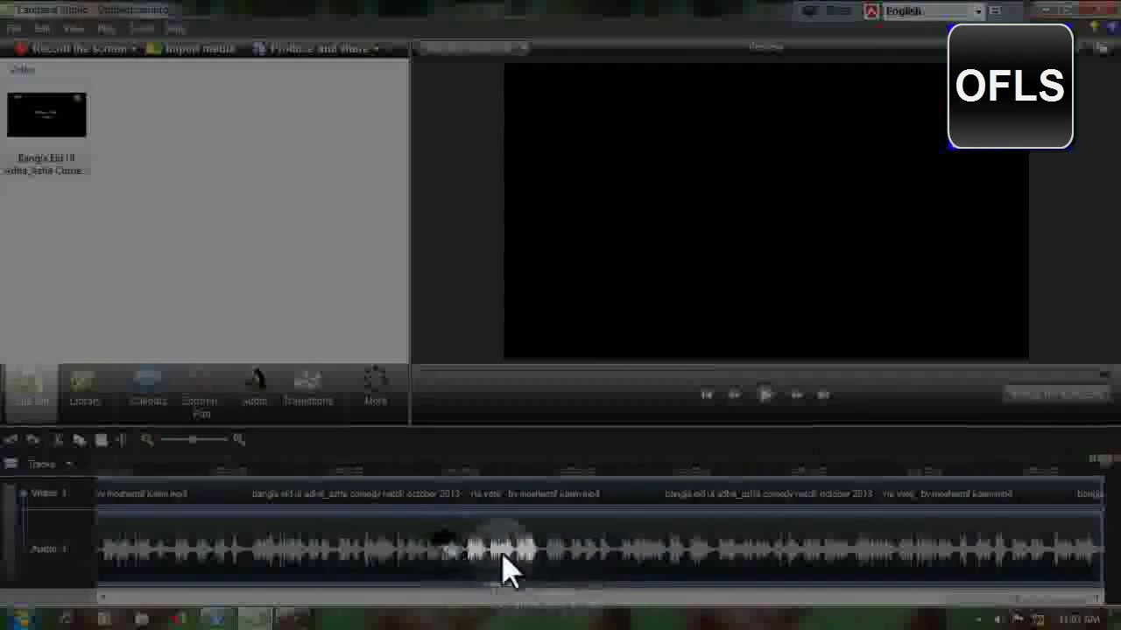
pyautogui.press('Delete')
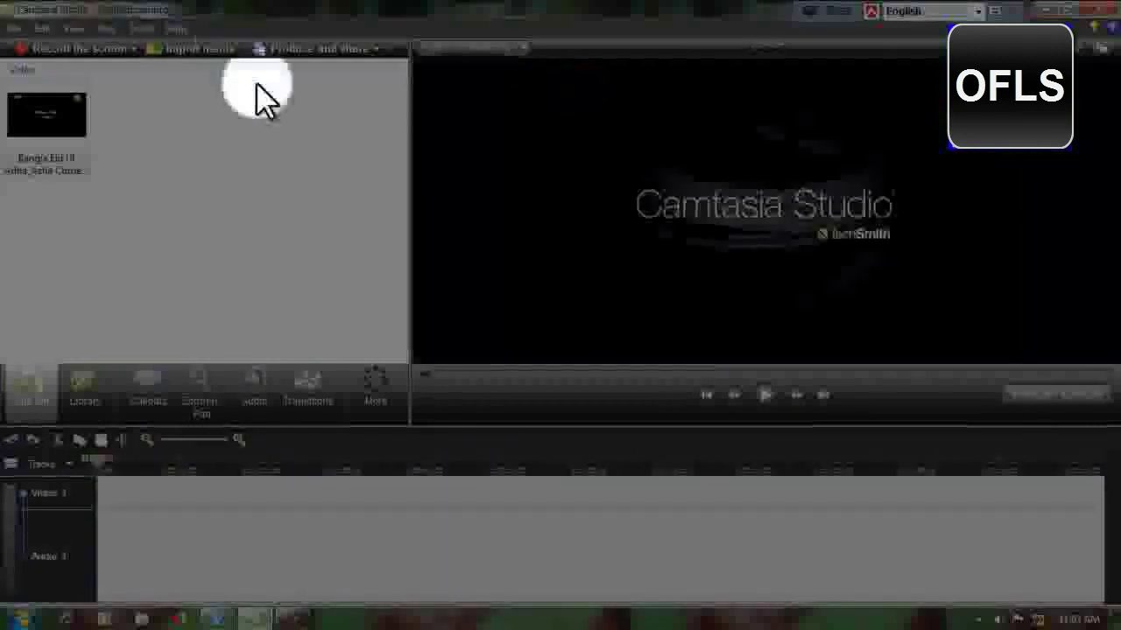
# - Import the six furniture images ms112 through ms117 from the "all desktop" folder on drive E:
pyautogui.click(186, 49)
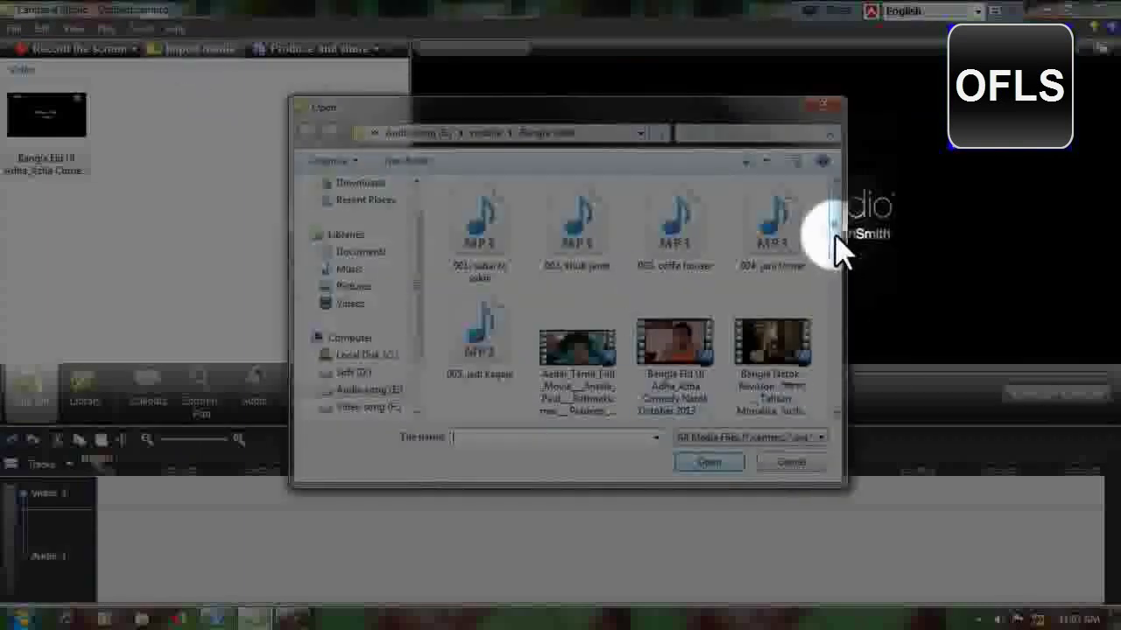
pyautogui.scroll(-1, 836, 249)
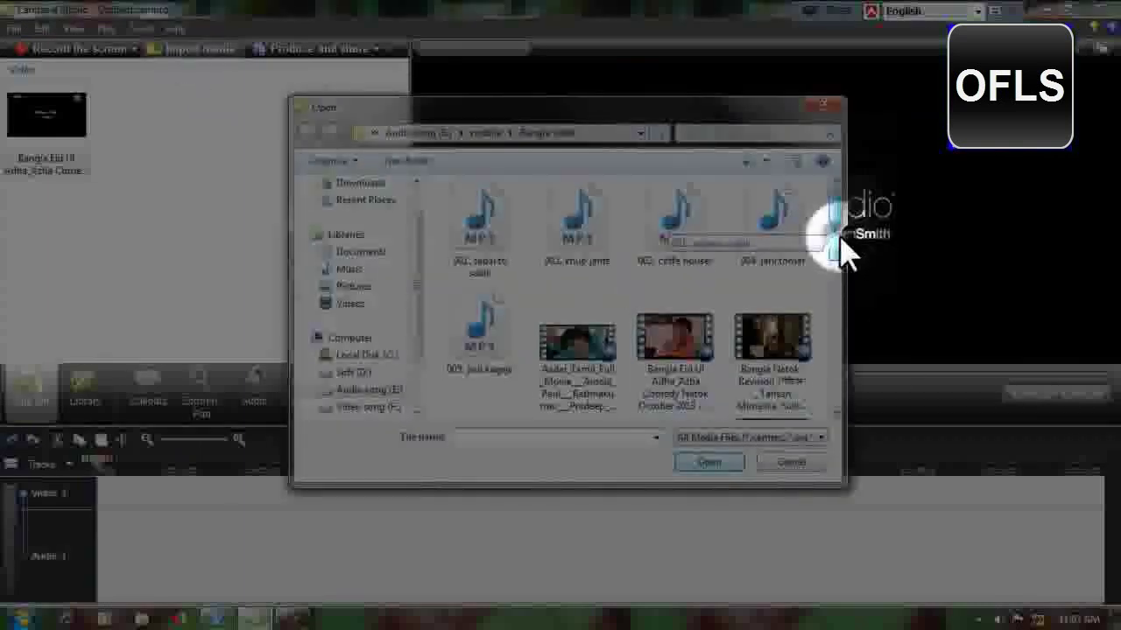
pyautogui.click(359, 389)
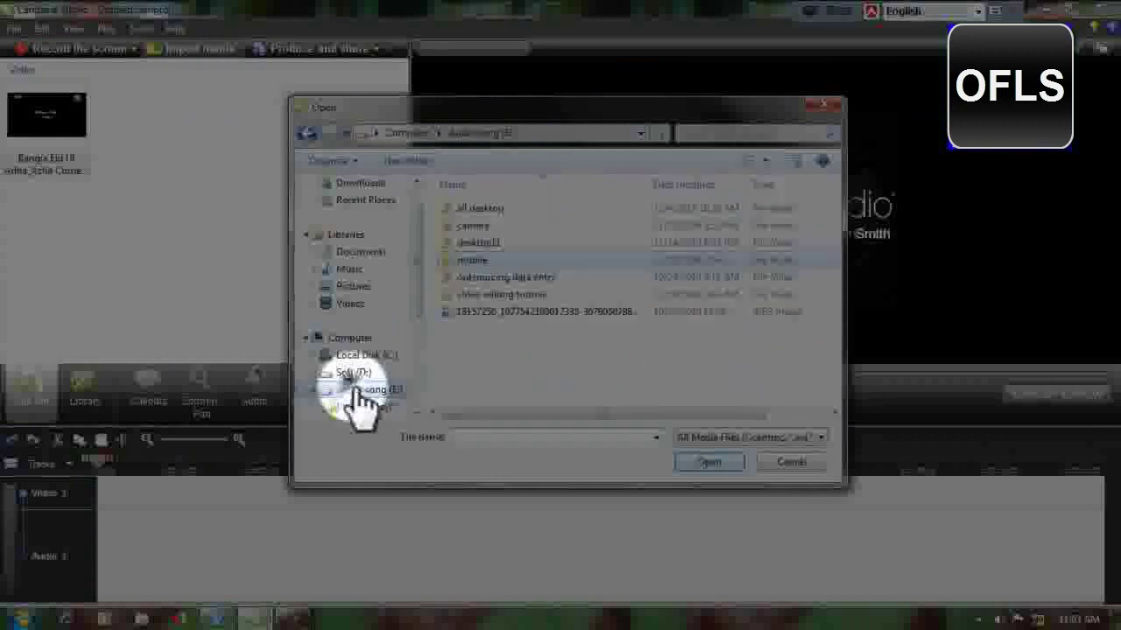
pyautogui.doubleClick(504, 208)
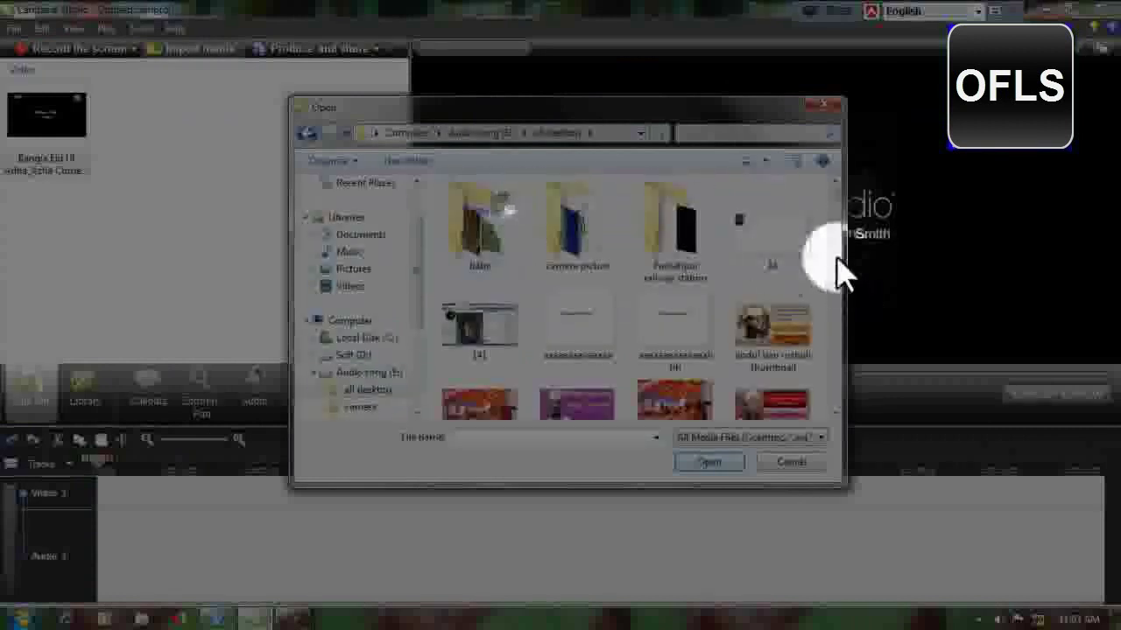
pyautogui.moveTo(836, 197); pyautogui.dragTo(822, 300)
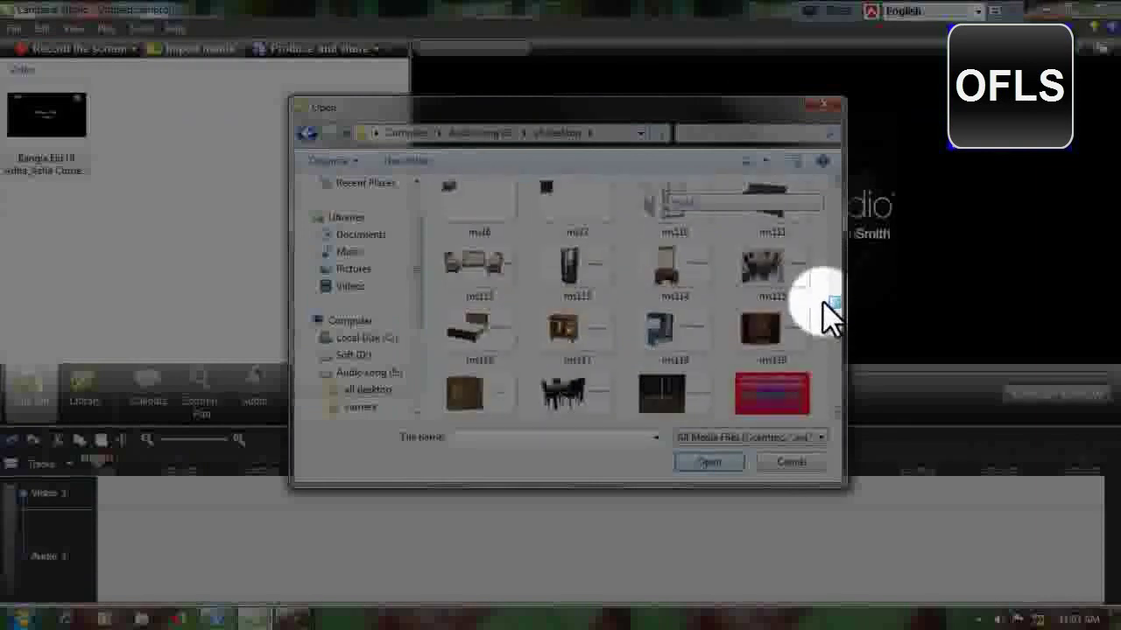
pyautogui.click(477, 280)
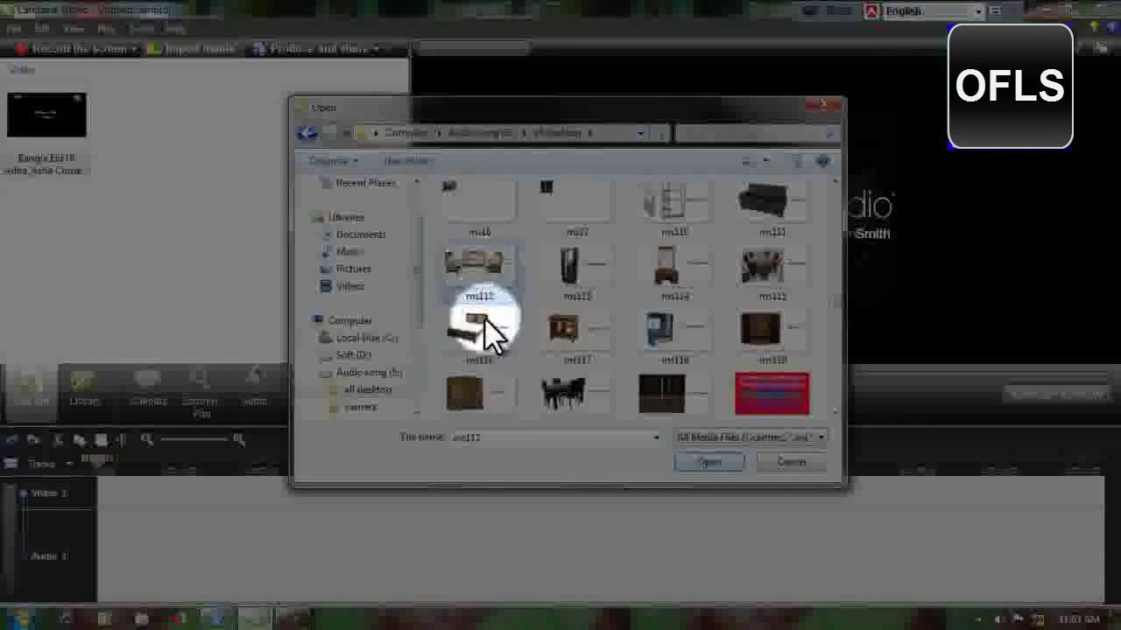
pyautogui.moveTo(488, 324); pyautogui.dragTo(586, 275)
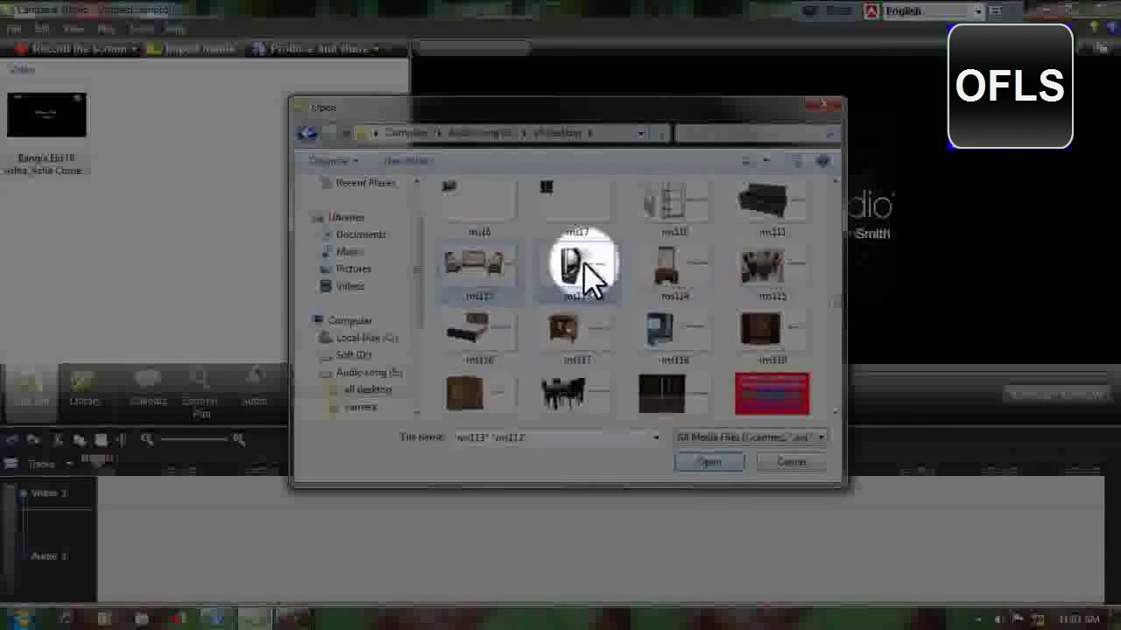
pyautogui.keyDown('ctrl'); pyautogui.click(560, 332); pyautogui.keyUp('ctrl')
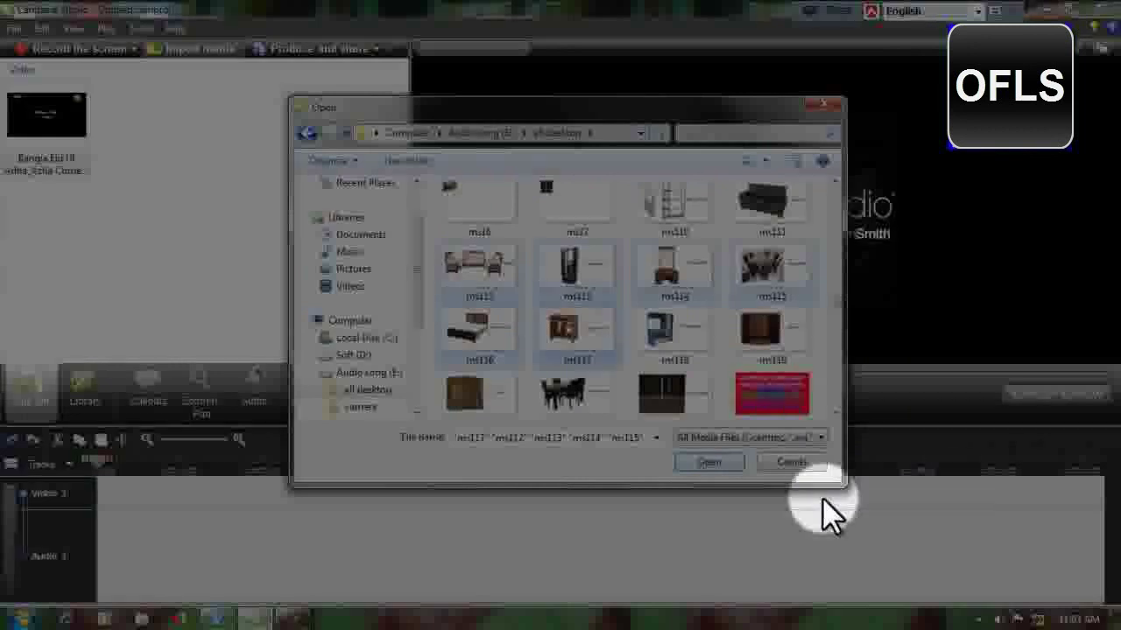
pyautogui.click(708, 461)
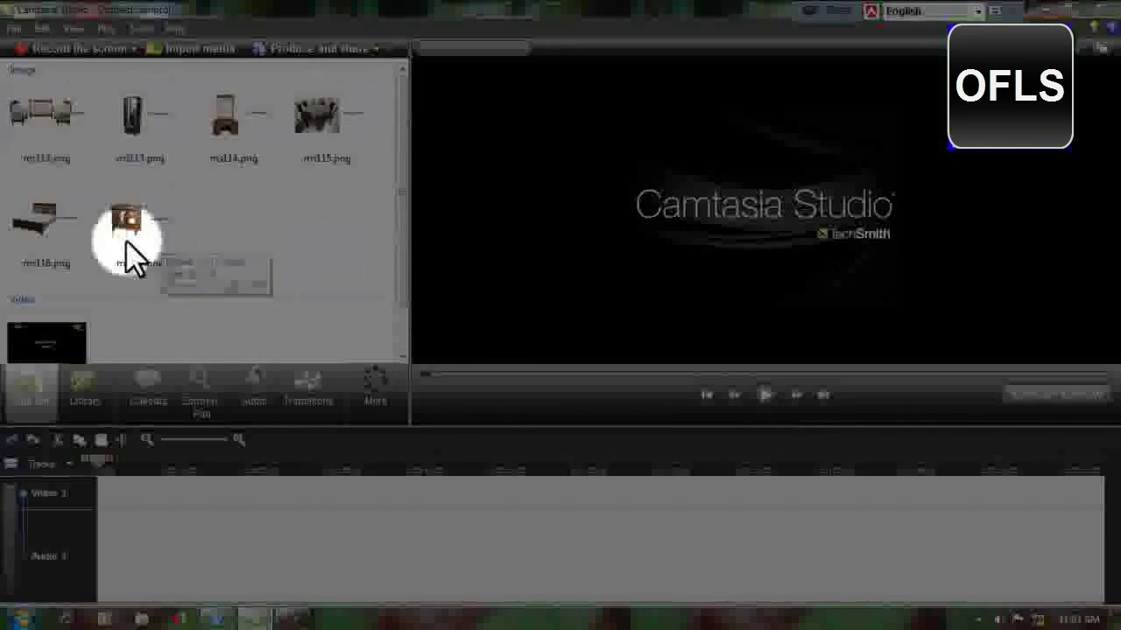
# - Add the images ms112.png, ms113.png and ms114.png to the timeline one after another
pyautogui.rightClick(50, 107)
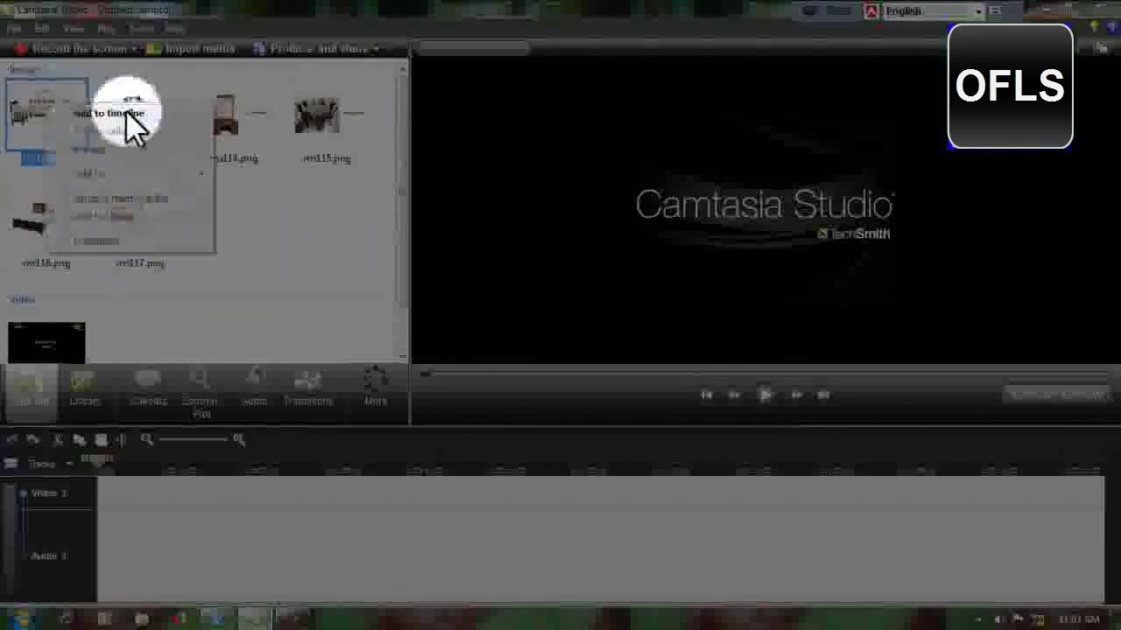
pyautogui.click(102, 111)
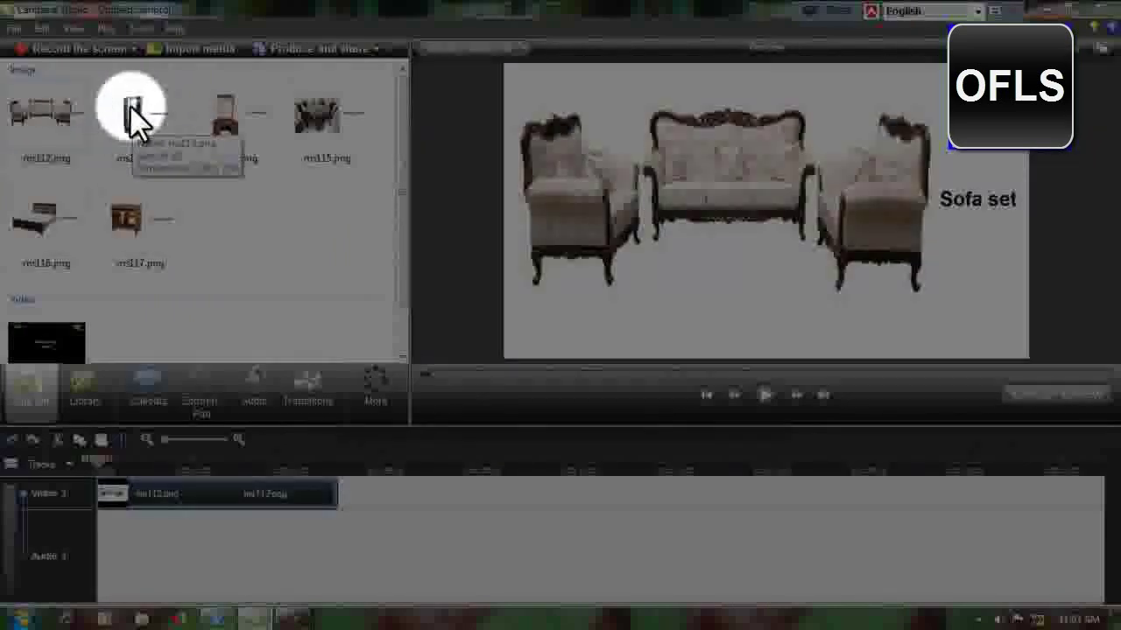
pyautogui.rightClick(158, 109)
pyautogui.click(185, 116)
pyautogui.click(225, 113)
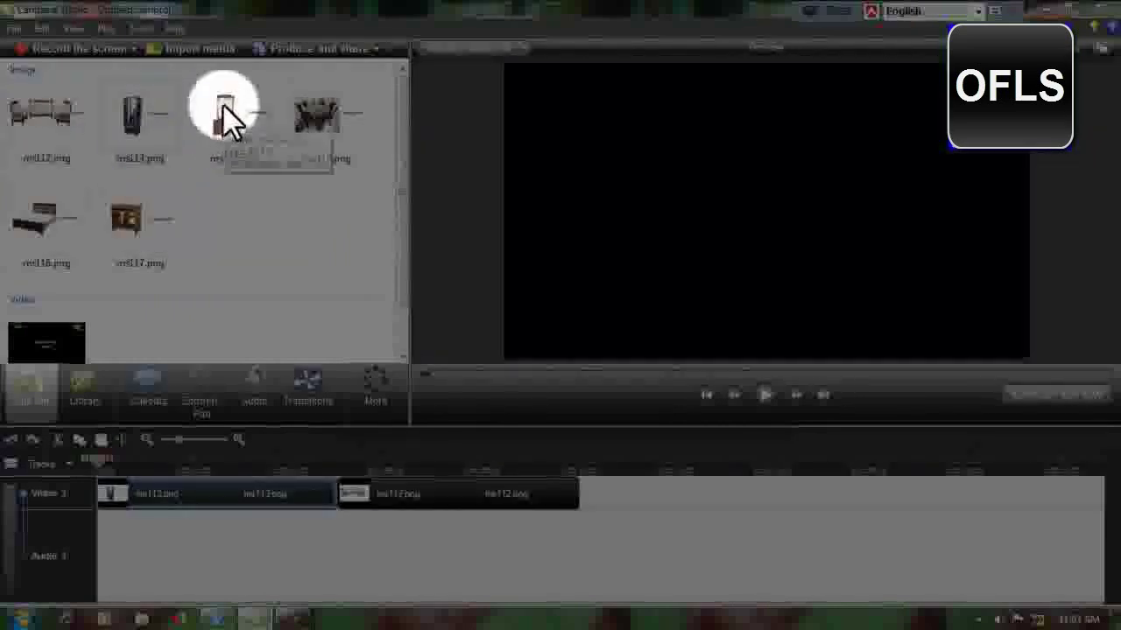
pyautogui.rightClick(225, 119)
pyautogui.click(287, 118)
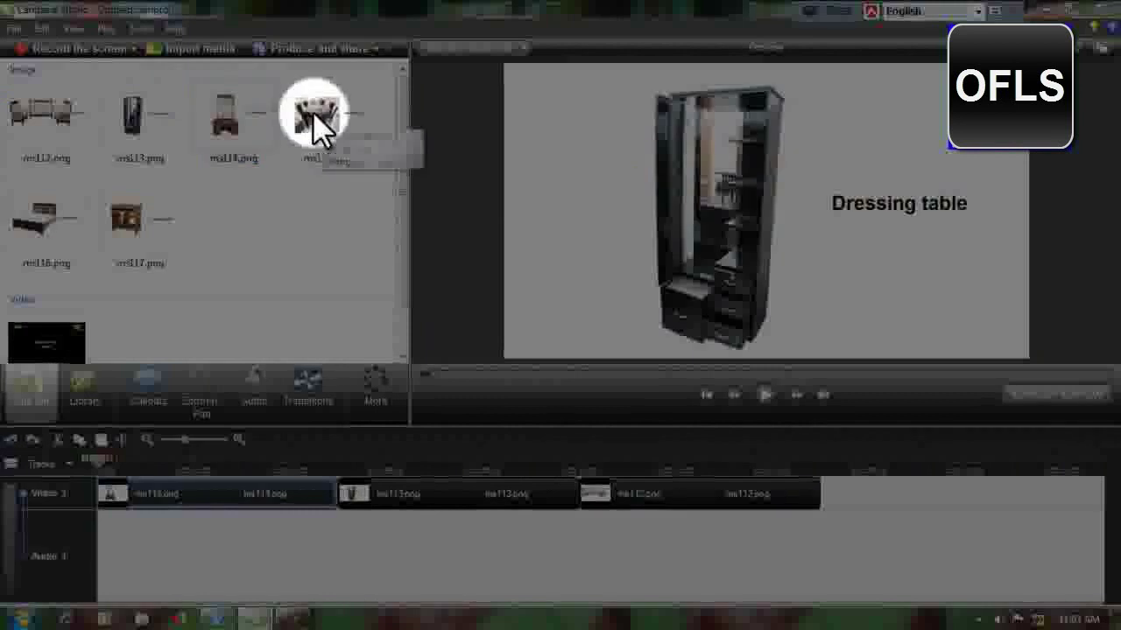
# - Add the dining table, bed and computer table images ms115.png, ms116.png and ms117.png to the timeline
pyautogui.click(313, 114)
pyautogui.rightClick(317, 115)
pyautogui.click(357, 127)
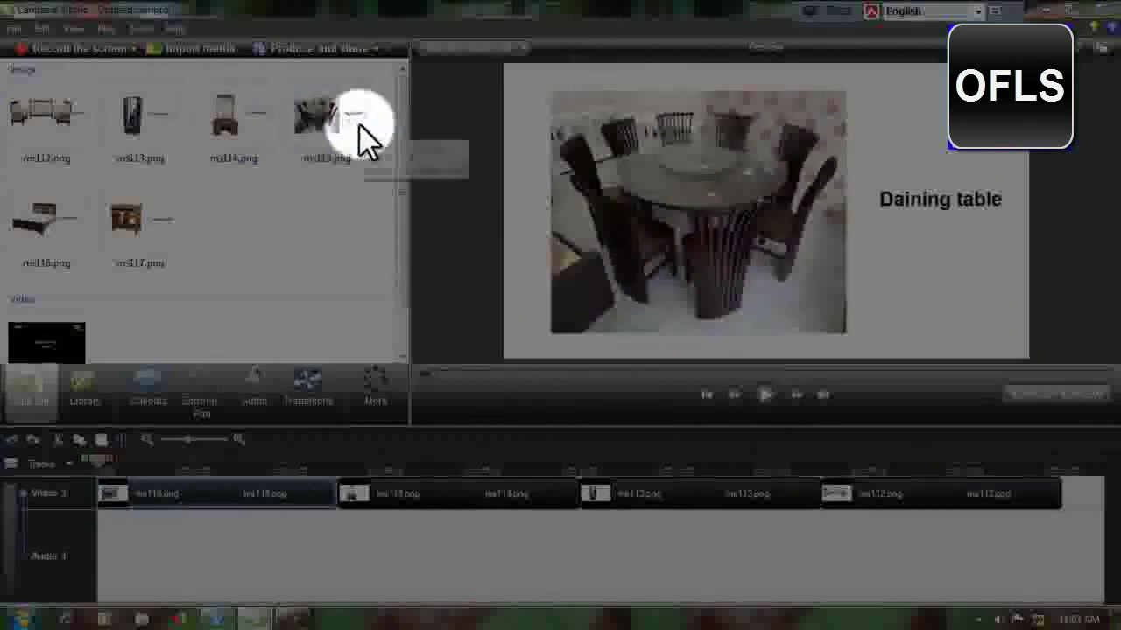
pyautogui.click(35, 226)
pyautogui.rightClick(35, 225)
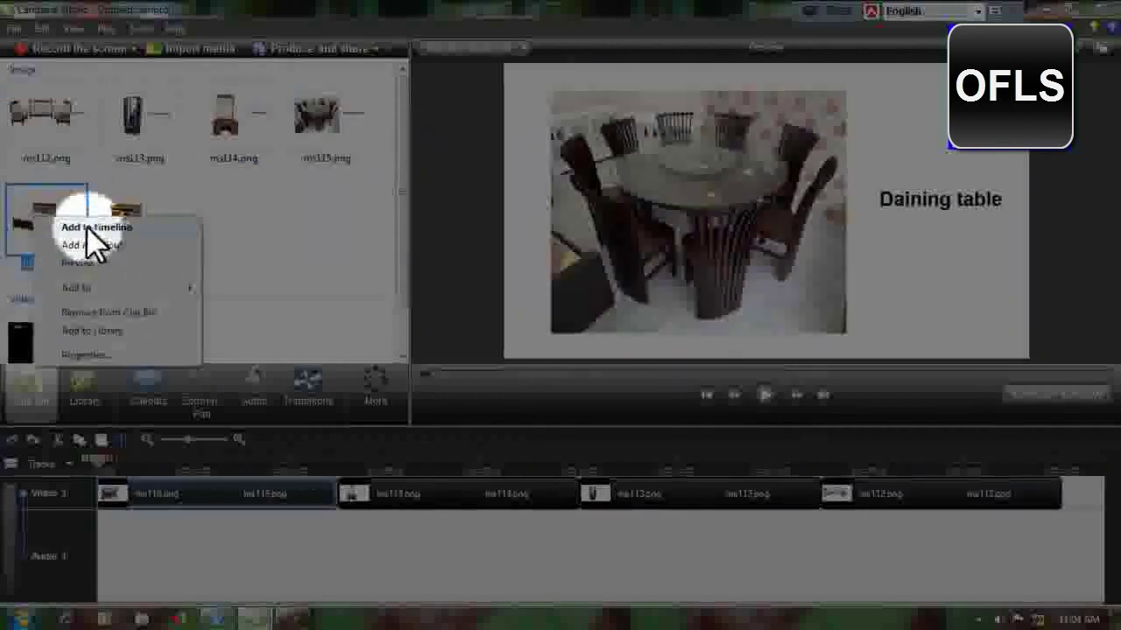
pyautogui.click(88, 229)
pyautogui.click(127, 211)
pyautogui.rightClick(159, 210)
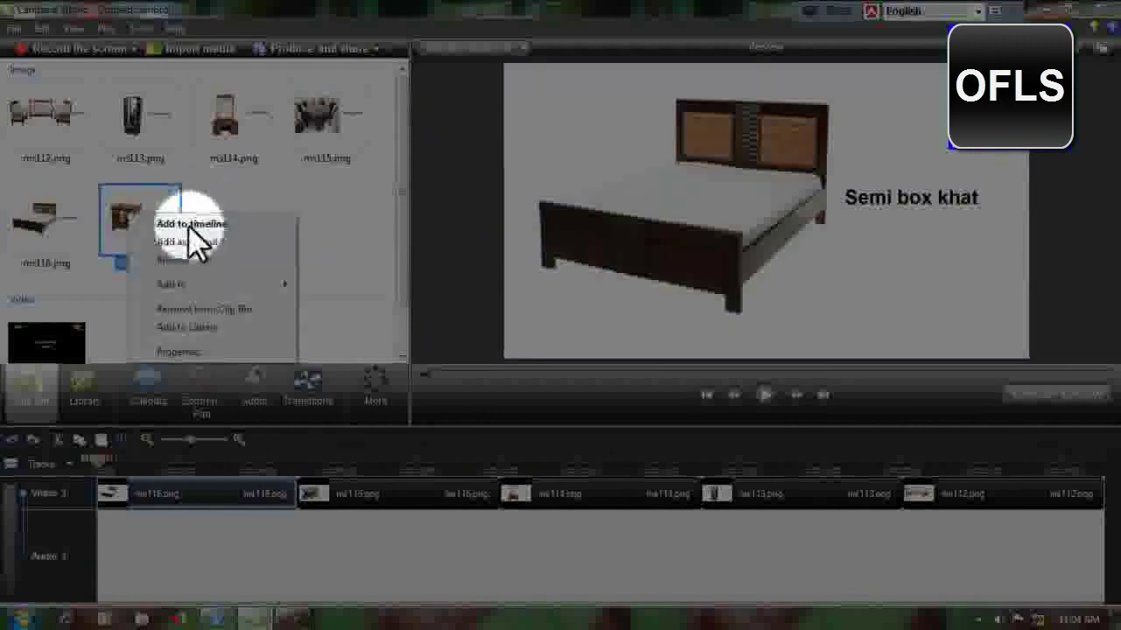
pyautogui.click(185, 224)
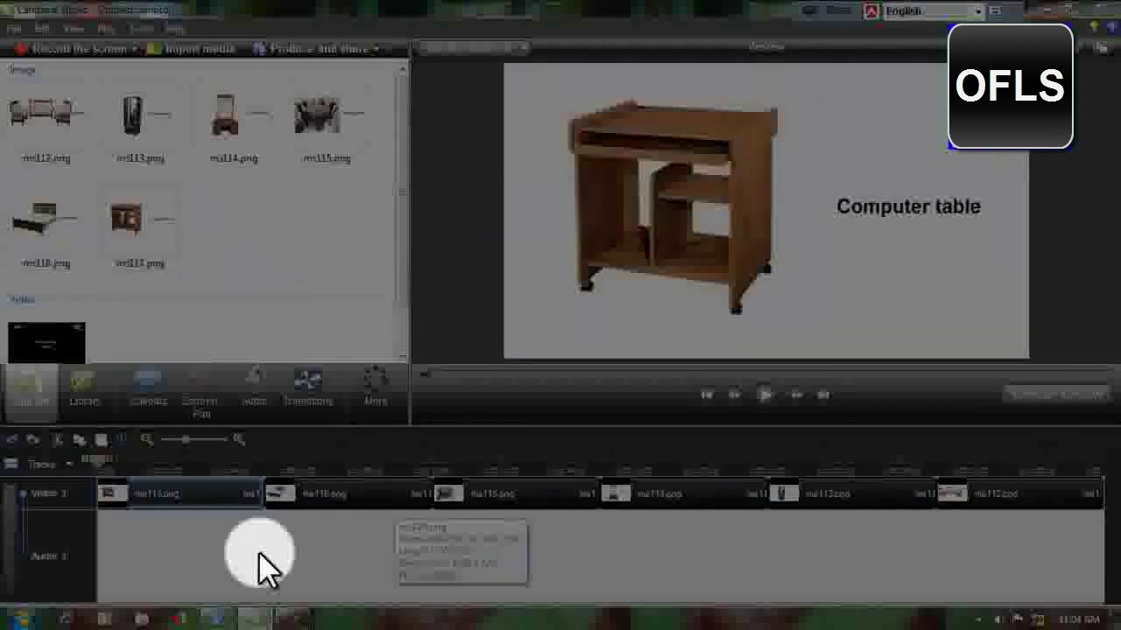
# - Apply the Cube rotate transition between the computer table and bed images, and Iris between the bed and dining table images
pyautogui.moveTo(89, 462); pyautogui.dragTo(458, 473)
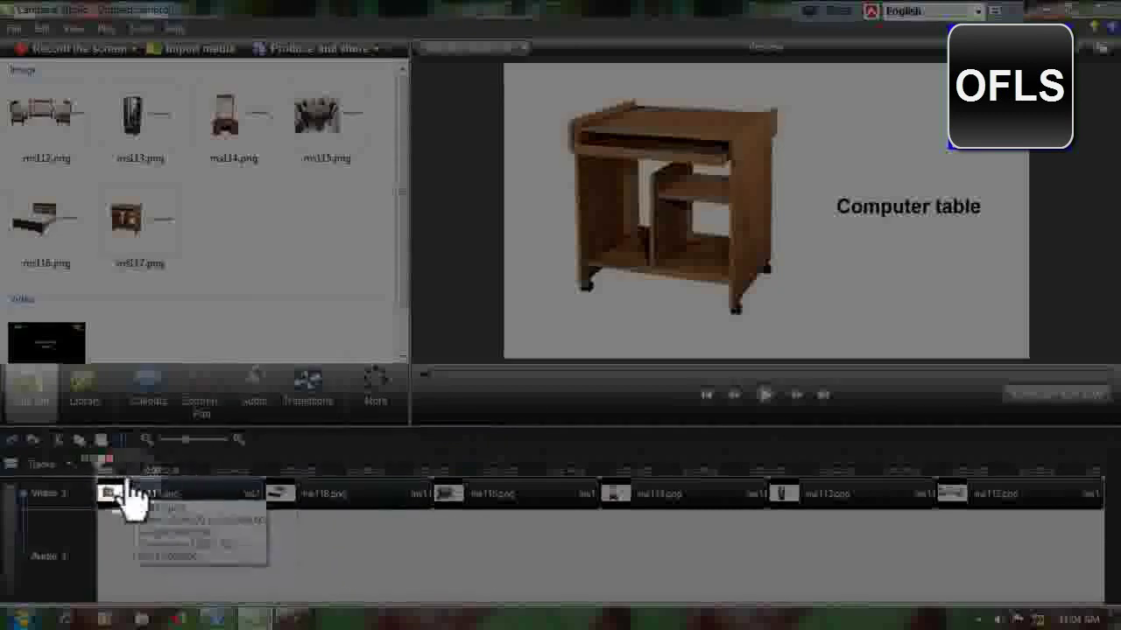
pyautogui.moveTo(102, 468); pyautogui.dragTo(237, 489)
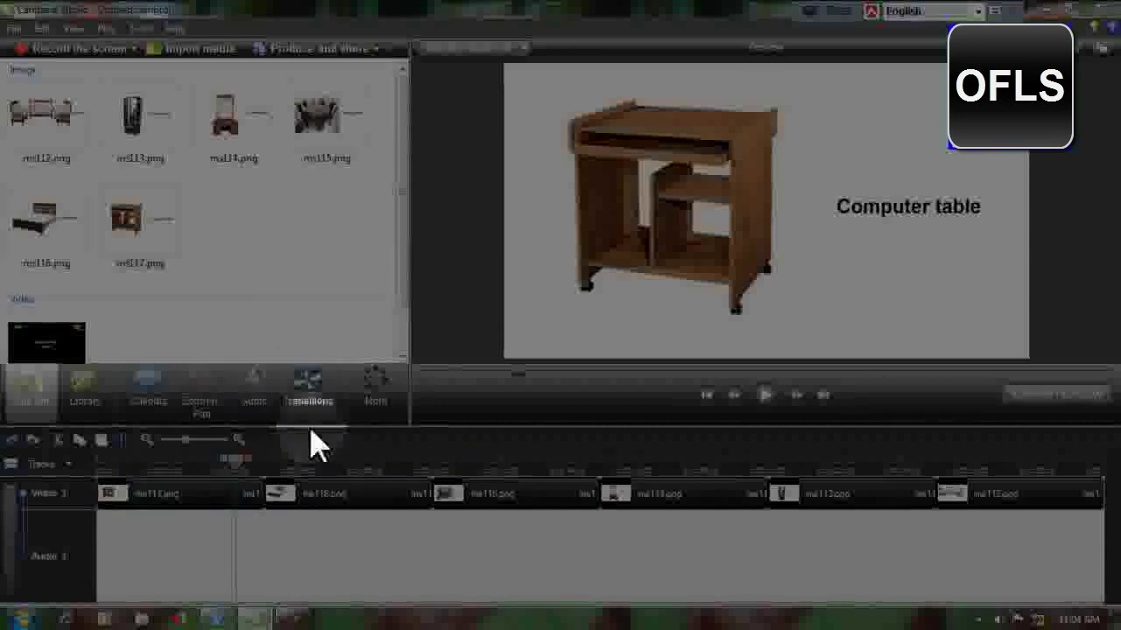
pyautogui.click(308, 394)
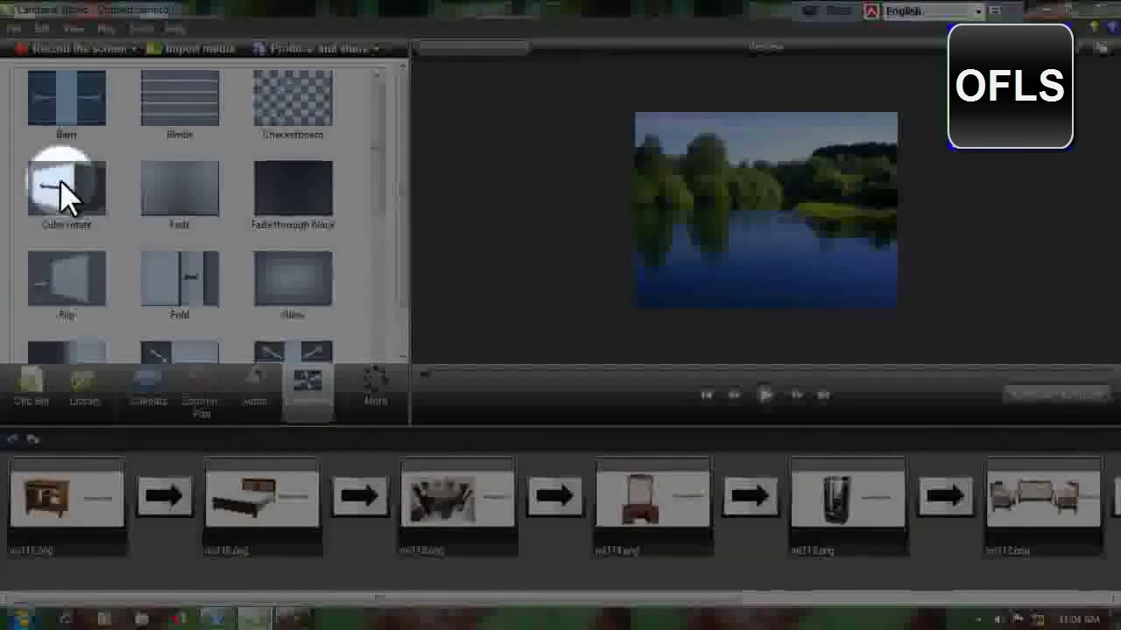
pyautogui.moveTo(65, 192); pyautogui.dragTo(160, 506)
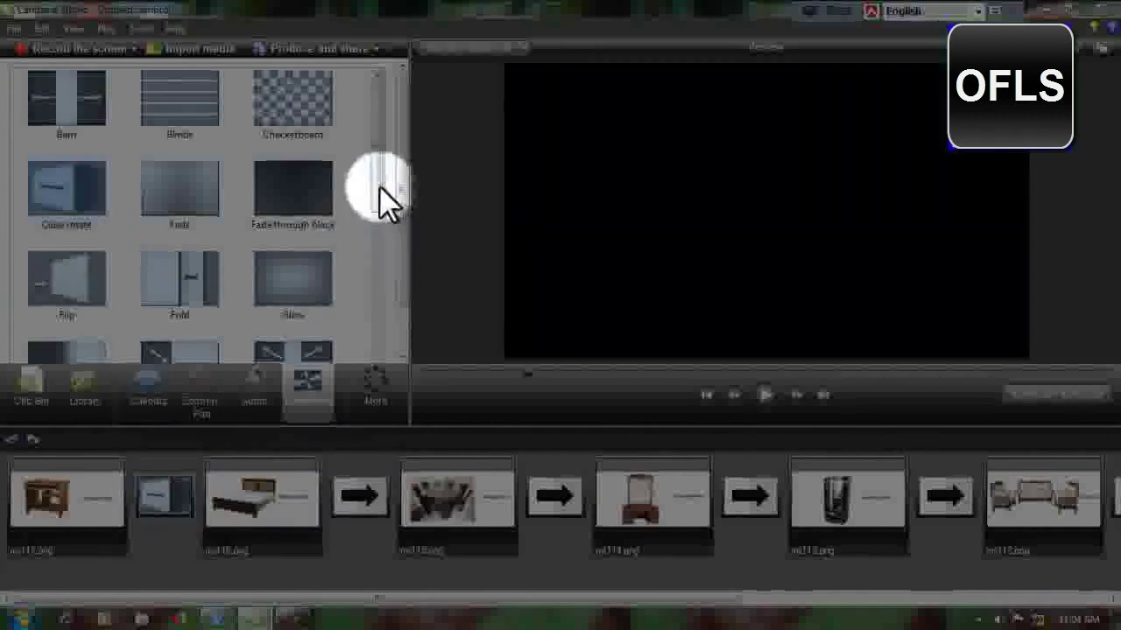
pyautogui.moveTo(380, 194); pyautogui.dragTo(388, 237)
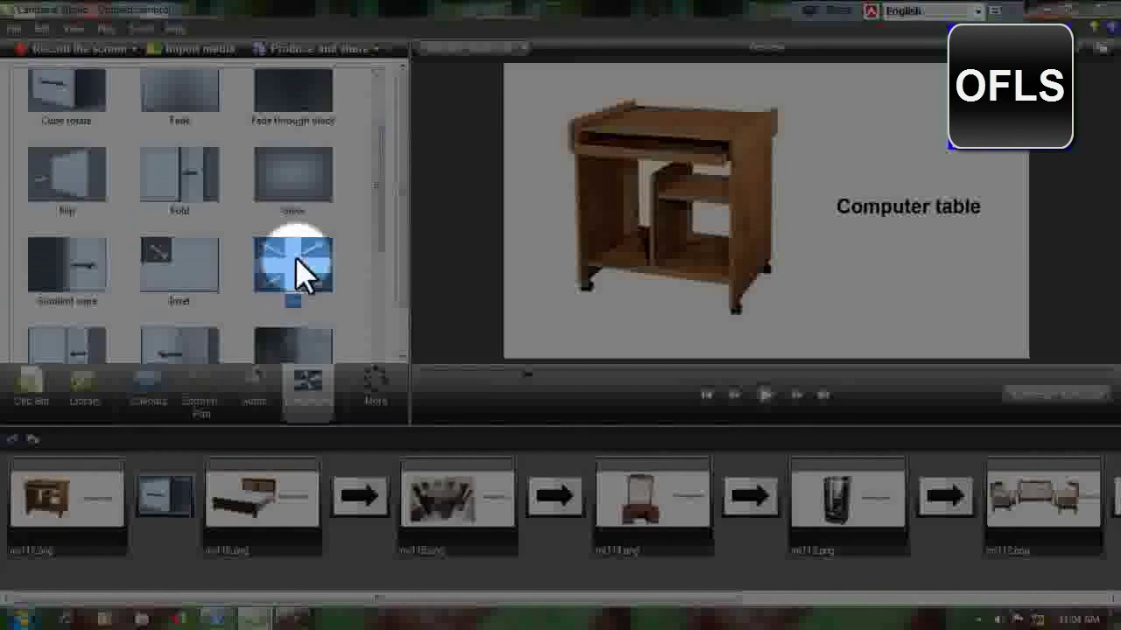
pyautogui.moveTo(301, 271); pyautogui.dragTo(363, 504)
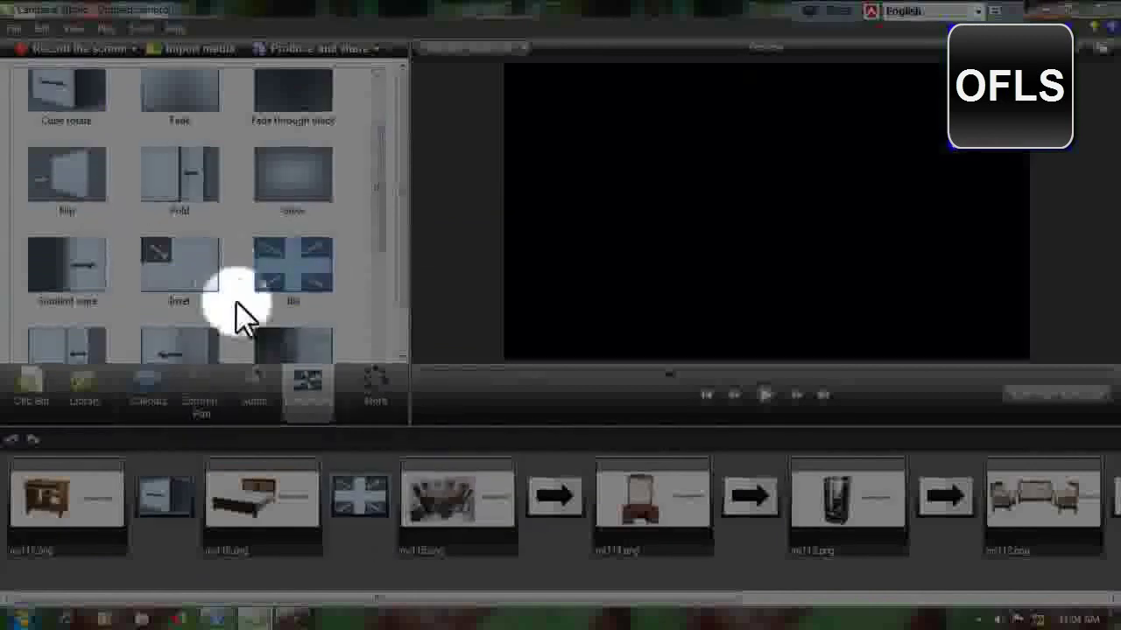
# - Apply the Inset transition between the ms115 and ms114 images, and Flip between ms114 and ms113
pyautogui.moveTo(185, 280); pyautogui.dragTo(555, 512)
pyautogui.moveTo(591, 455); pyautogui.dragTo(578, 473)
pyautogui.click(62, 169)
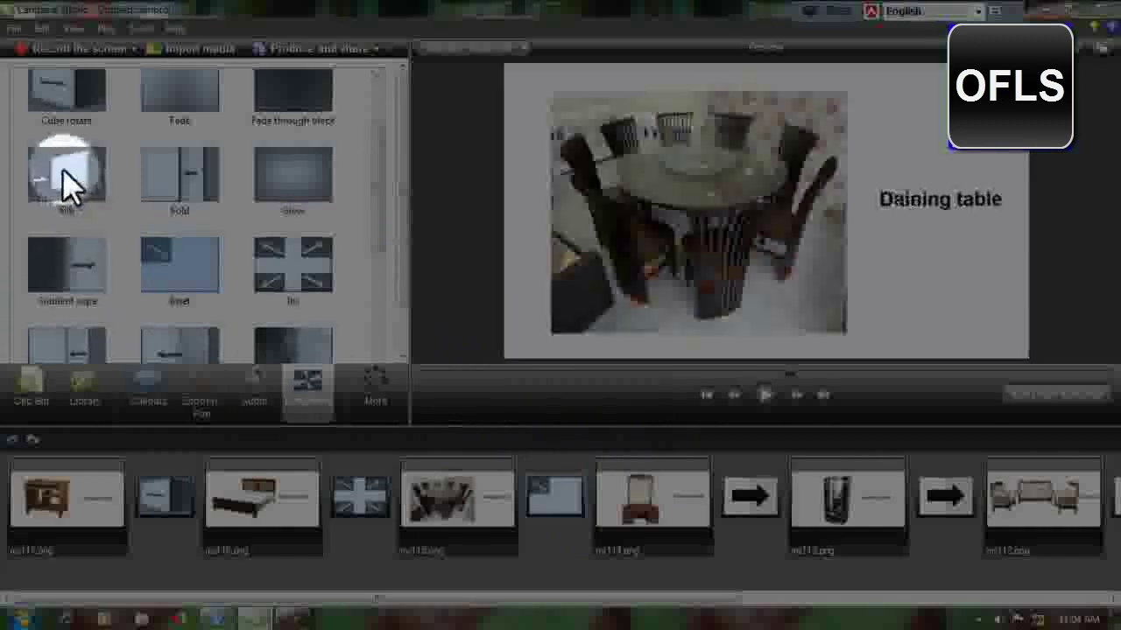
pyautogui.moveTo(63, 168); pyautogui.dragTo(750, 500)
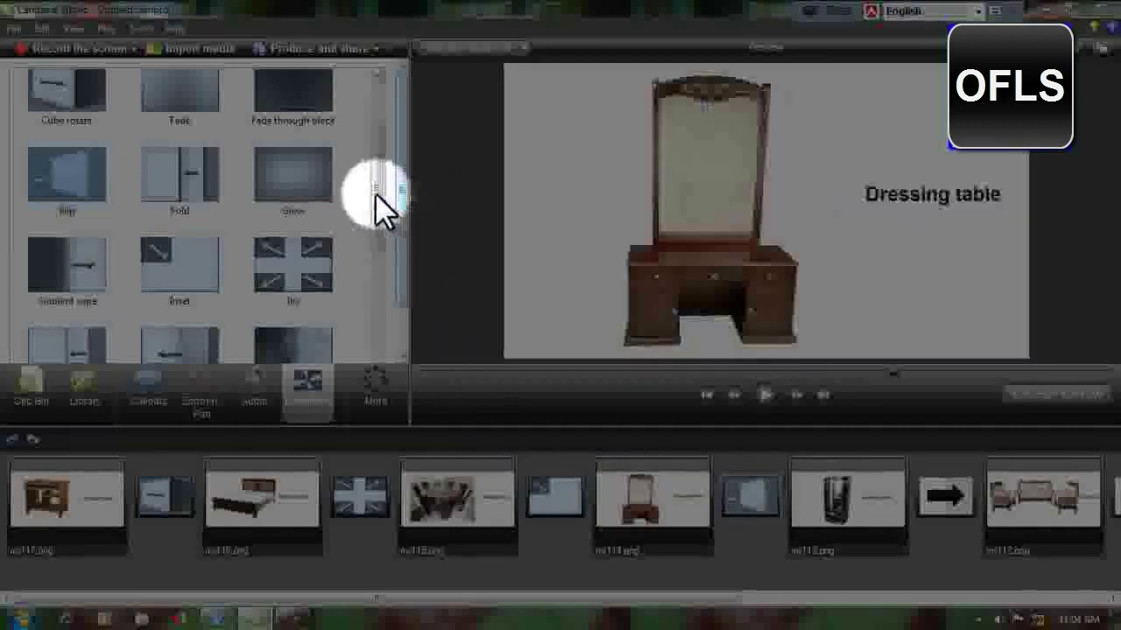
# - Apply the Page roll transition between the ms113 and ms112 images
pyautogui.moveTo(380, 200); pyautogui.dragTo(381, 236)
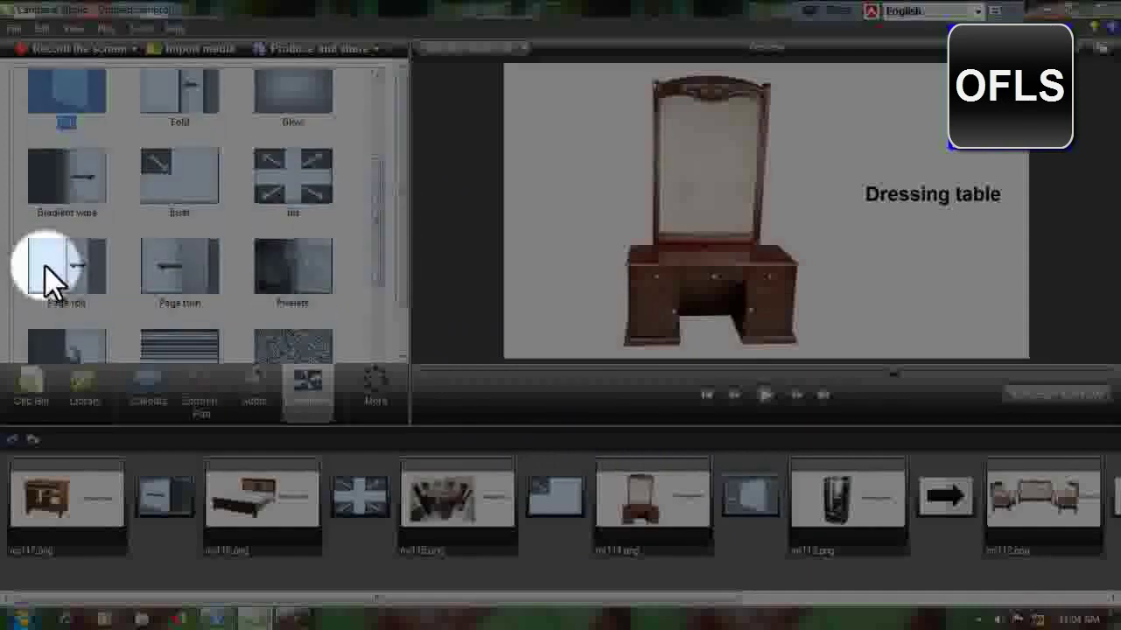
pyautogui.moveTo(44, 265); pyautogui.dragTo(941, 498)
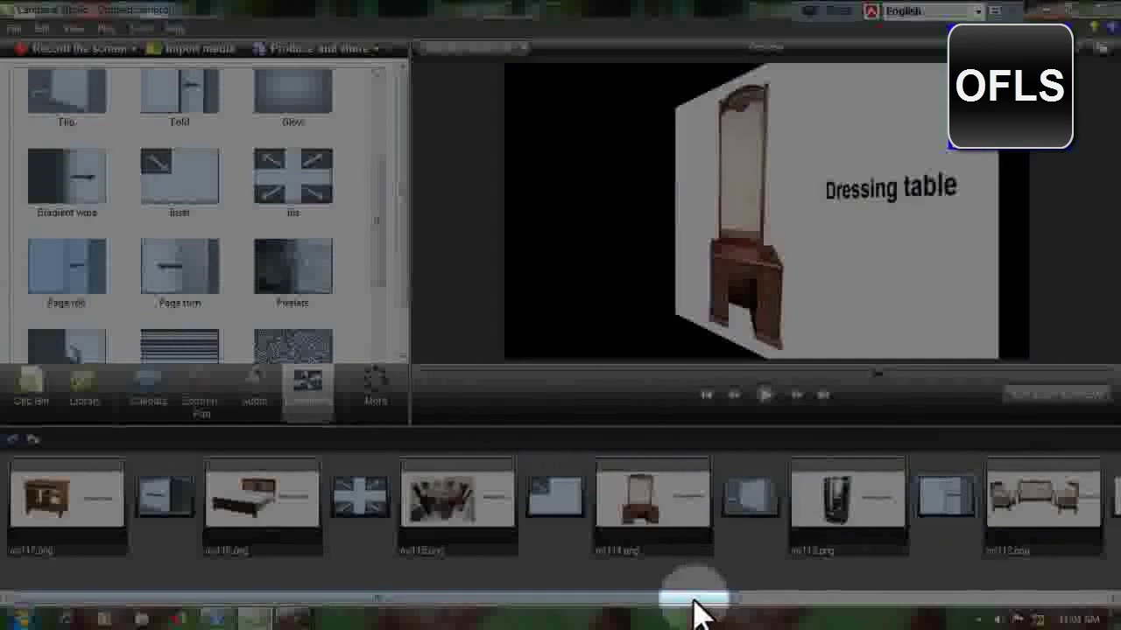
pyautogui.moveTo(692, 601); pyautogui.dragTo(393, 593)
# - Return to the clip bin and play back the timeline to preview the image sequence
pyautogui.click(37, 389)
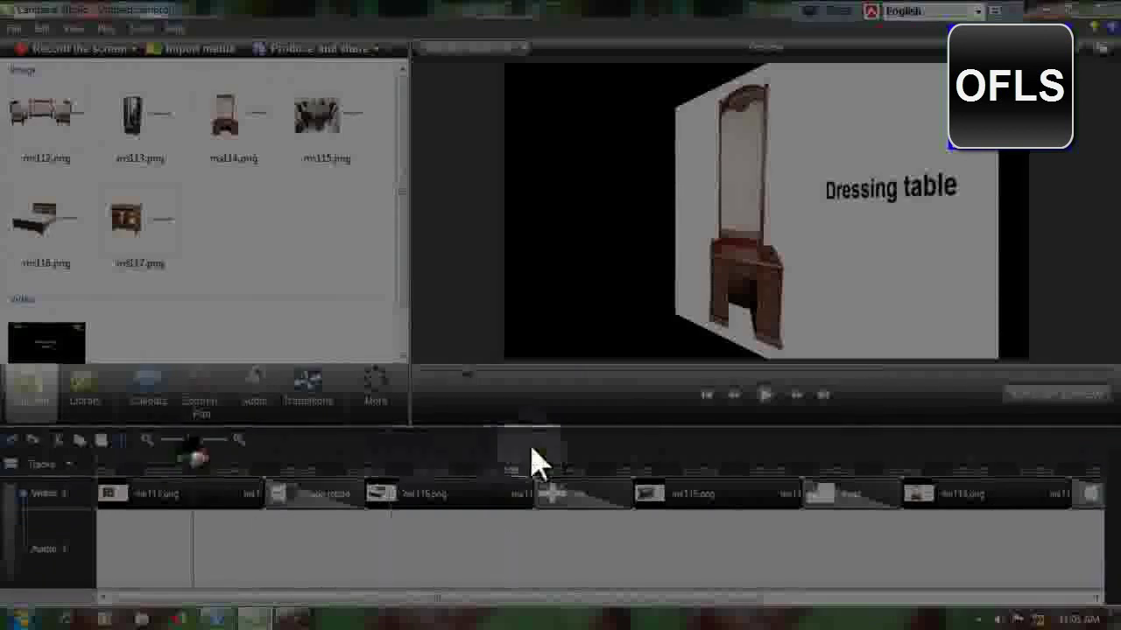
pyautogui.click(764, 396)
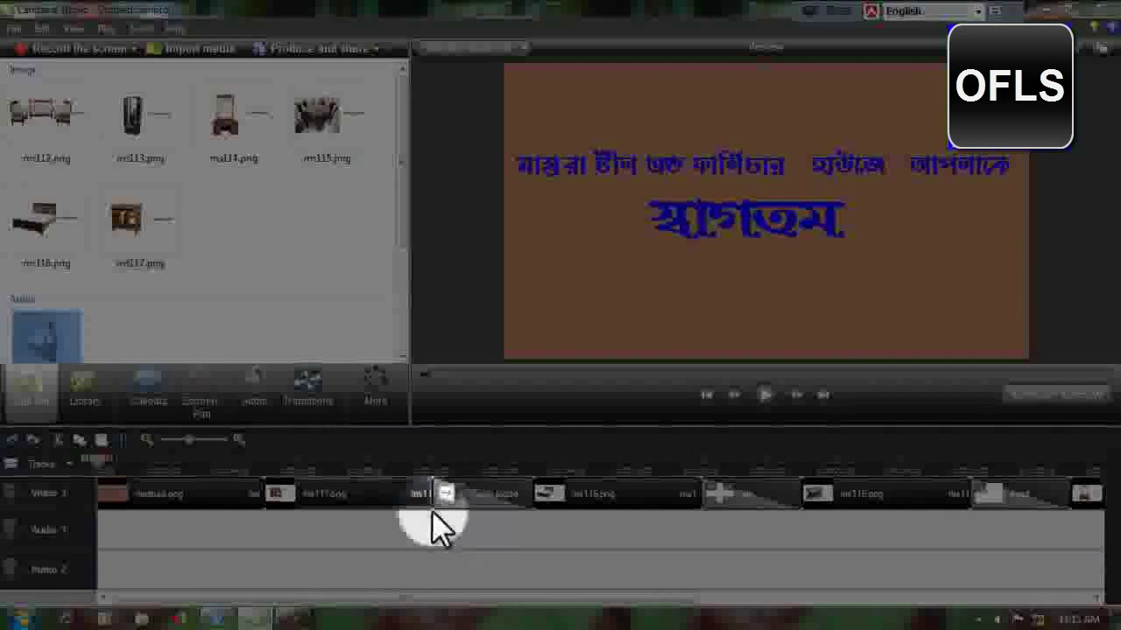
pyautogui.click(772, 388)
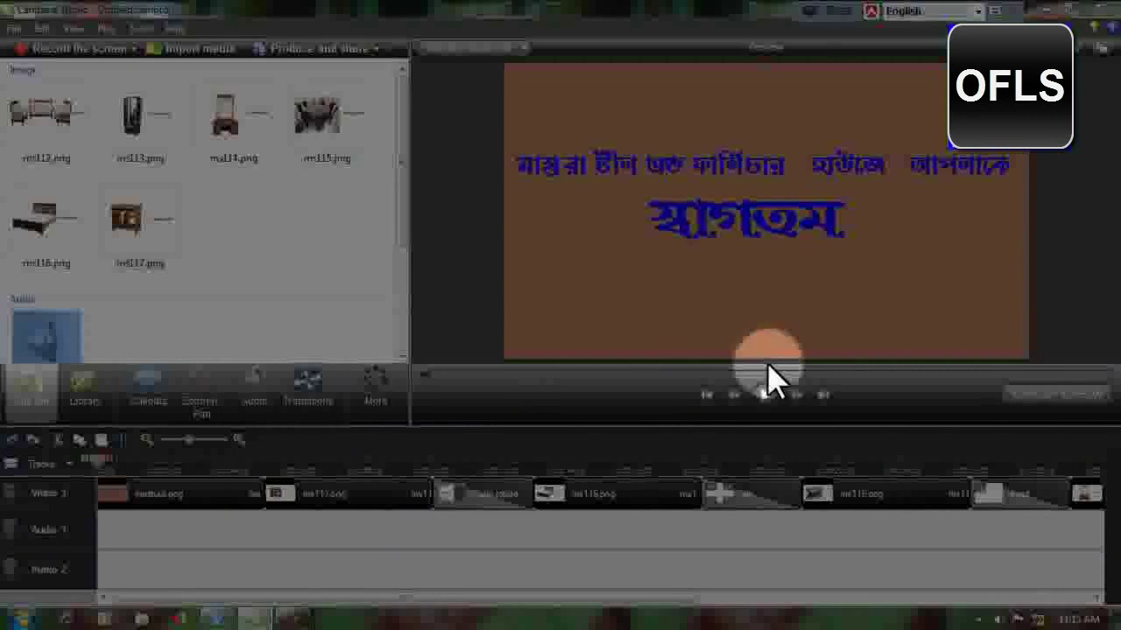
# - Record a voice narration on the Audio 1 track over the image sequence, stopping the recording manually
pyautogui.click(375, 390)
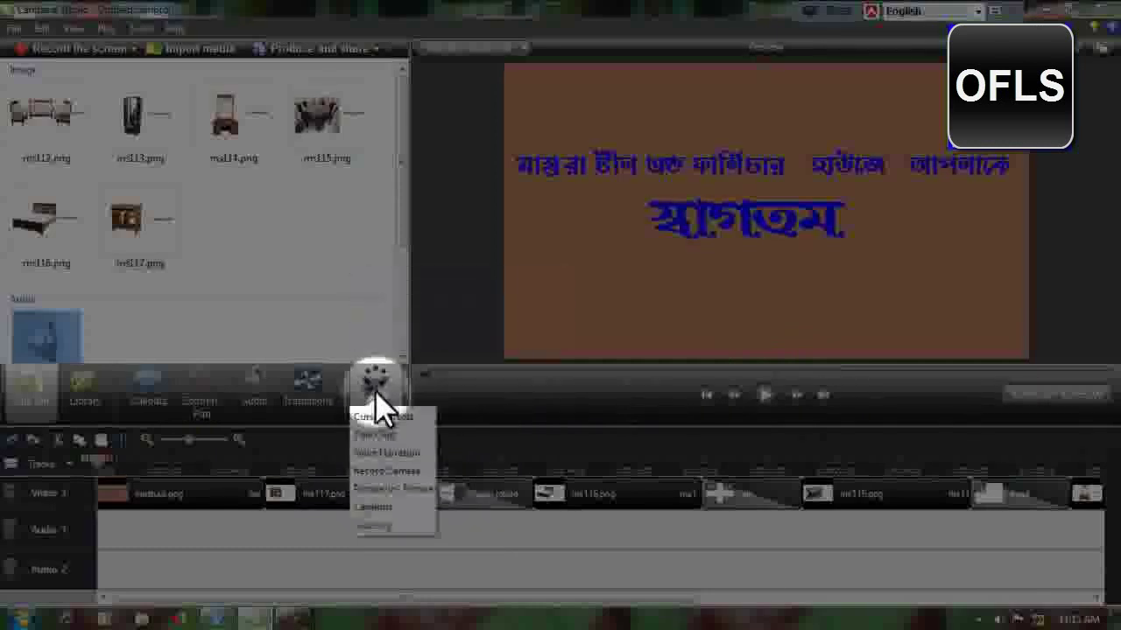
pyautogui.click(391, 452)
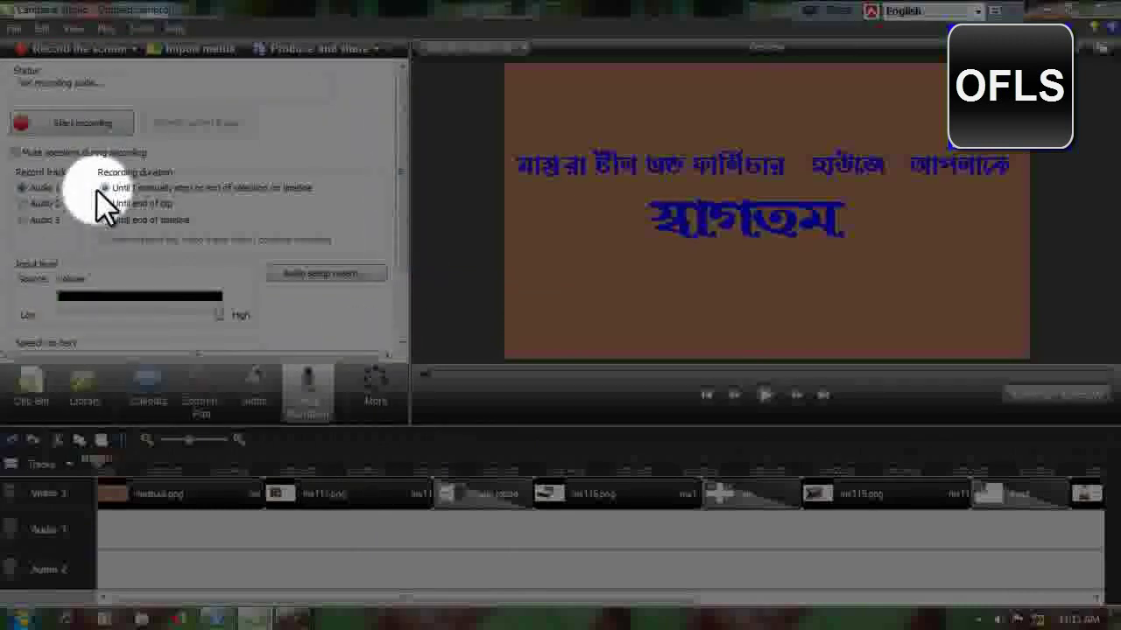
pyautogui.click(63, 125)
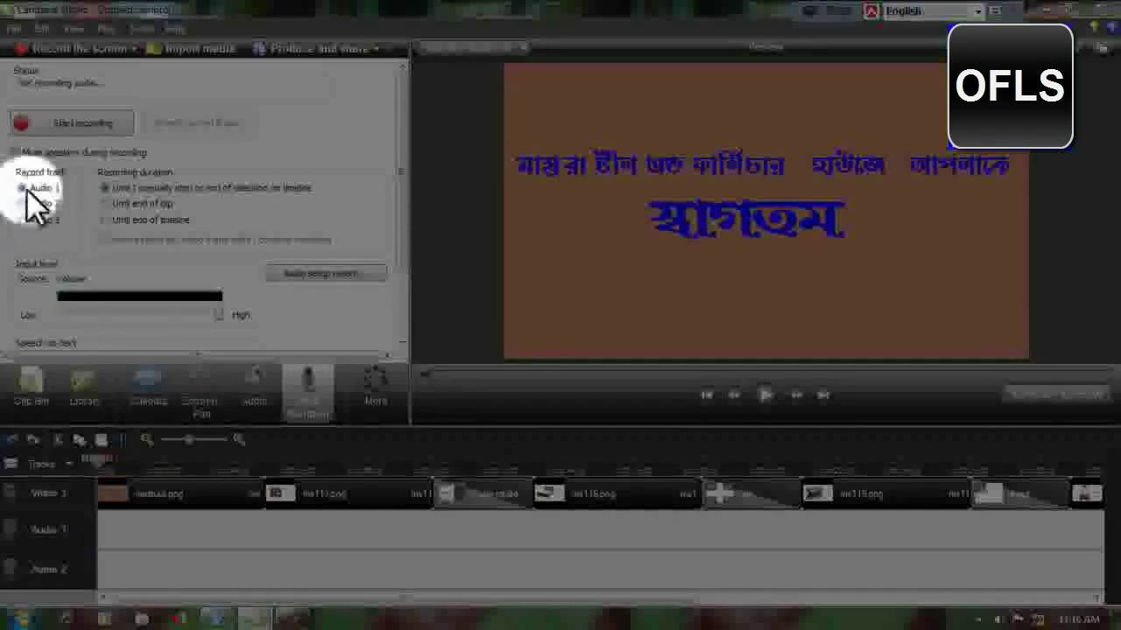
pyautogui.click(76, 120)
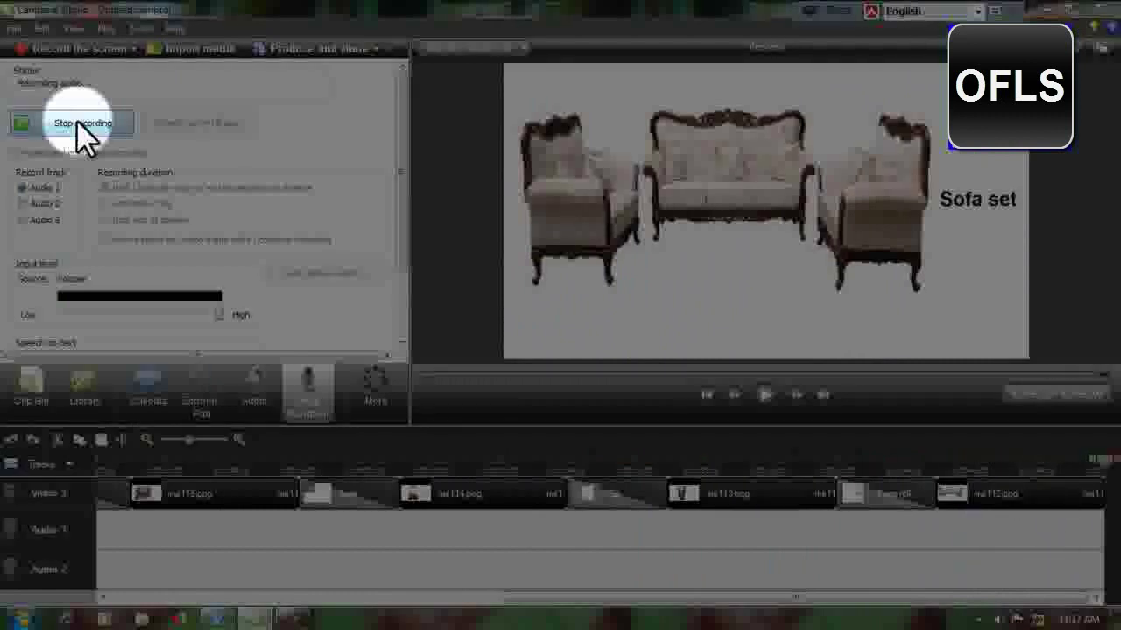
pyautogui.click(76, 120)
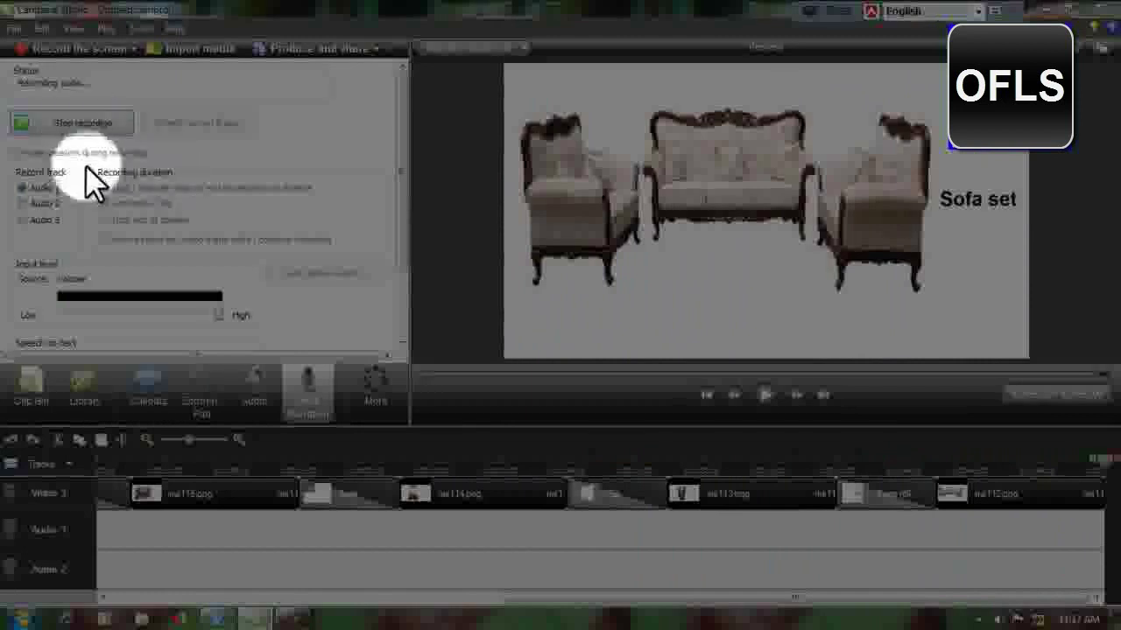
pyautogui.click(49, 118)
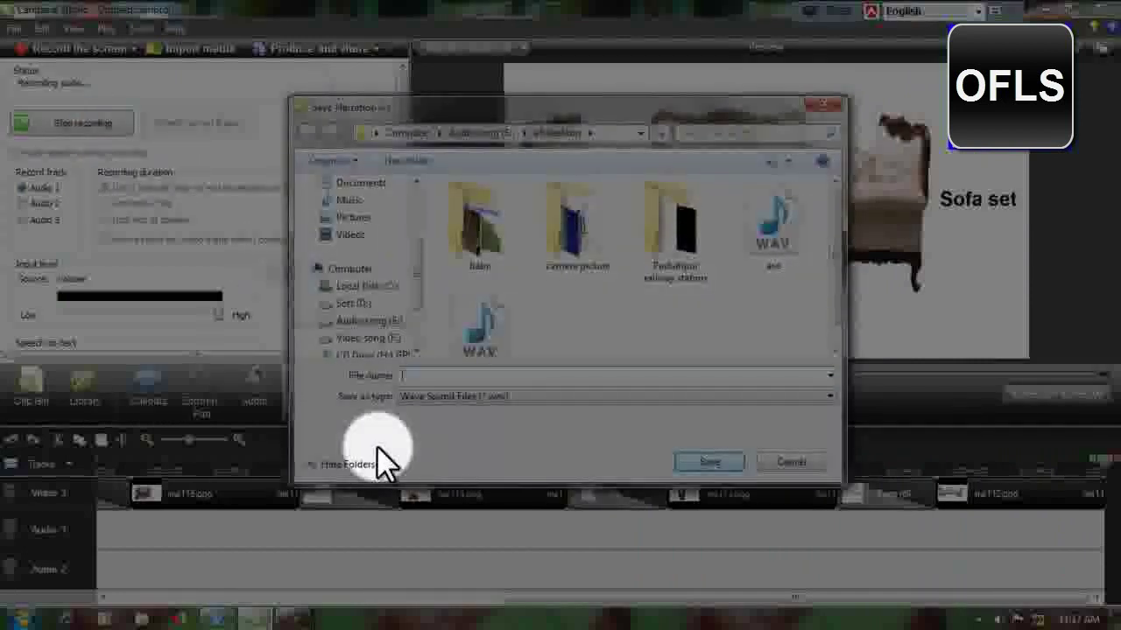
# - Save the recorded narration as a WAV file named "sound 1"
pyautogui.write('1')
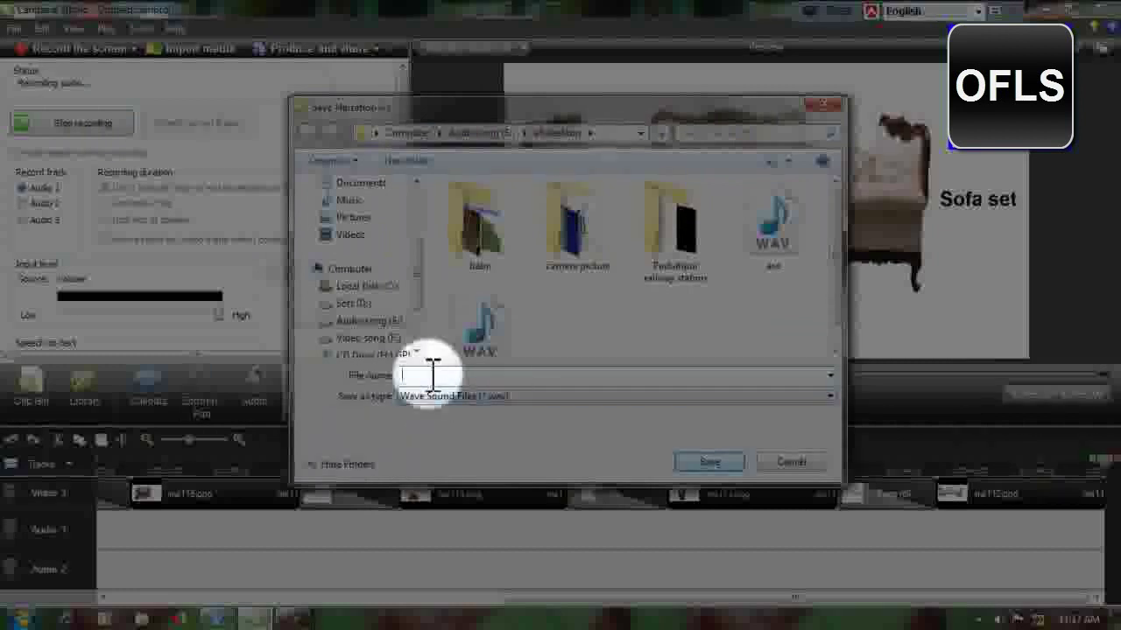
pyautogui.write('sound')
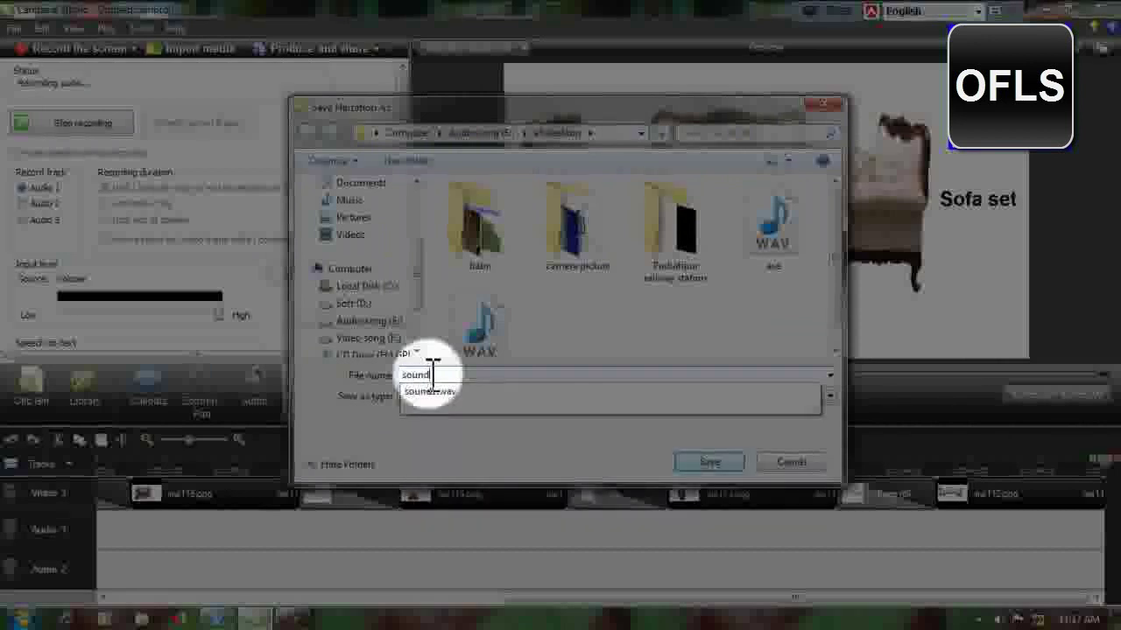
pyautogui.press('Escape')
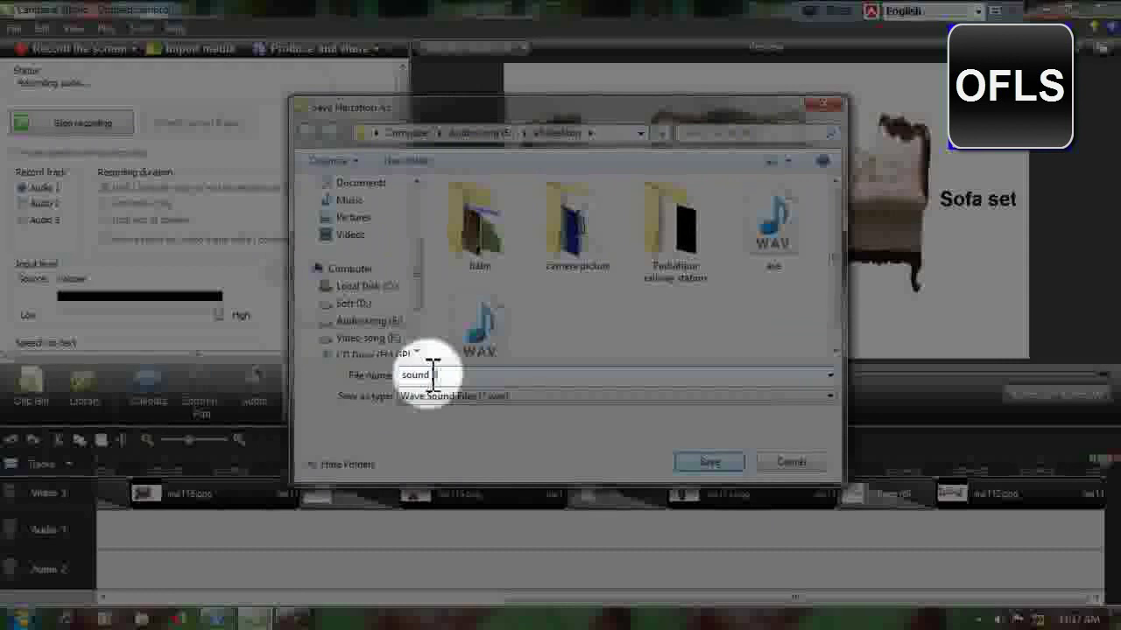
pyautogui.click(709, 466)
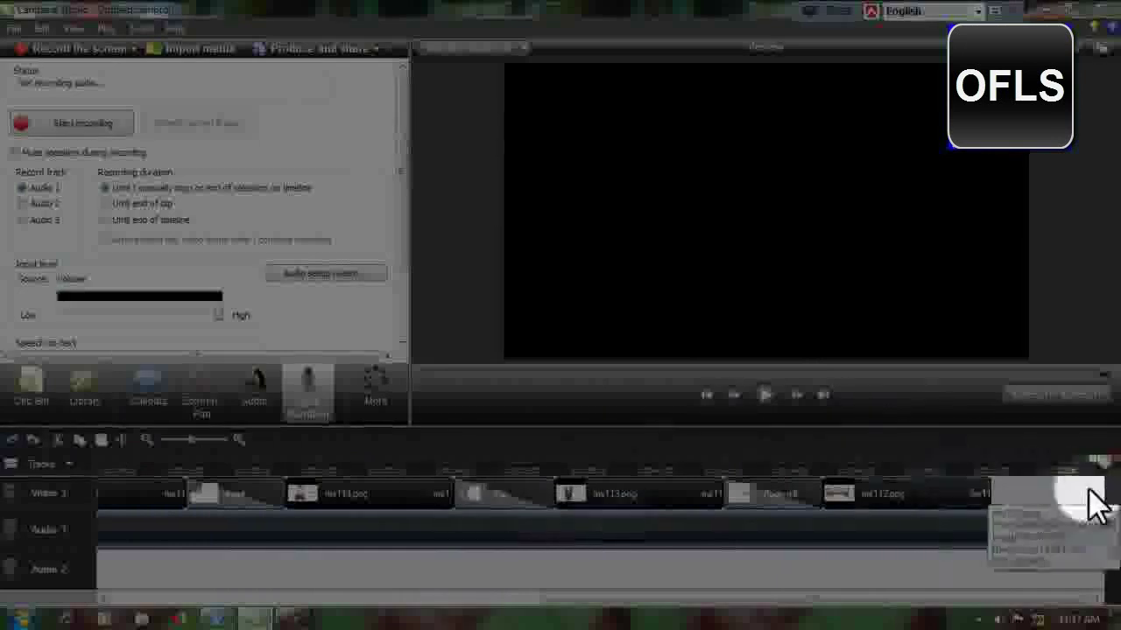
# - Play the narrated slideshow from the beginning of the timeline and raise the system volume to 25
pyautogui.click(866, 503)
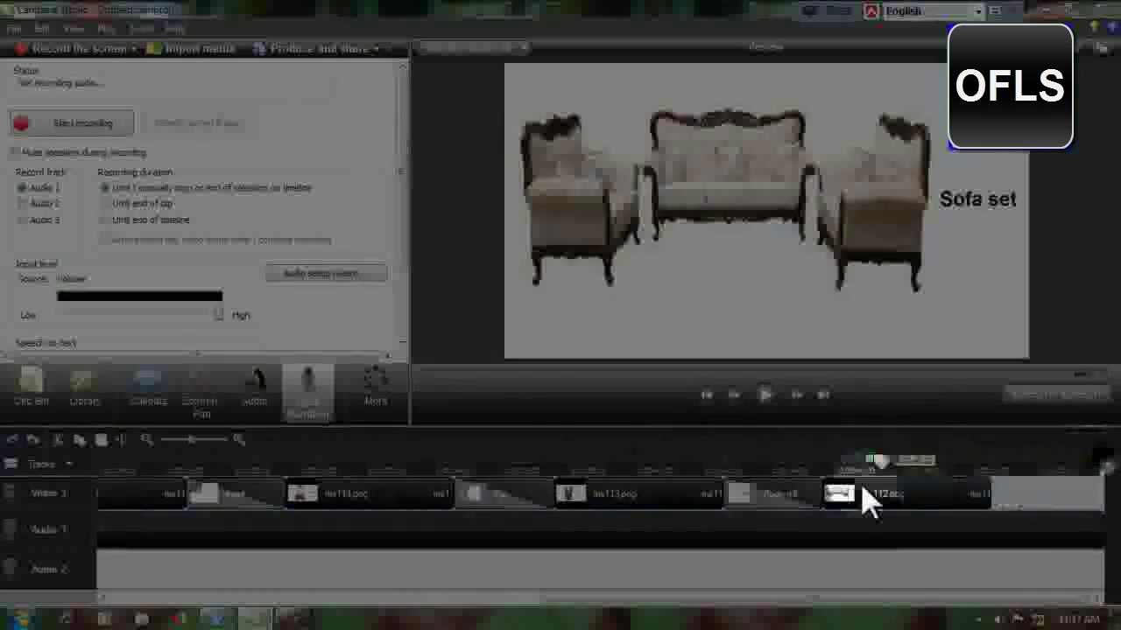
pyautogui.moveTo(867, 503); pyautogui.dragTo(43, 504)
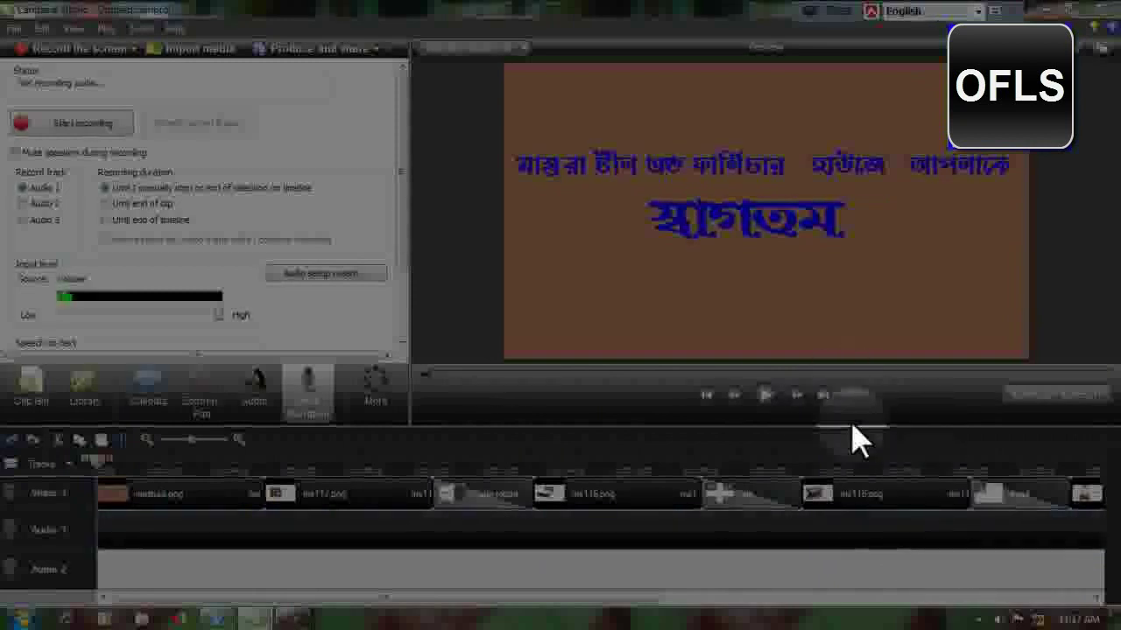
pyautogui.click(767, 396)
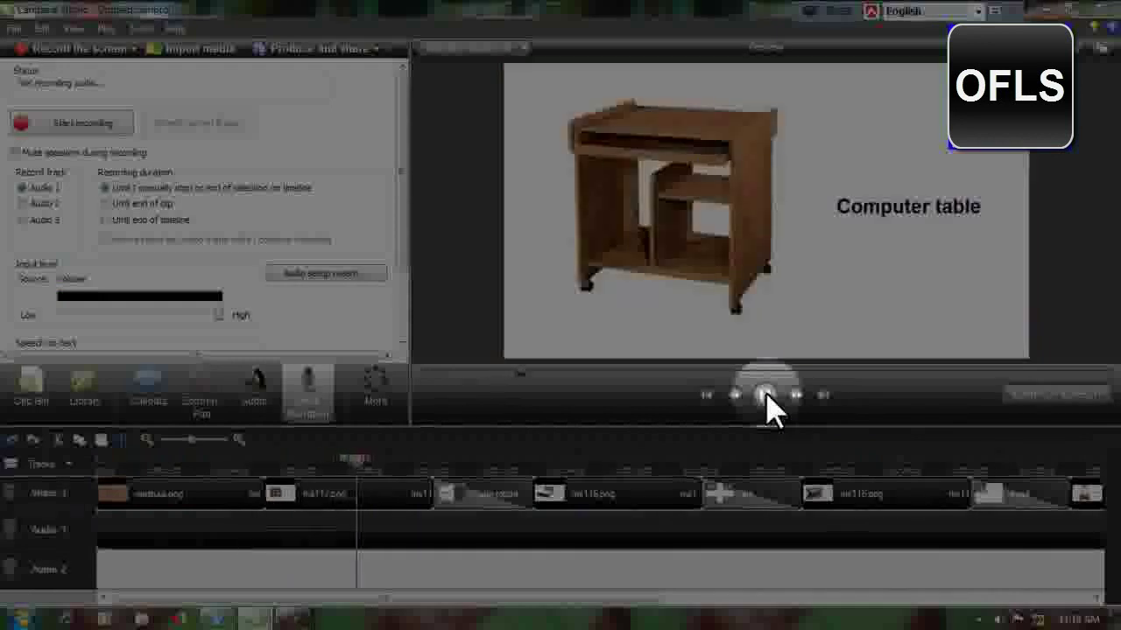
pyautogui.click(998, 619)
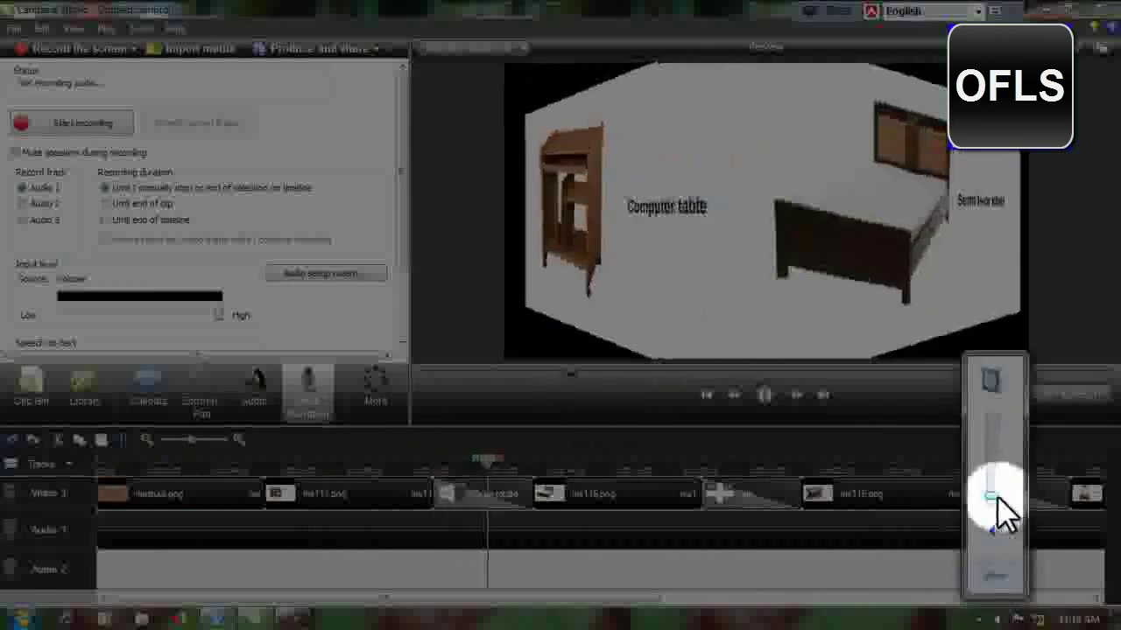
pyautogui.moveTo(987, 493); pyautogui.dragTo(990, 479)
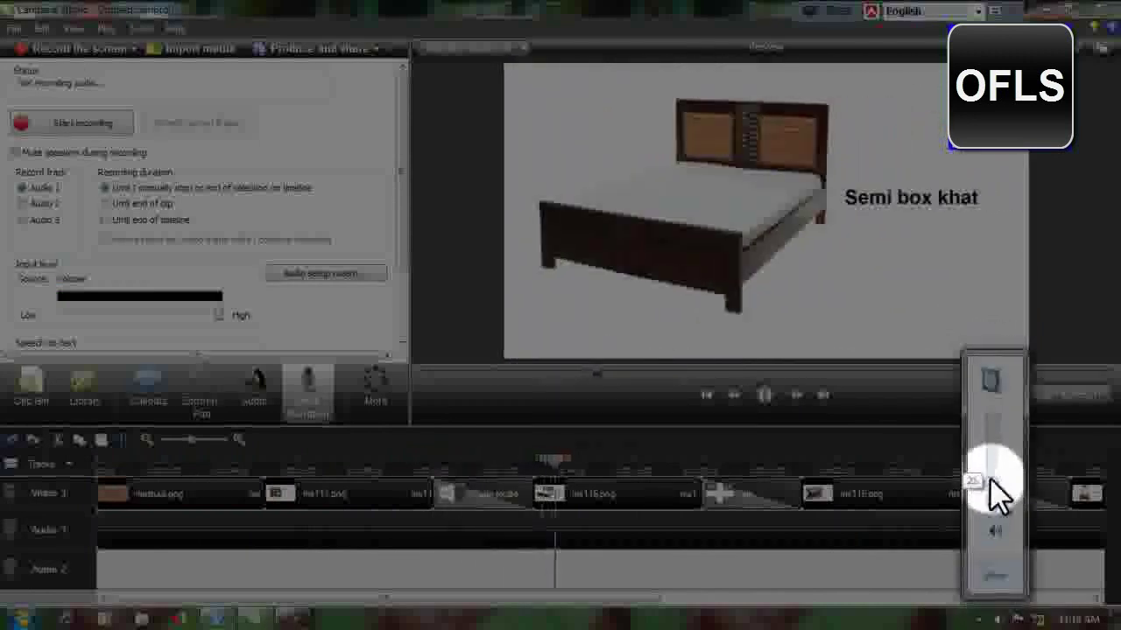
pyautogui.click(912, 615)
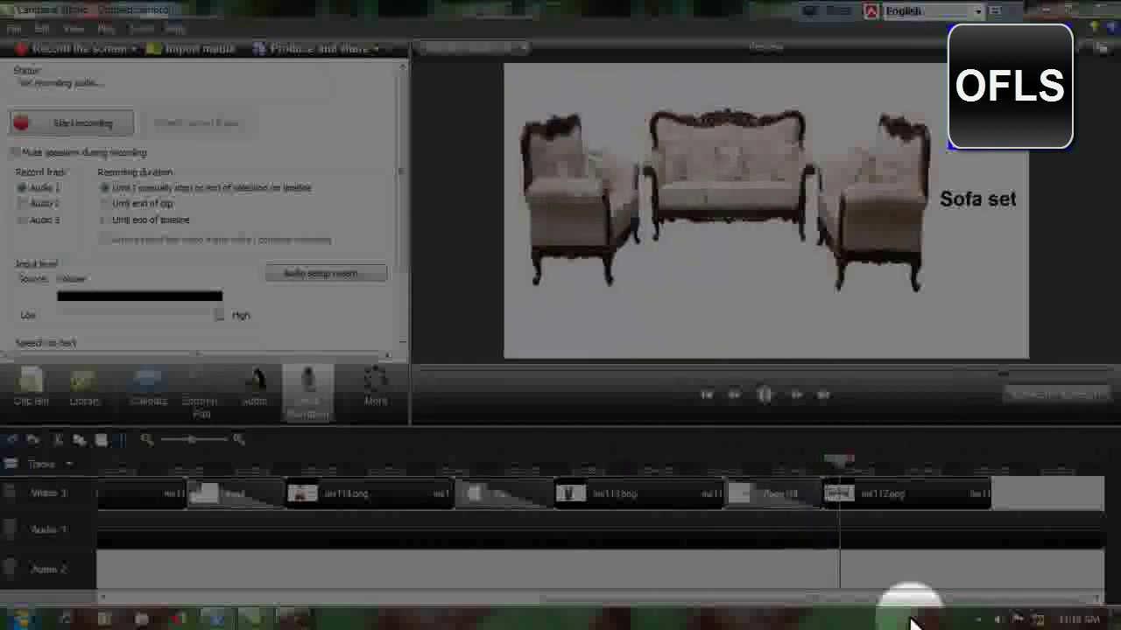
# - Trim off the narration that runs past the final ms112 image and preview the timeline from the start
pyautogui.click(1000, 538)
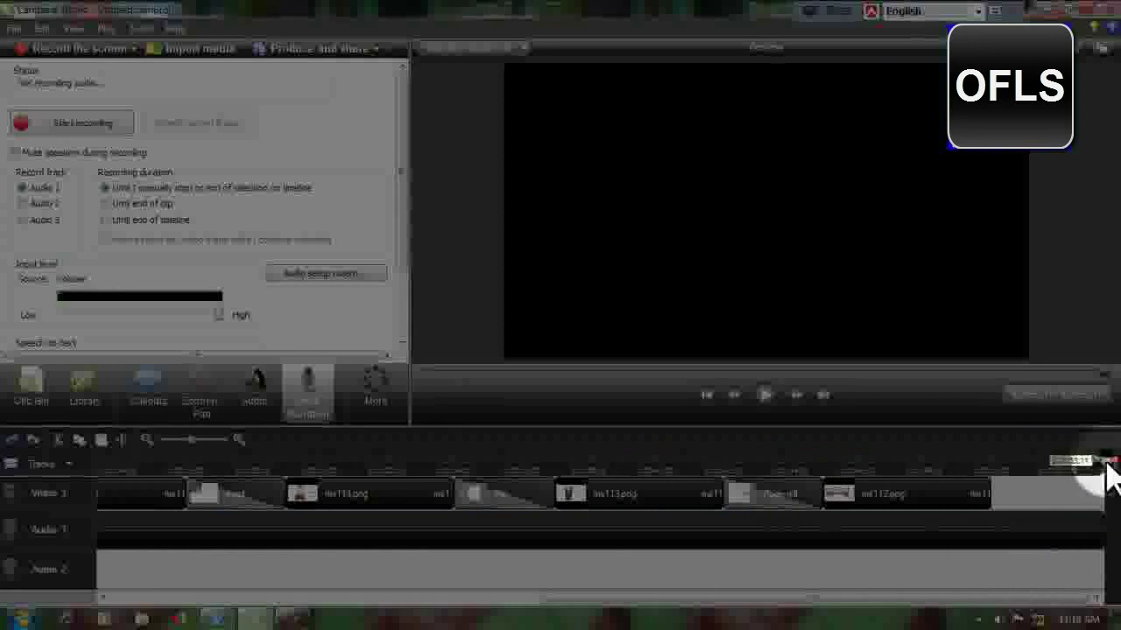
pyautogui.click(1013, 495)
pyautogui.click(995, 486)
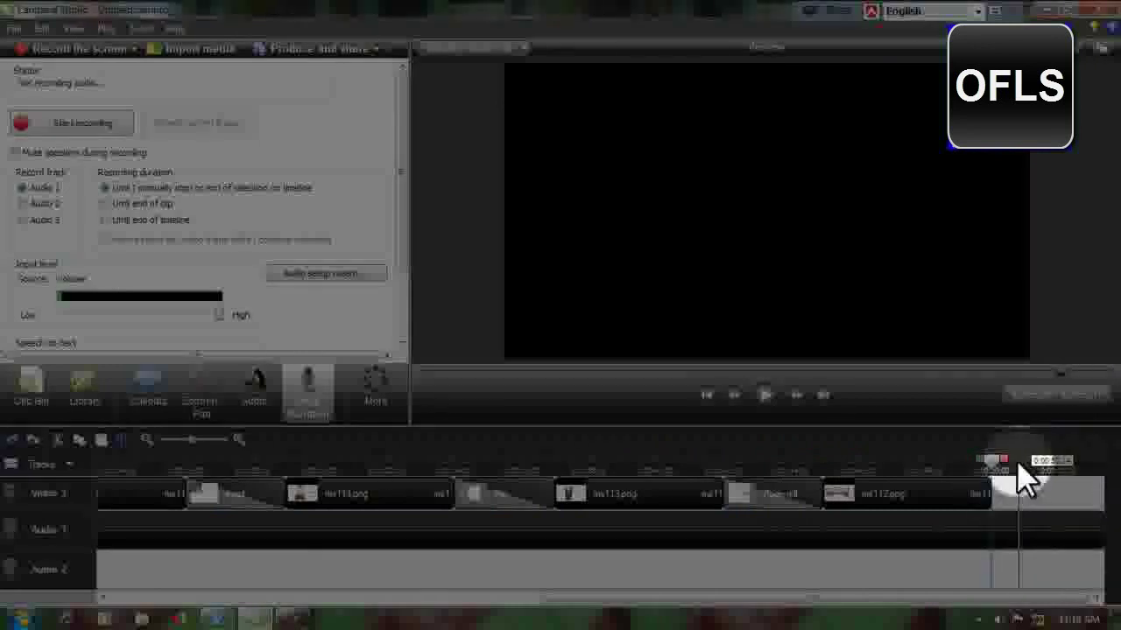
pyautogui.moveTo(1007, 472)
pyautogui.mouseDown()
pyautogui.moveTo(1104, 472)
pyautogui.moveTo(1099, 496)
pyautogui.mouseUp()
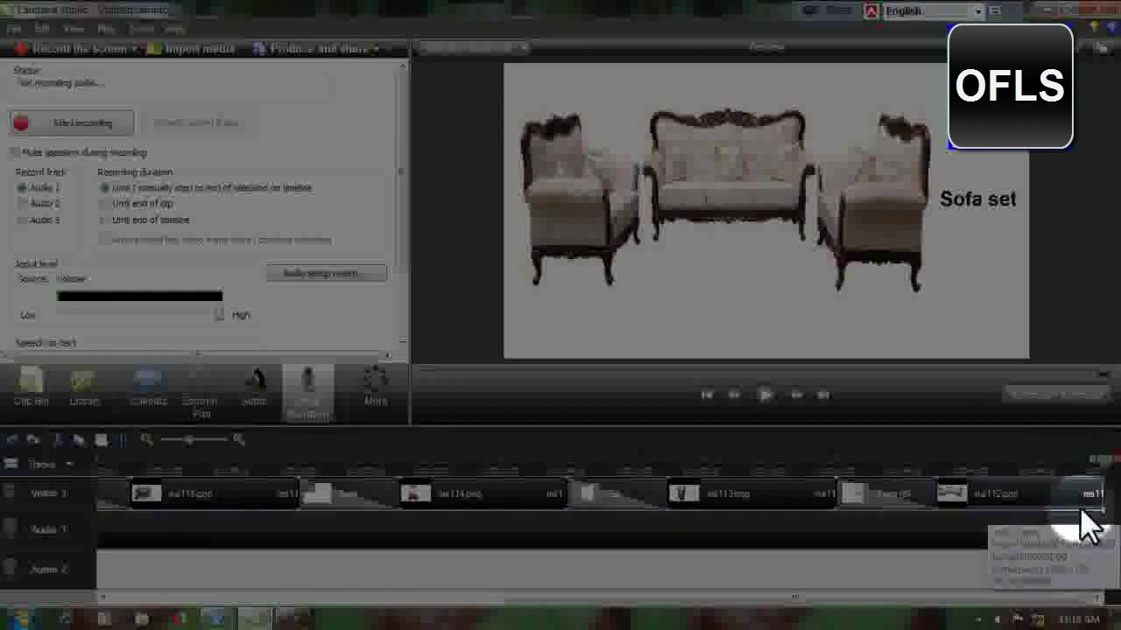
pyautogui.moveTo(1107, 477); pyautogui.dragTo(62, 513)
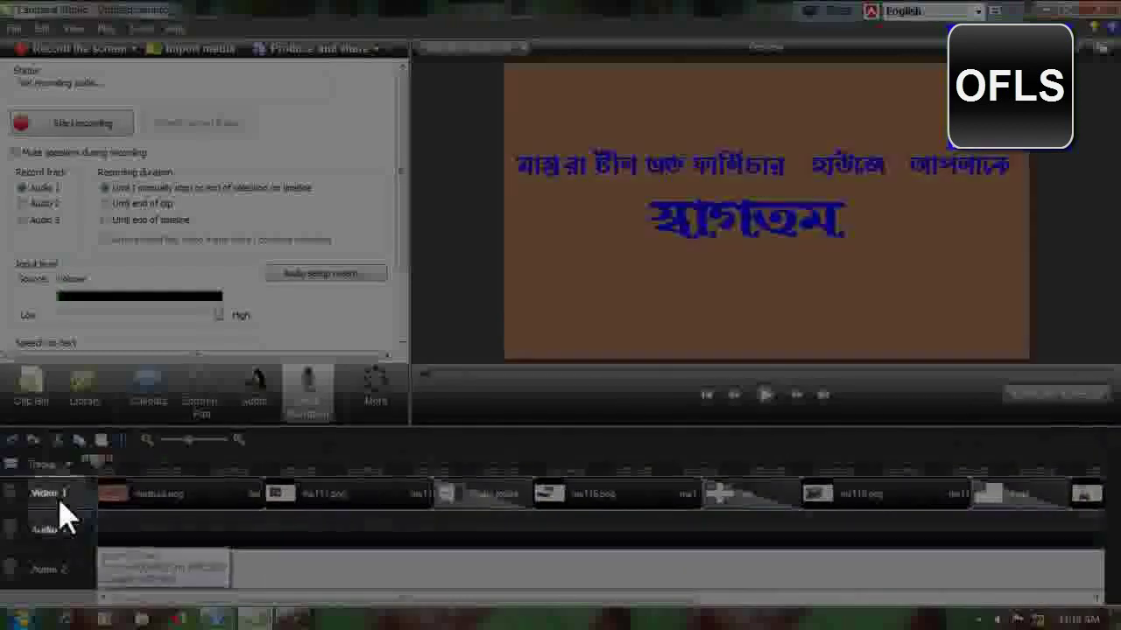
pyautogui.moveTo(100, 477); pyautogui.dragTo(90, 468)
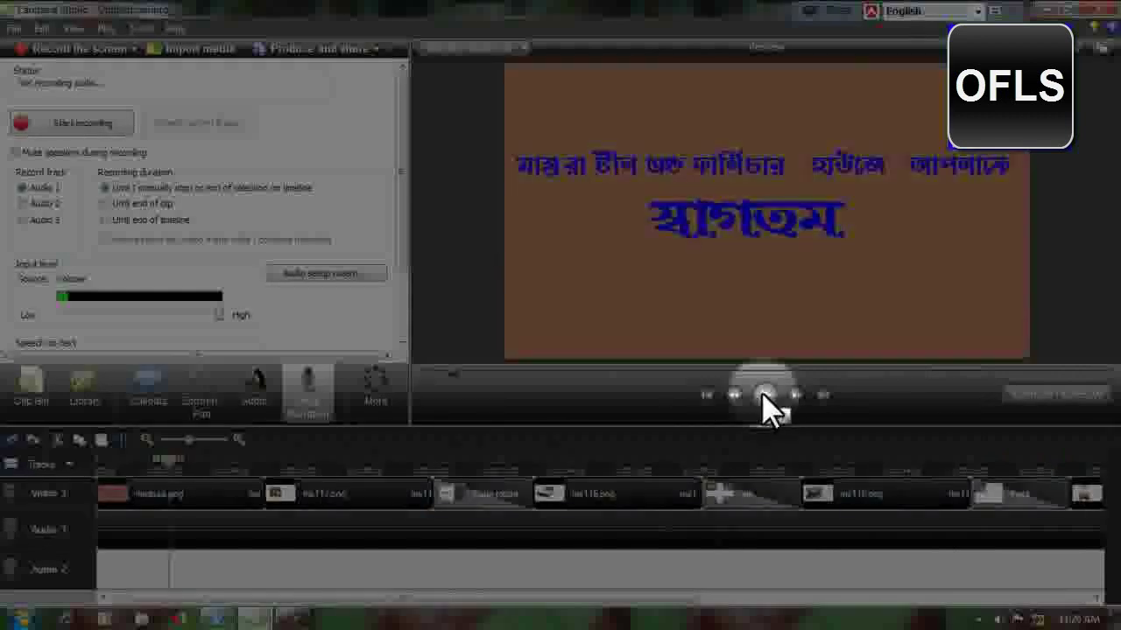
pyautogui.click(206, 497)
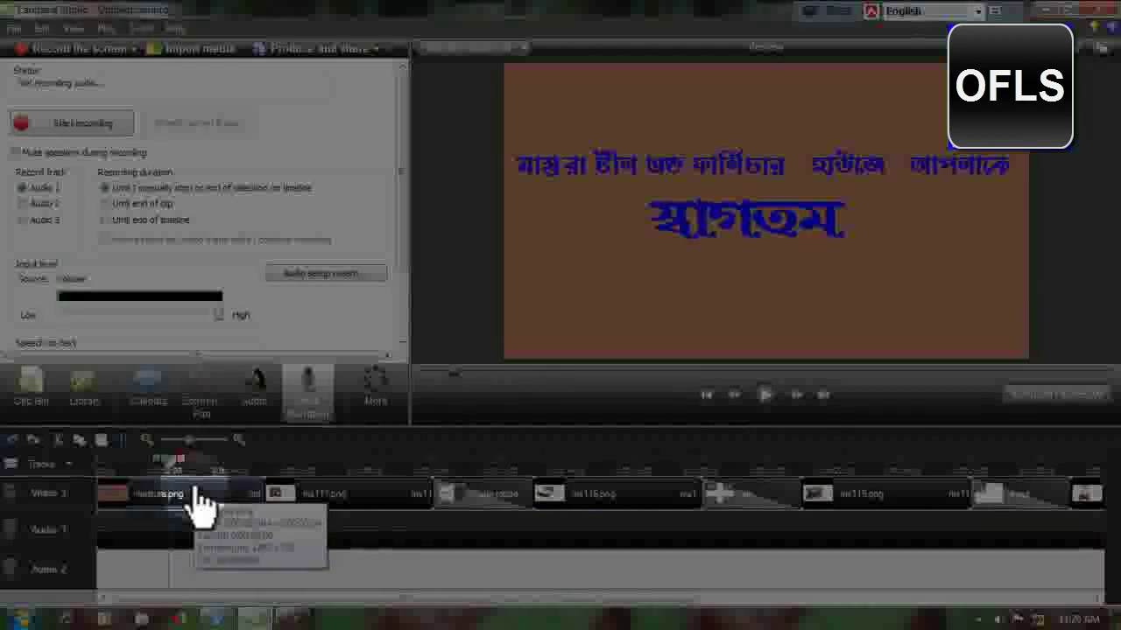
pyautogui.rightClick(200, 504)
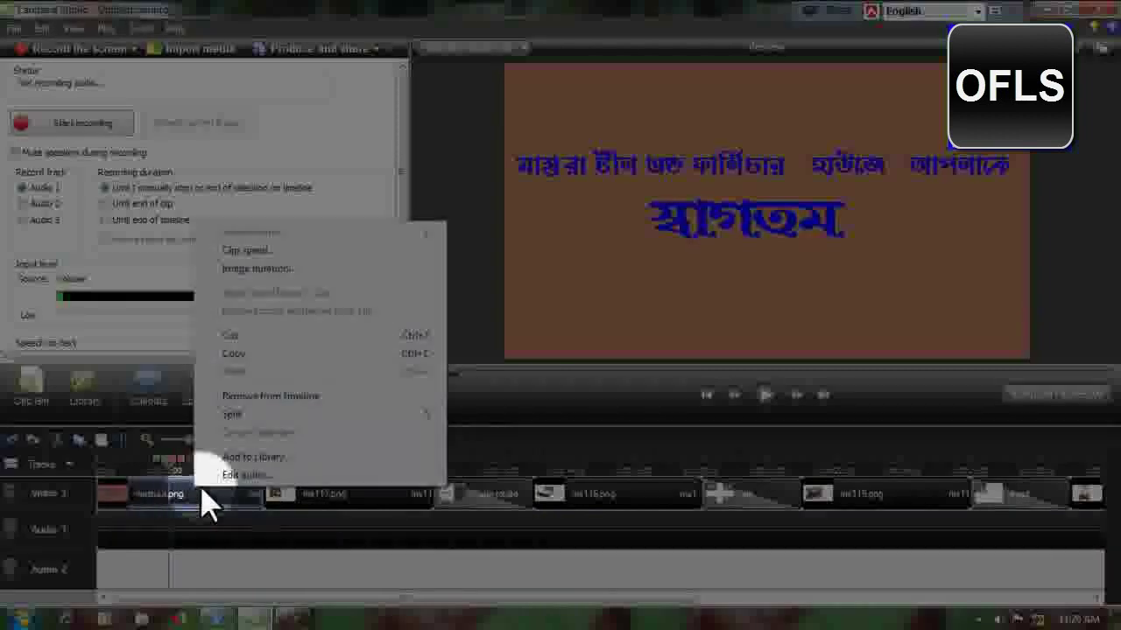
pyautogui.click(229, 268)
pyautogui.click(500, 303)
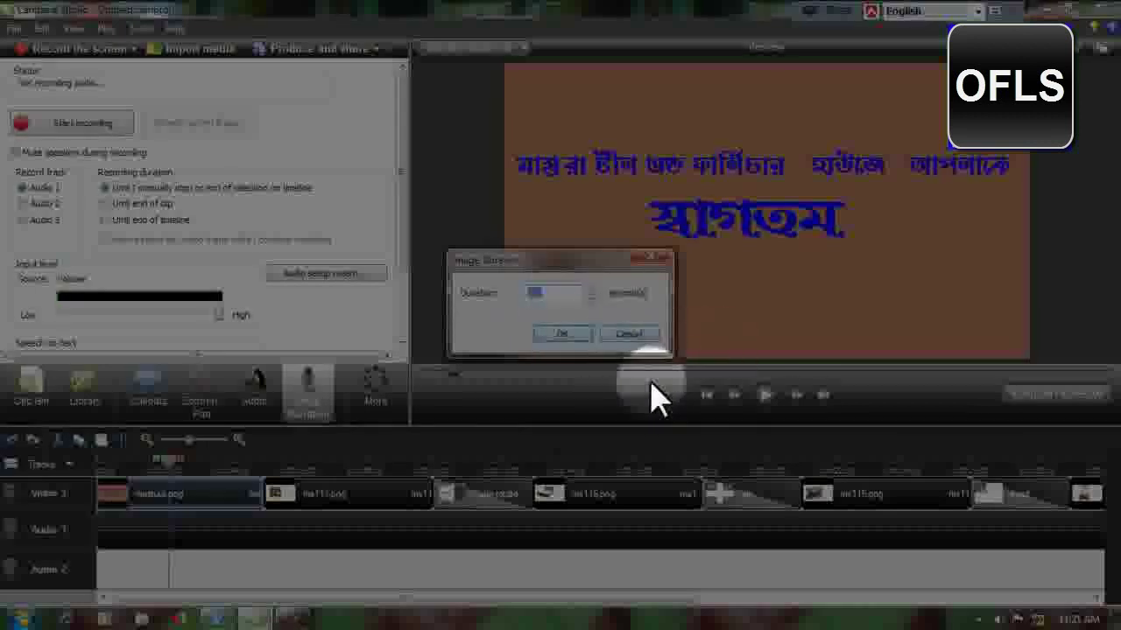
pyautogui.click(639, 334)
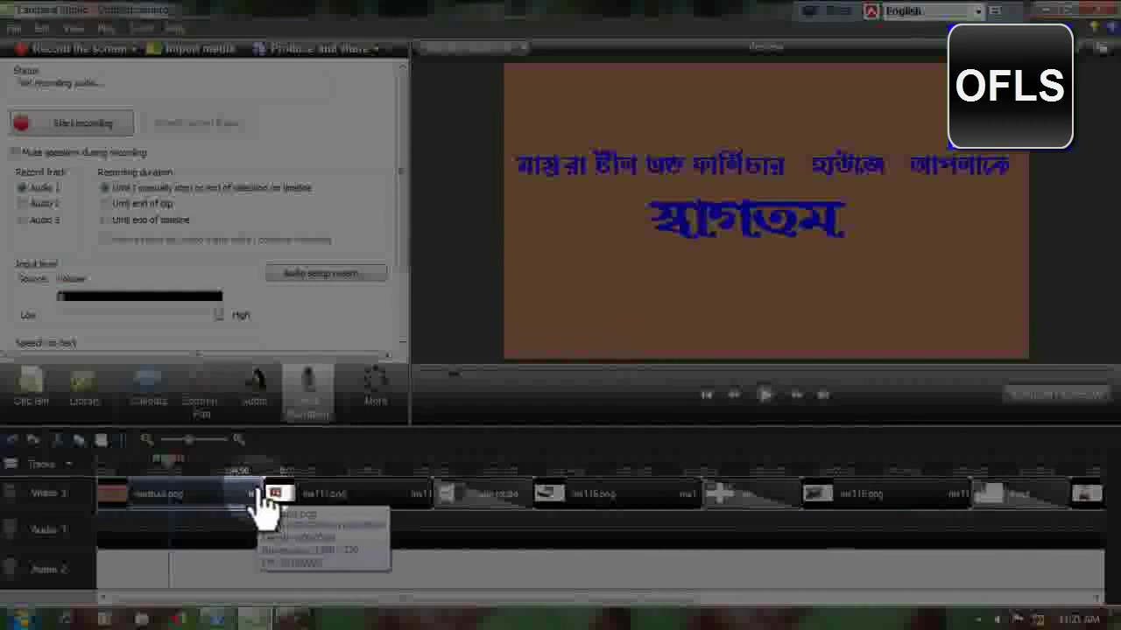
# - Shorten the opening title image slightly on the timeline and move the playhead into the Cube rotate transition
pyautogui.moveTo(268, 495); pyautogui.dragTo(251, 493)
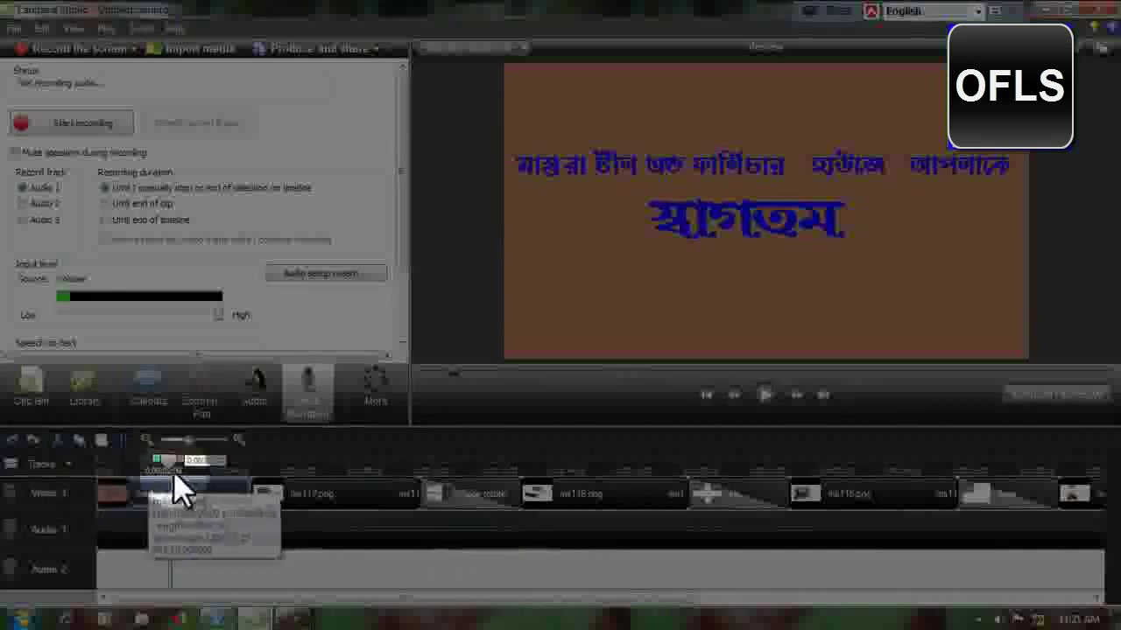
pyautogui.moveTo(168, 464); pyautogui.dragTo(454, 493)
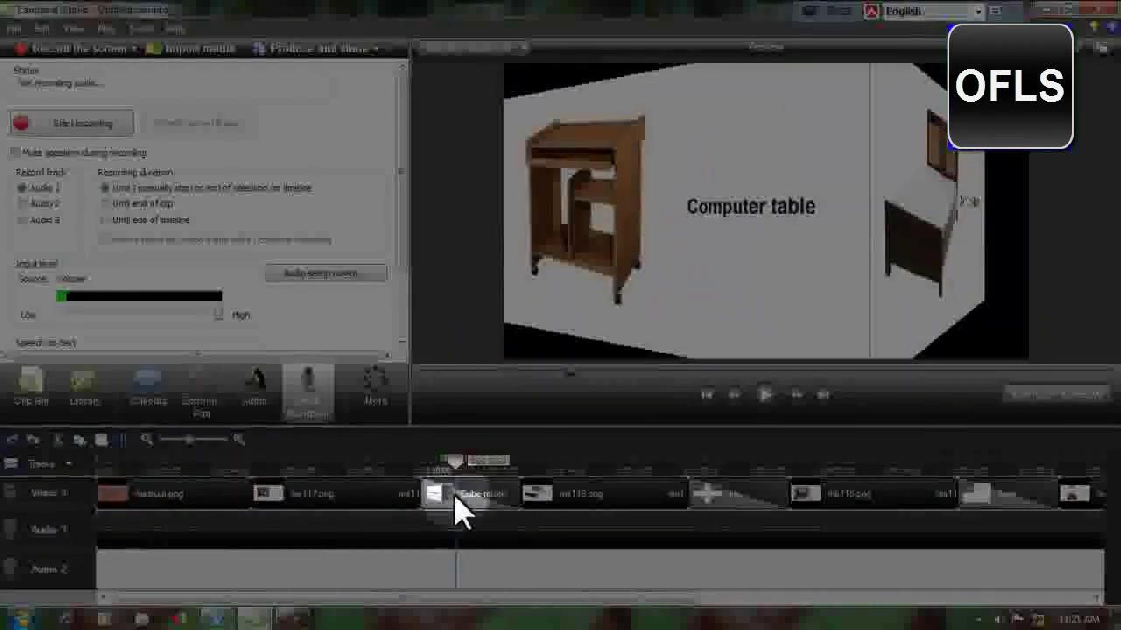
# - Lengthen the "Semi box khat" image clip that follows the Cube rotate transition on the Video 1 track
pyautogui.click(405, 553)
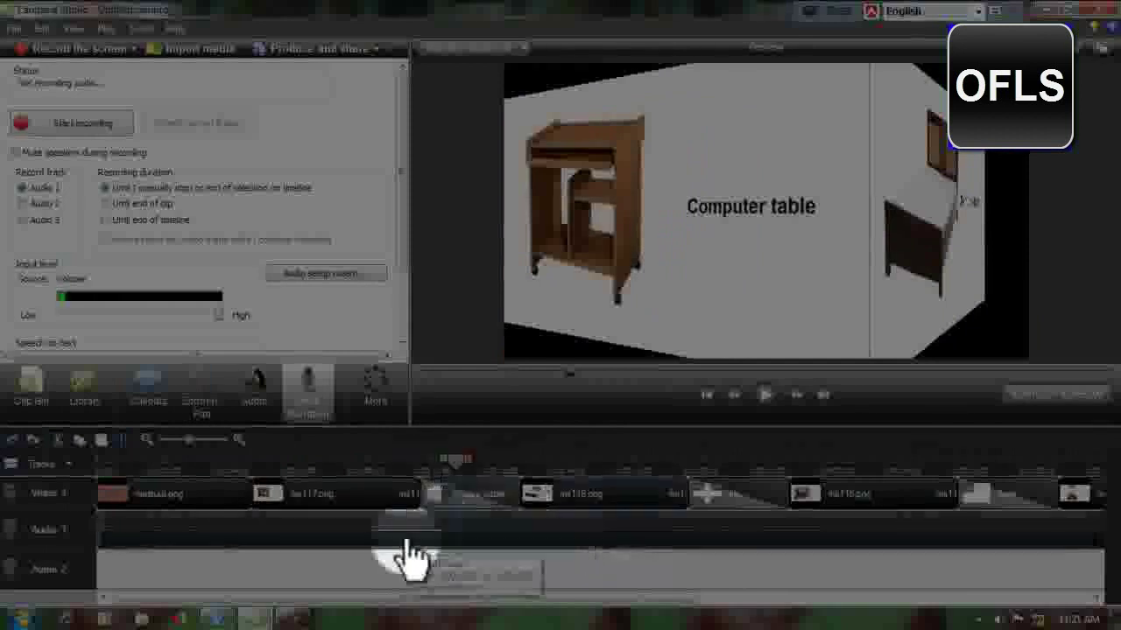
pyautogui.click(478, 532)
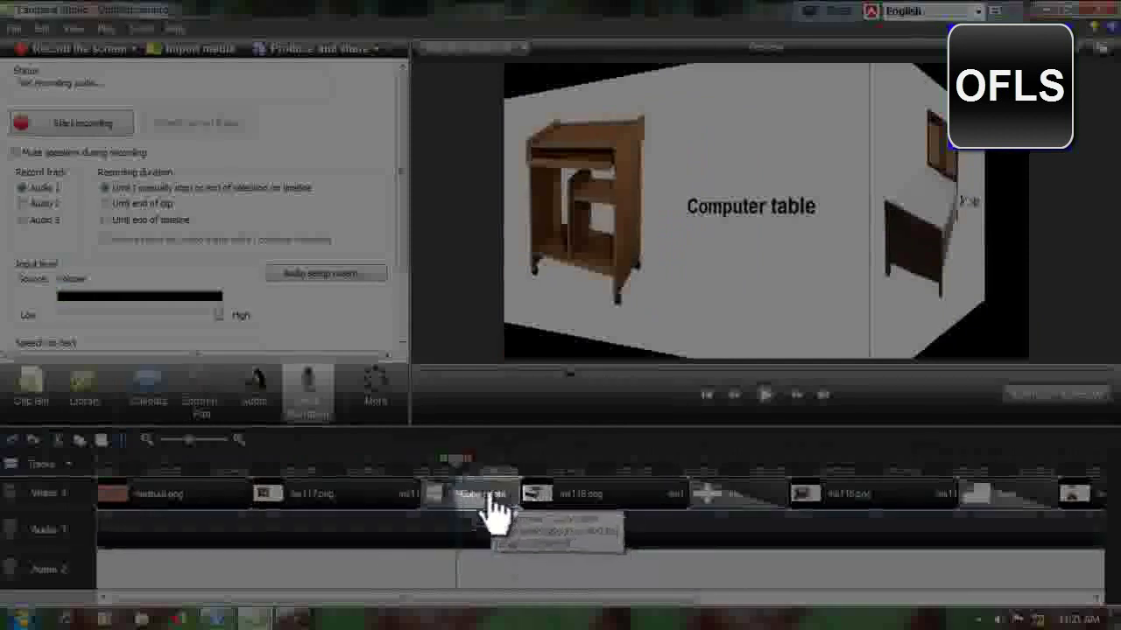
pyautogui.click(490, 507)
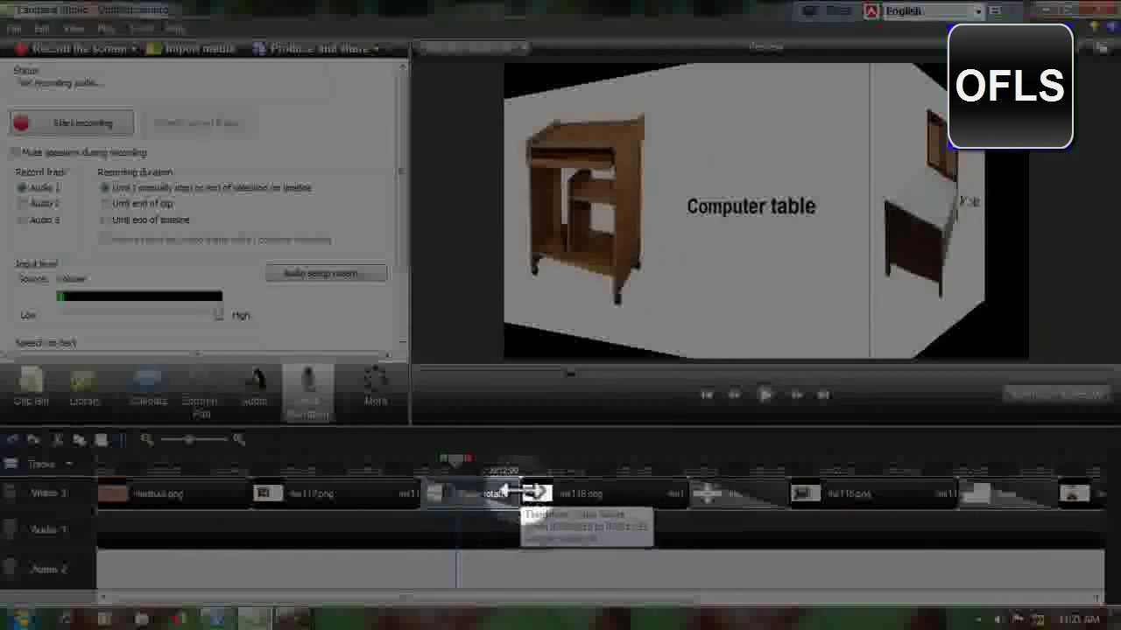
pyautogui.moveTo(528, 504)
pyautogui.mouseDown()
pyautogui.moveTo(513, 500)
pyautogui.moveTo(531, 492)
pyautogui.moveTo(498, 508)
pyautogui.moveTo(534, 490)
pyautogui.mouseUp()
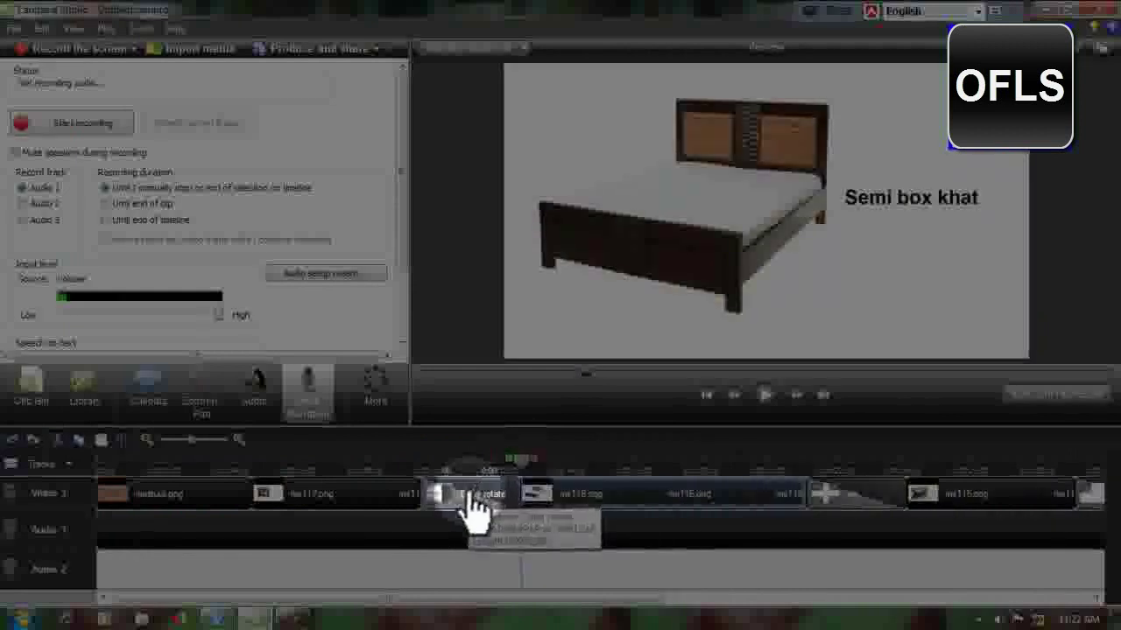
# - Set the Cube rotate transition's duration to 2 seconds and return the playhead to the start of the timeline
pyautogui.rightClick(479, 502)
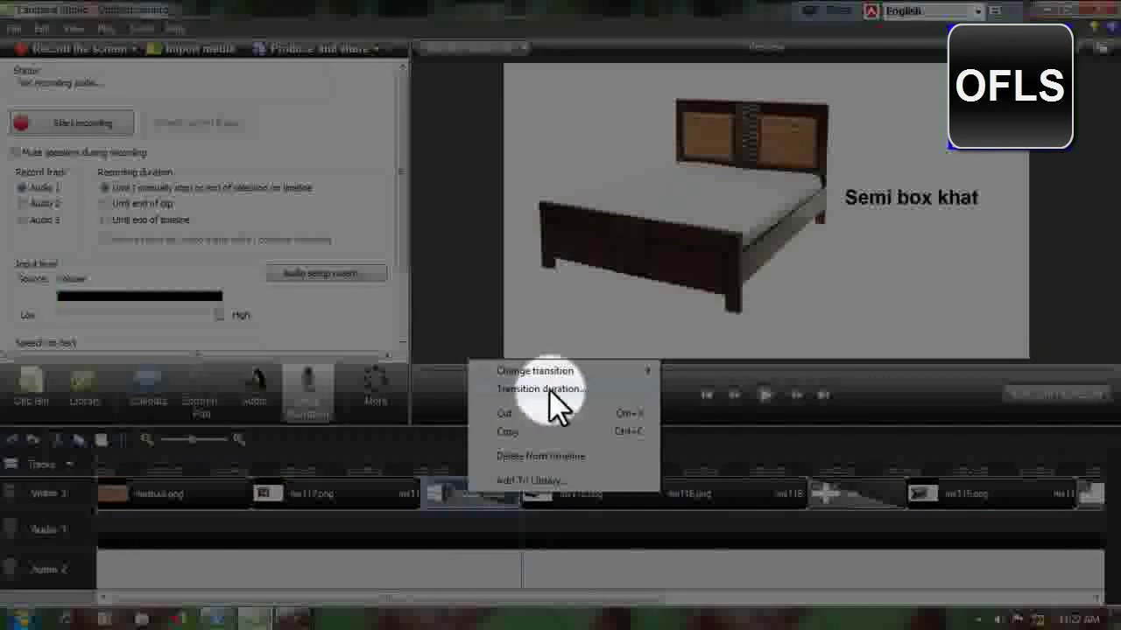
pyautogui.click(512, 390)
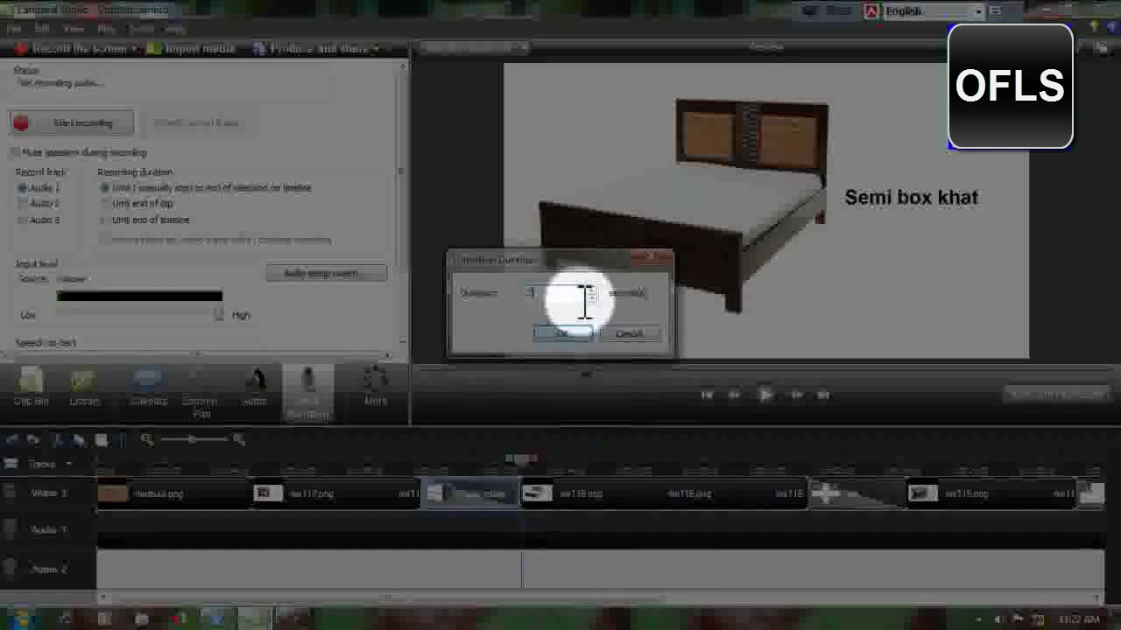
pyautogui.press('Return')
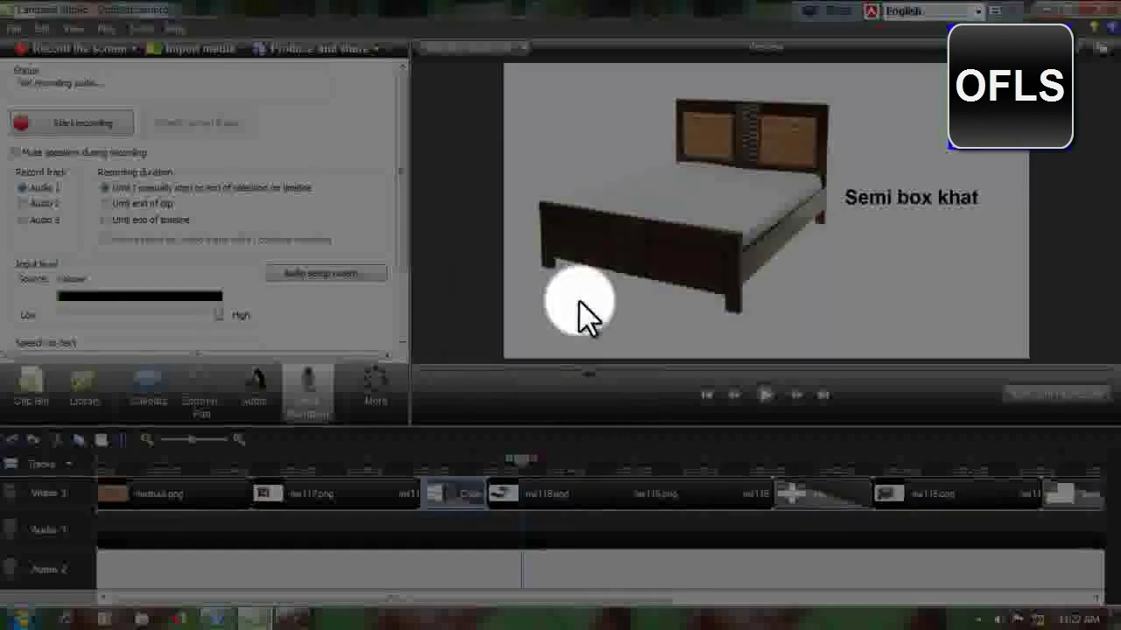
pyautogui.moveTo(525, 473)
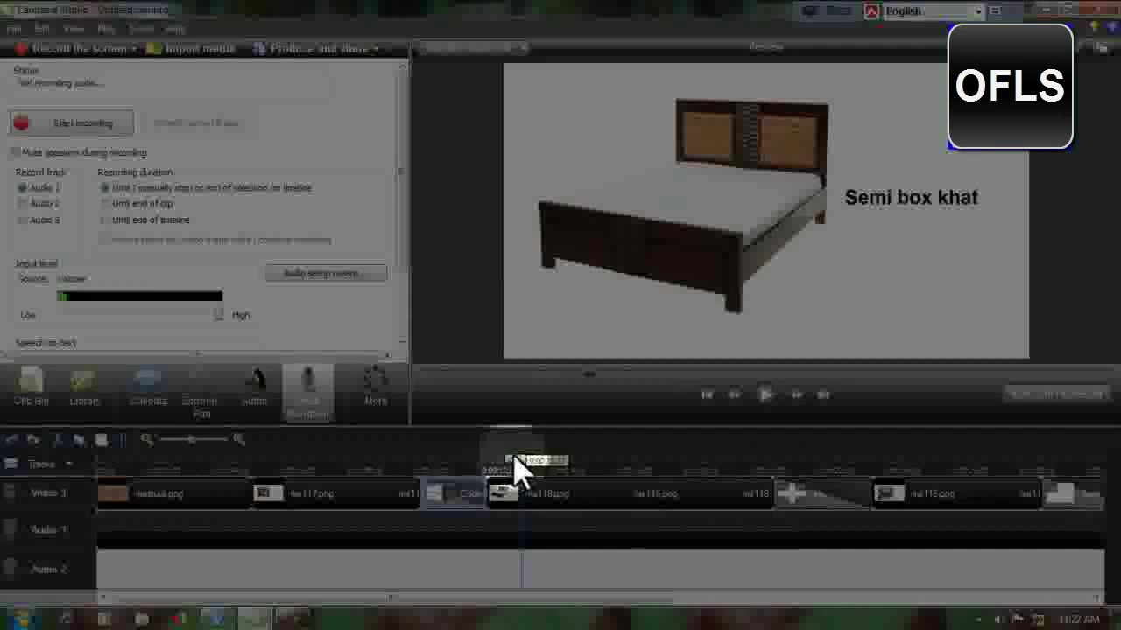
pyautogui.moveTo(524, 475); pyautogui.dragTo(93, 518)
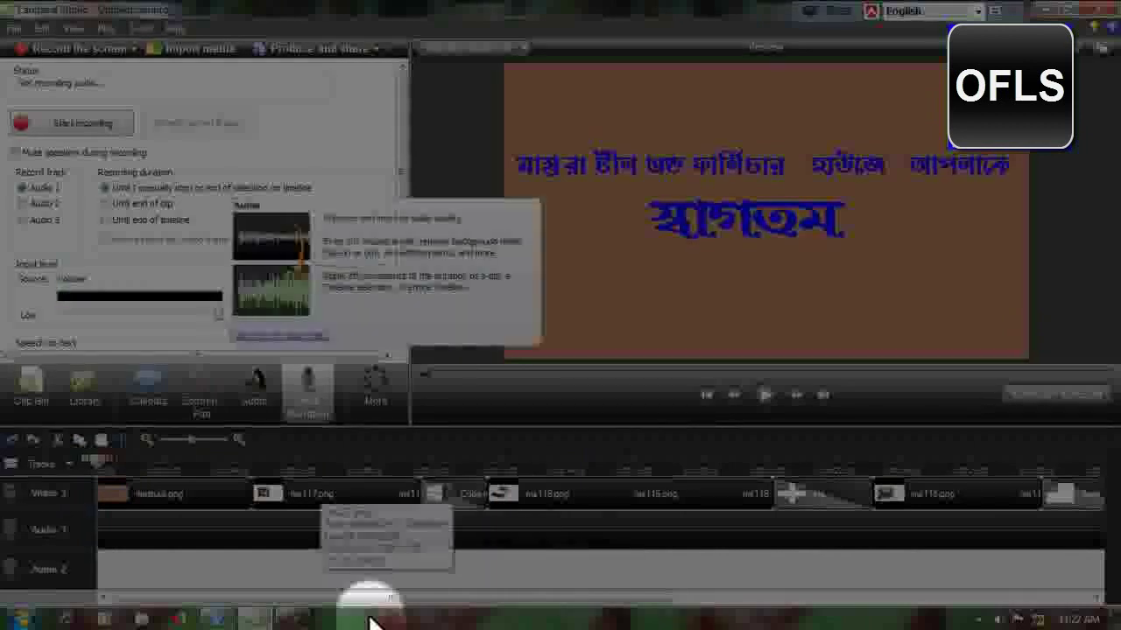
# - Enable volume leveling with medium volume variation and enable noise removal for the narration audio
pyautogui.click(252, 393)
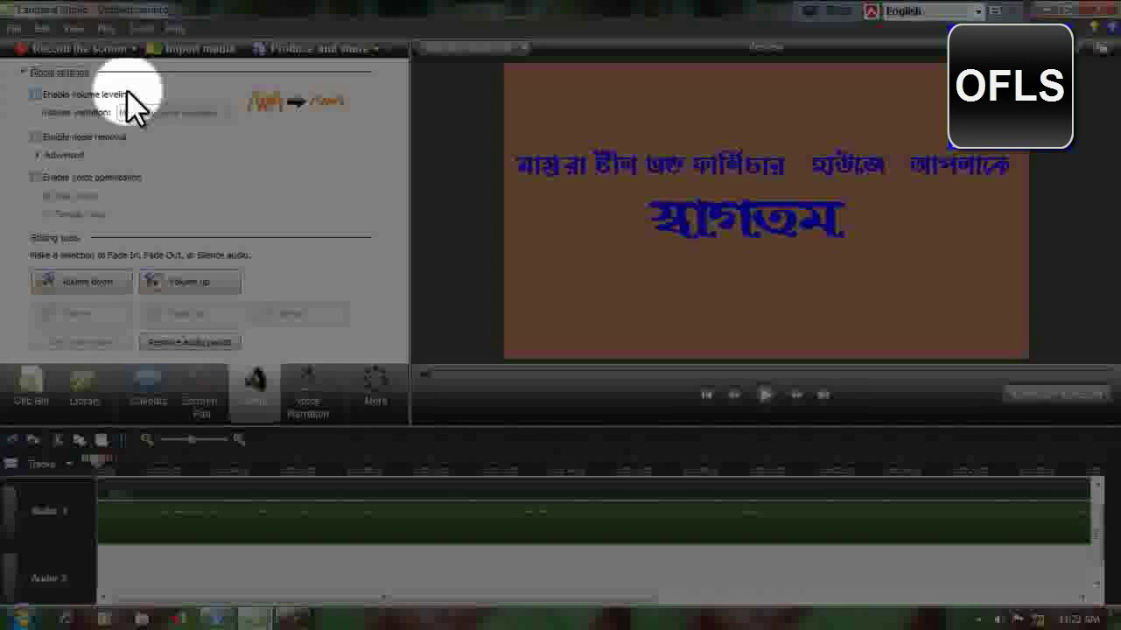
pyautogui.click(36, 96)
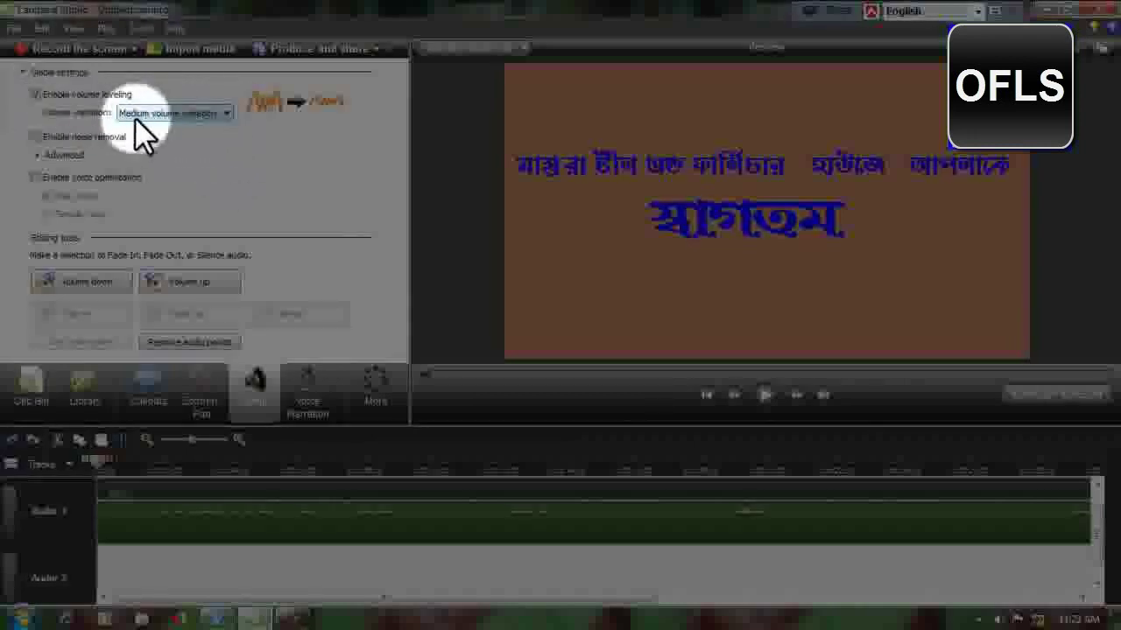
pyautogui.click(226, 112)
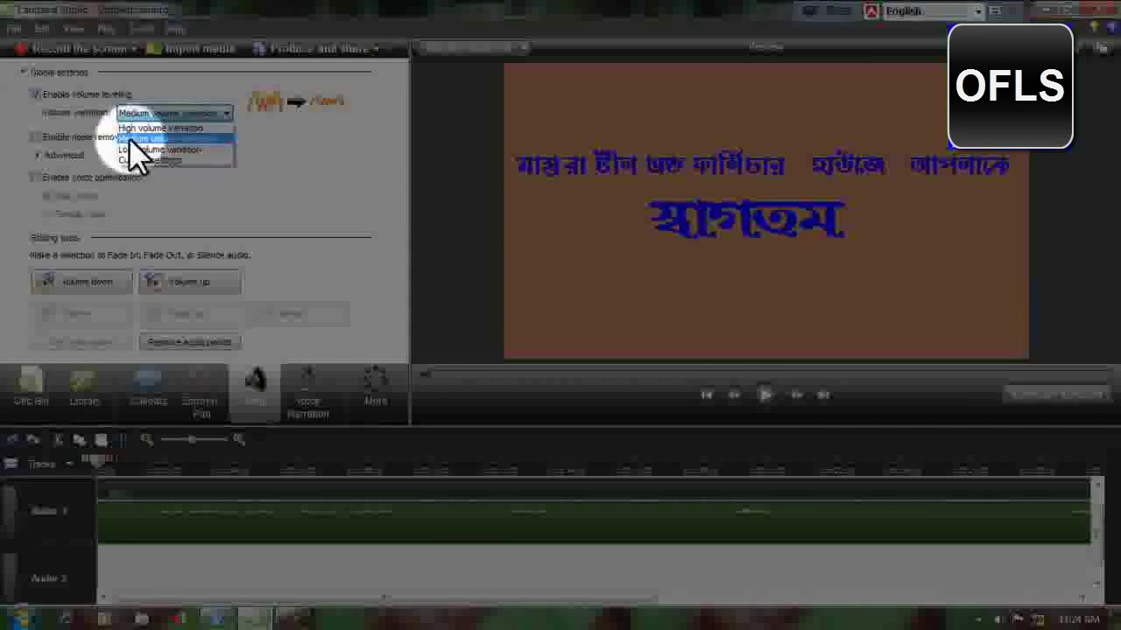
pyautogui.click(204, 138)
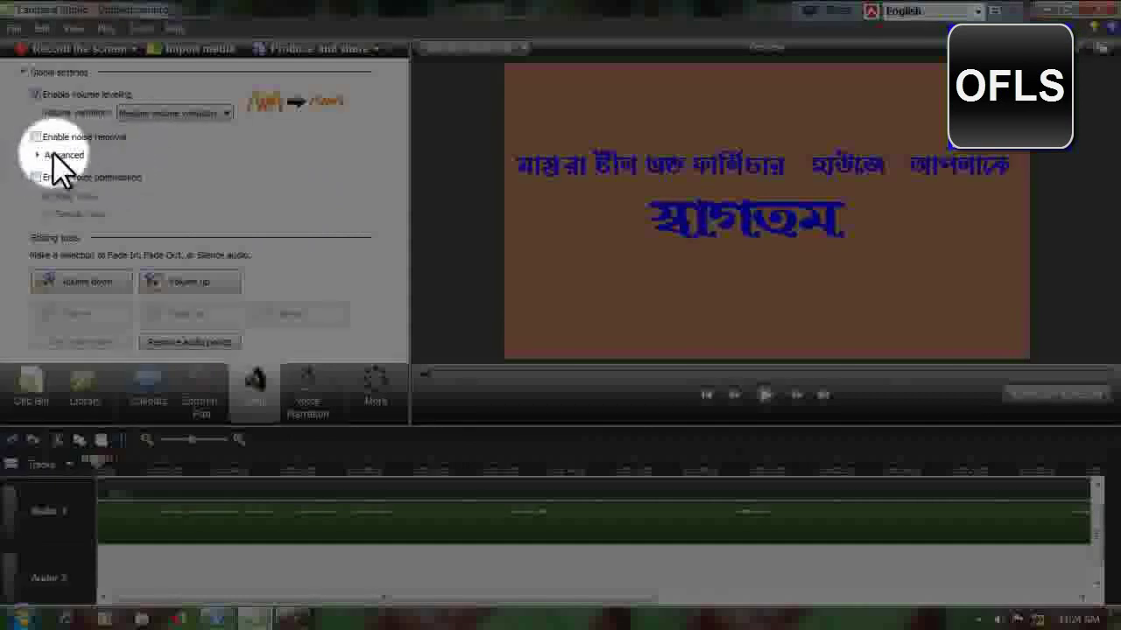
pyautogui.click(35, 137)
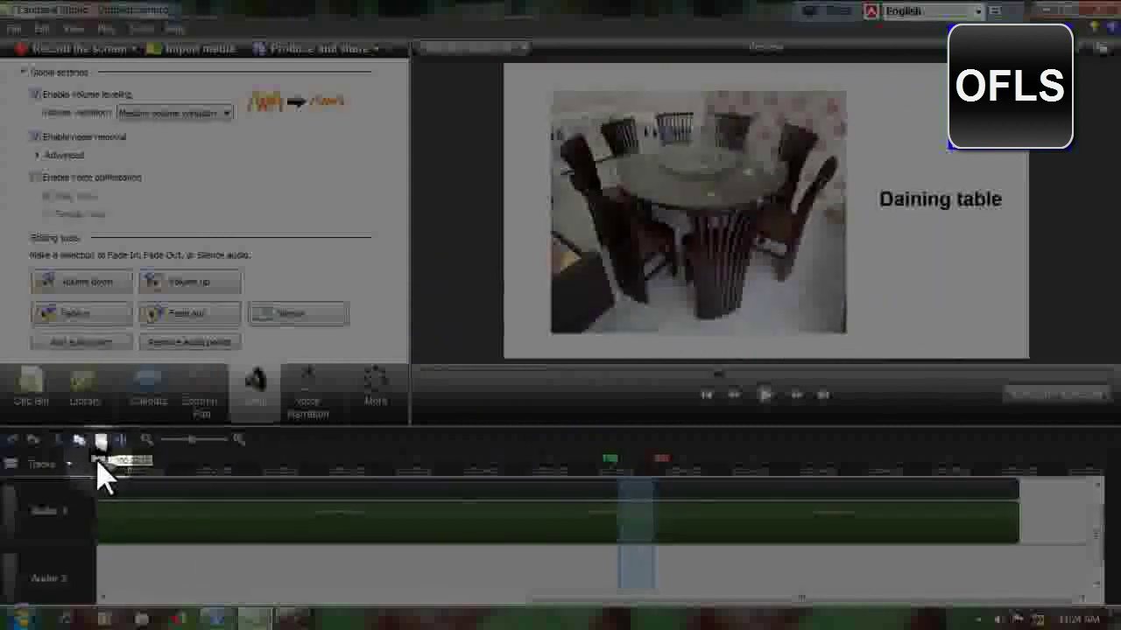
# - Play the timeline from the start to check the enhanced narration, and return the playhead to the beginning
pyautogui.click(98, 475)
pyautogui.moveTo(632, 472); pyautogui.dragTo(94, 495)
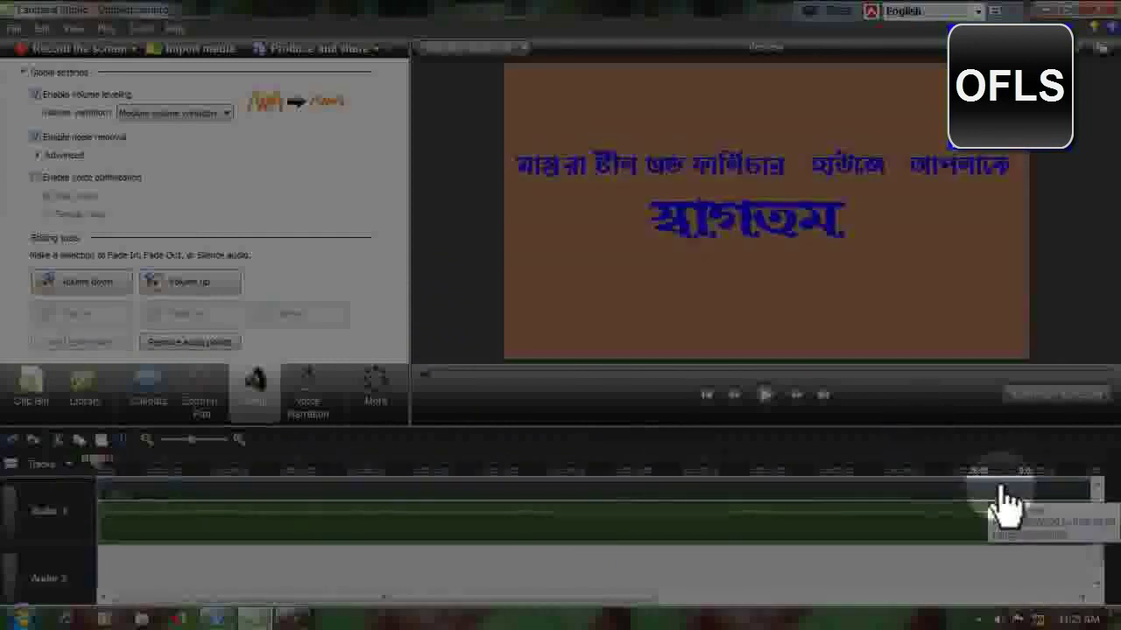
pyautogui.click(764, 395)
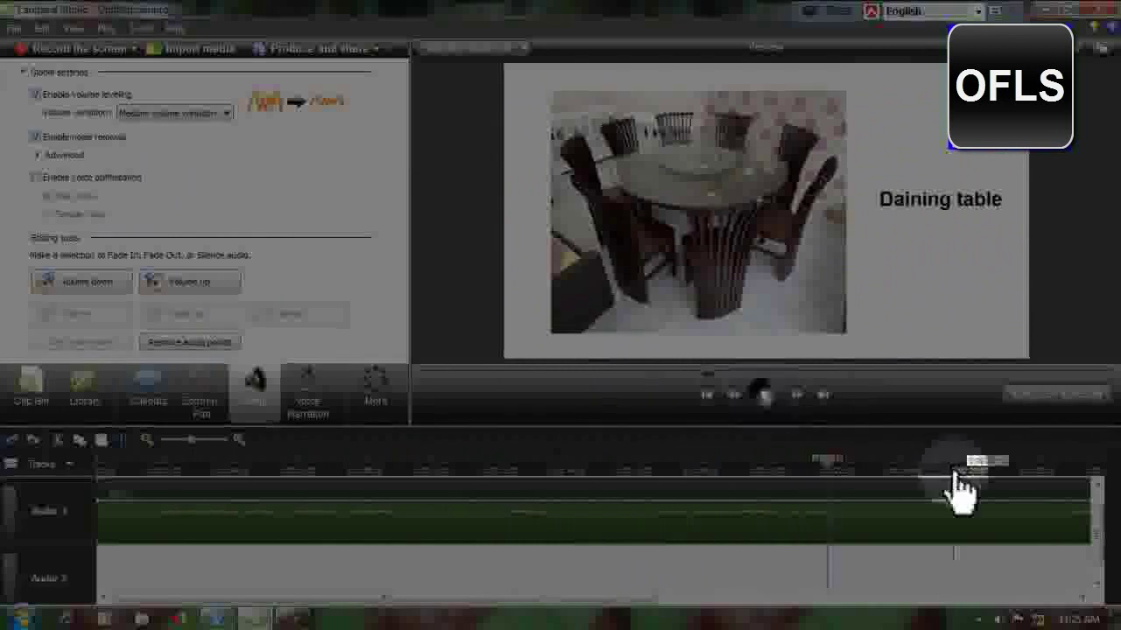
pyautogui.moveTo(836, 462); pyautogui.dragTo(90, 513)
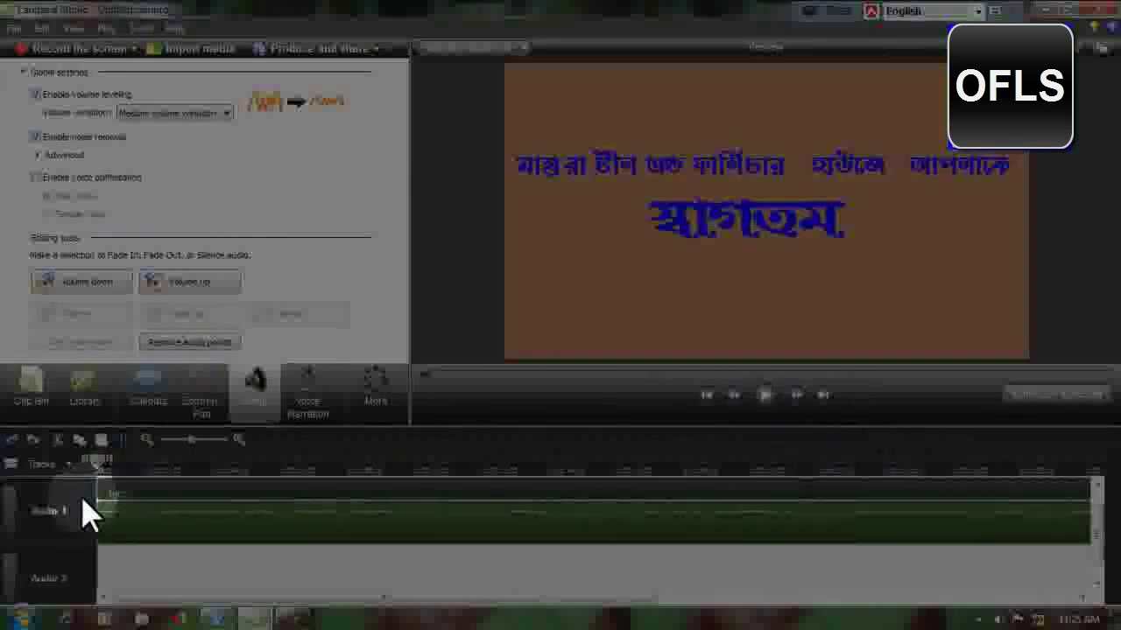
pyautogui.click(318, 520)
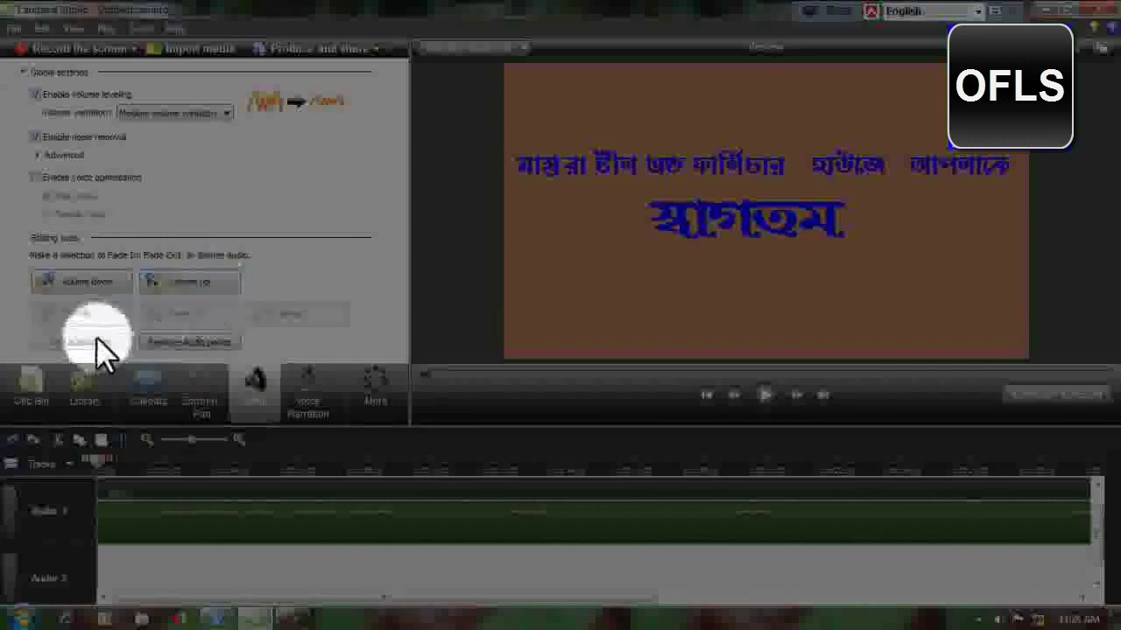
# - Add a fade-in to the narration clip on the Audio 1 track and lengthen it by moving its end point further along the timeline
pyautogui.click(198, 283)
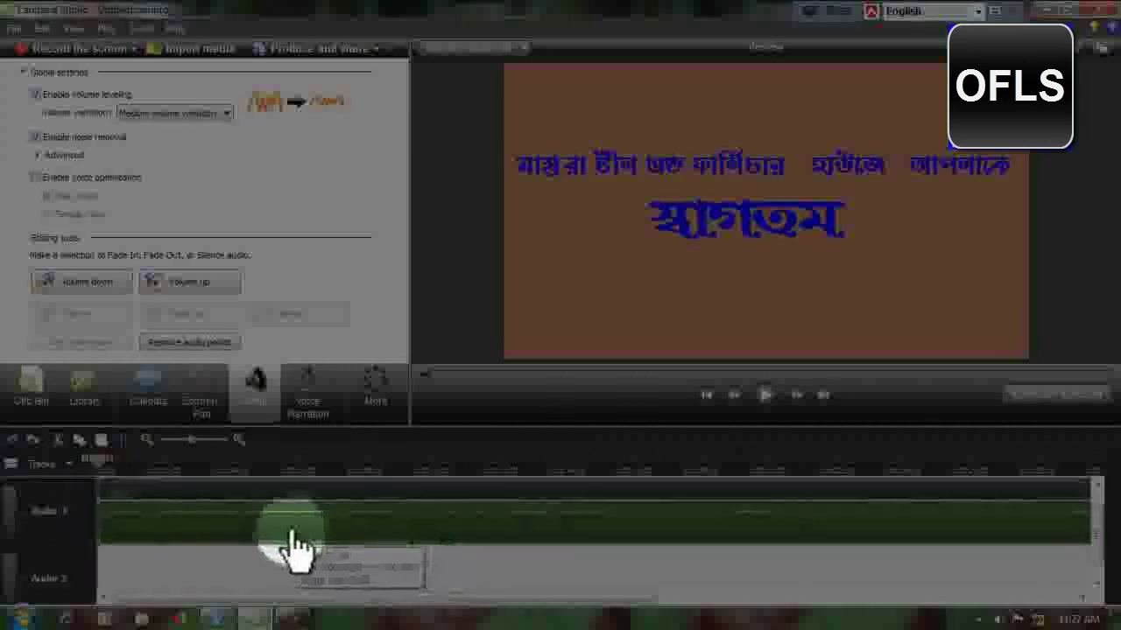
pyautogui.moveTo(257, 530); pyautogui.dragTo(252, 531)
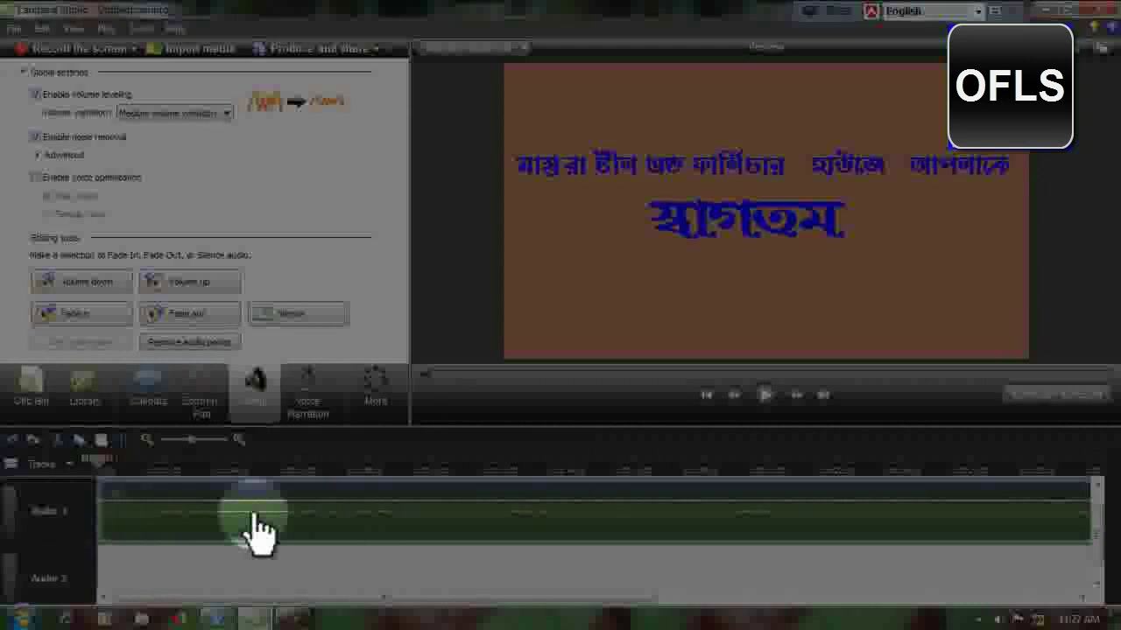
pyautogui.click(162, 314)
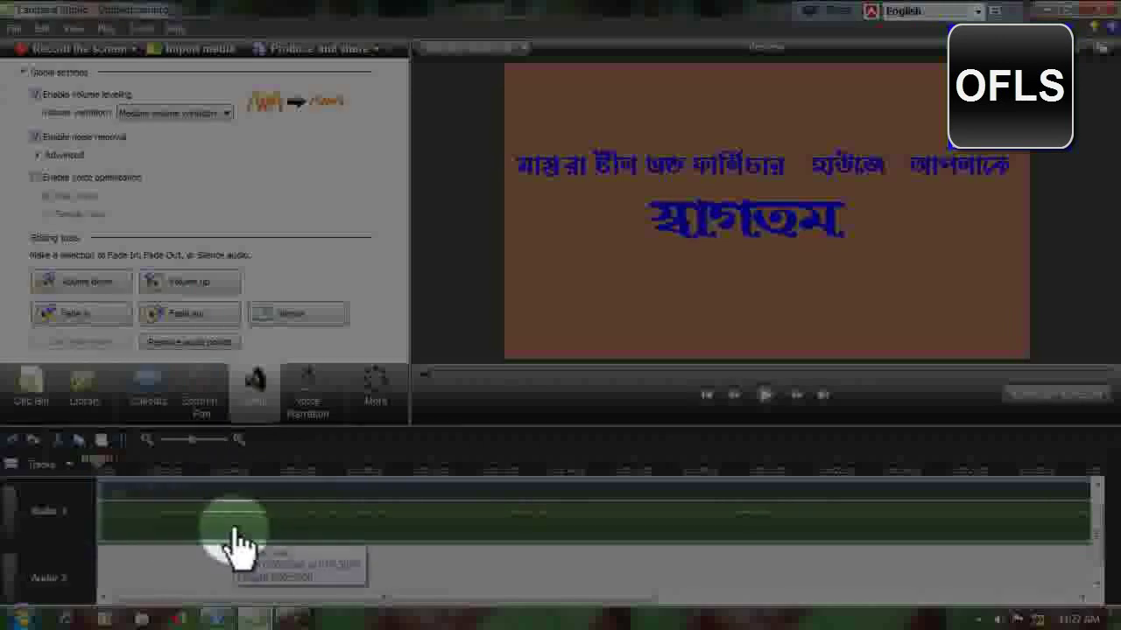
pyautogui.click(67, 312)
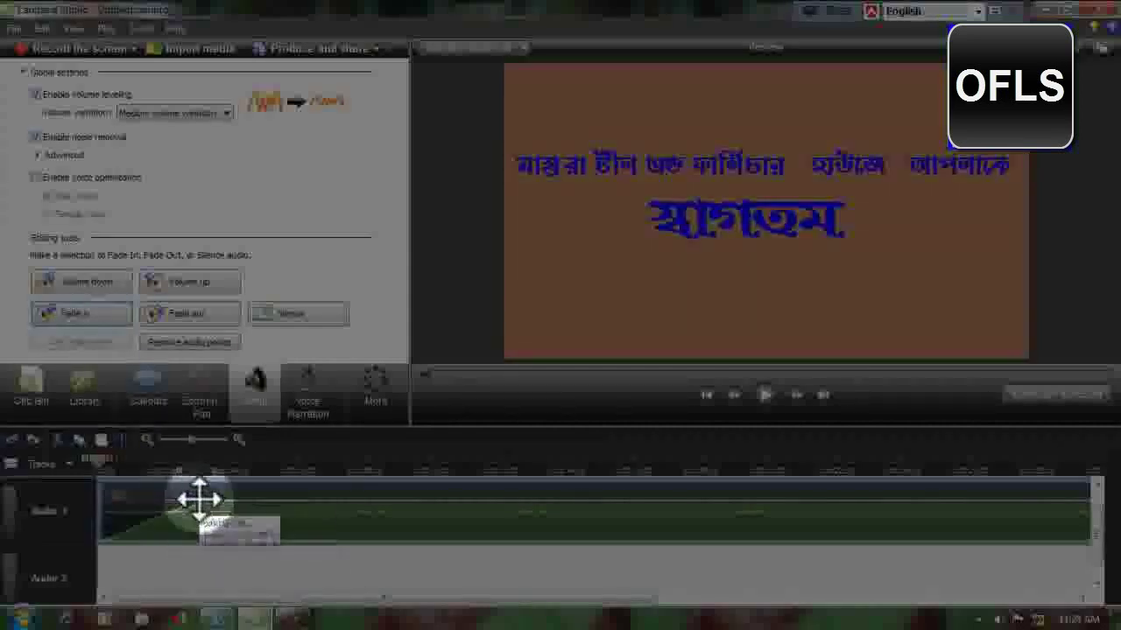
pyautogui.moveTo(195, 500); pyautogui.dragTo(264, 500)
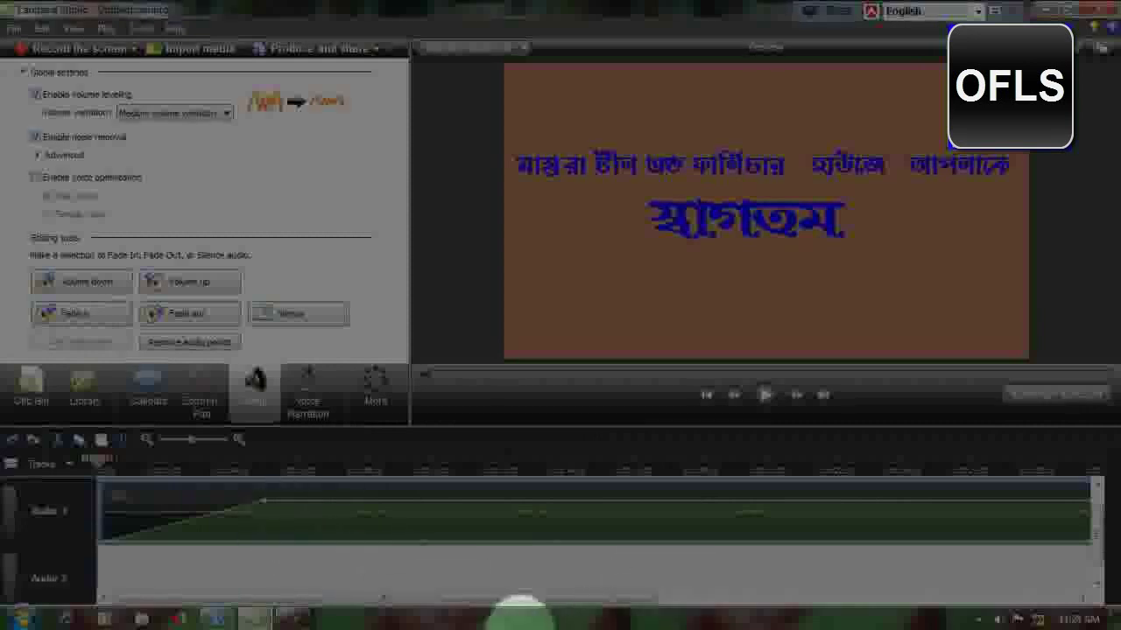
# - Add a fade-out at the end of the Audio 1 narration clip and lengthen it by moving its start point earlier
pyautogui.moveTo(606, 598); pyautogui.dragTo(1063, 606)
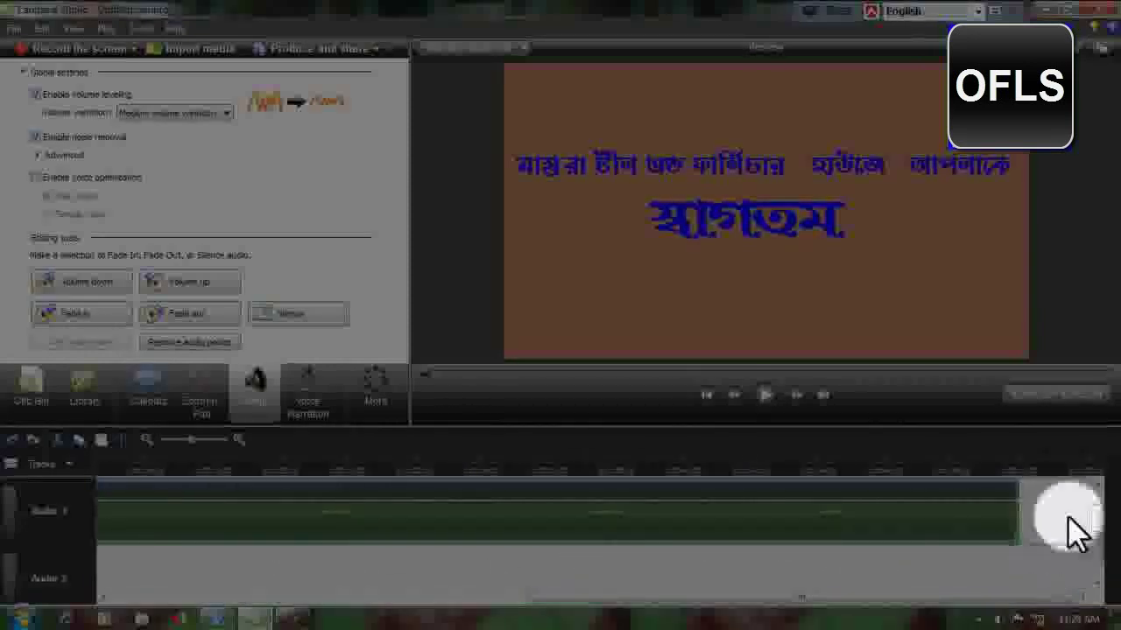
pyautogui.click(1019, 471)
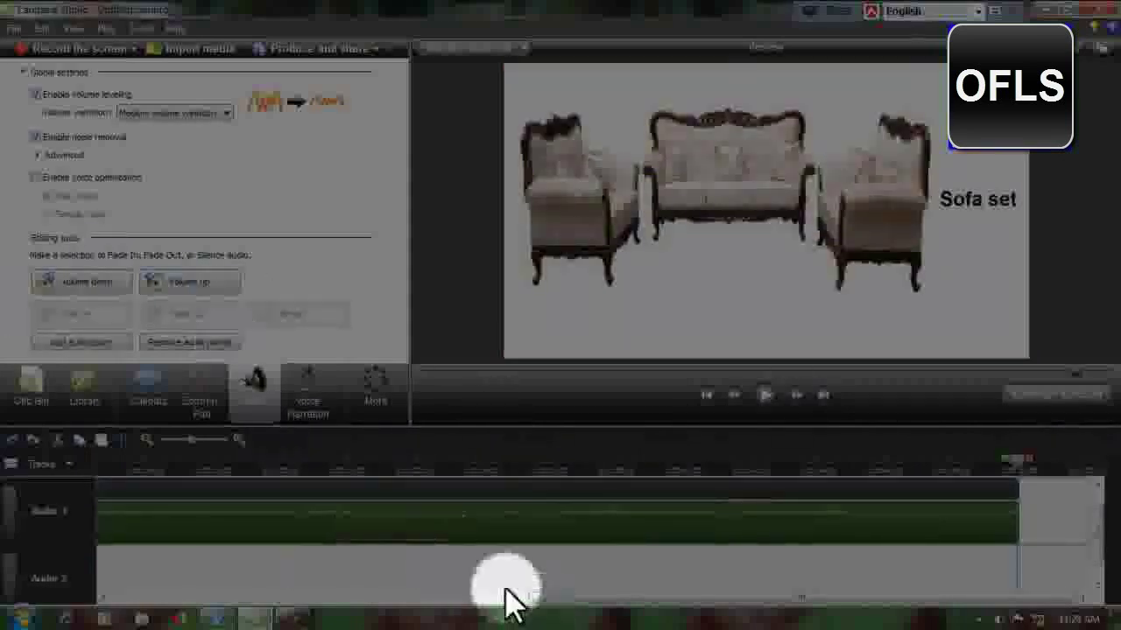
pyautogui.click(464, 523)
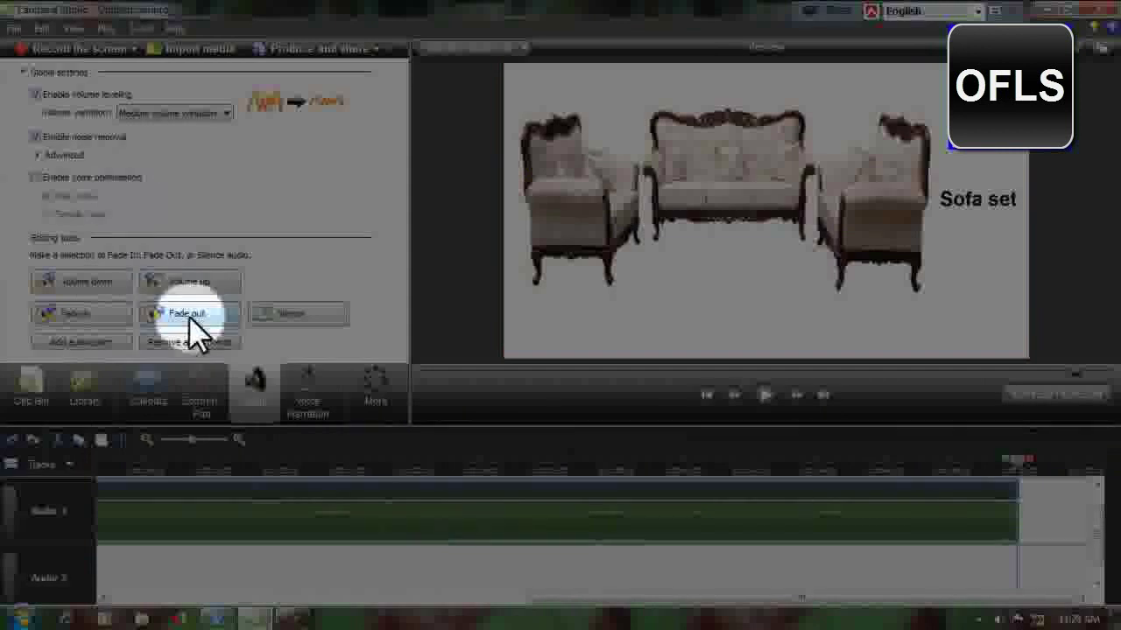
pyautogui.click(185, 312)
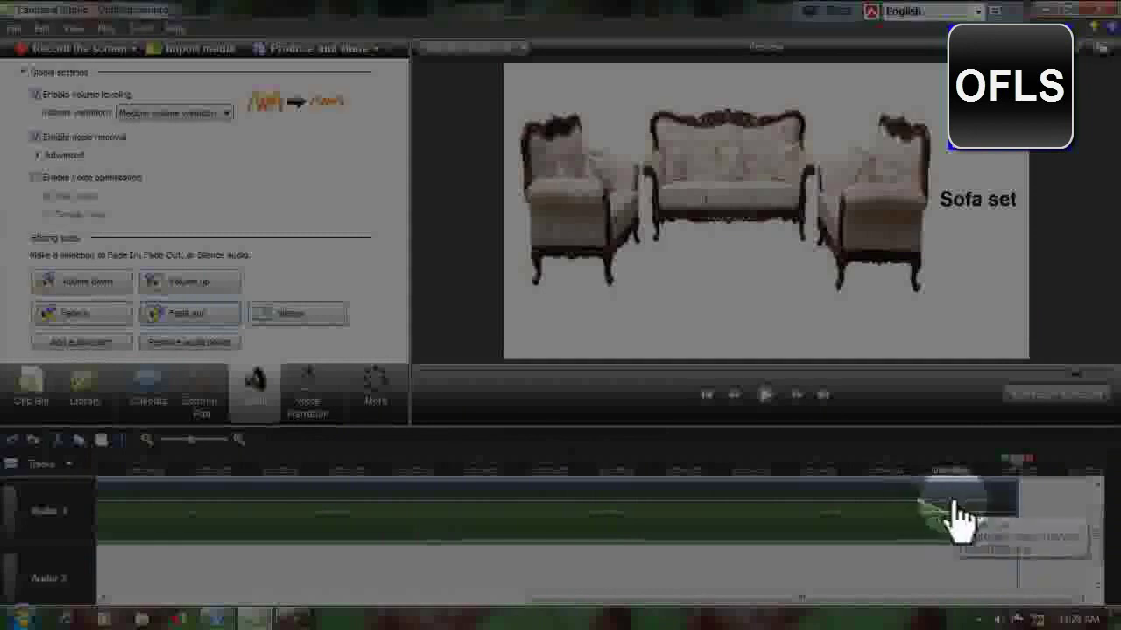
pyautogui.moveTo(935, 529); pyautogui.dragTo(931, 545)
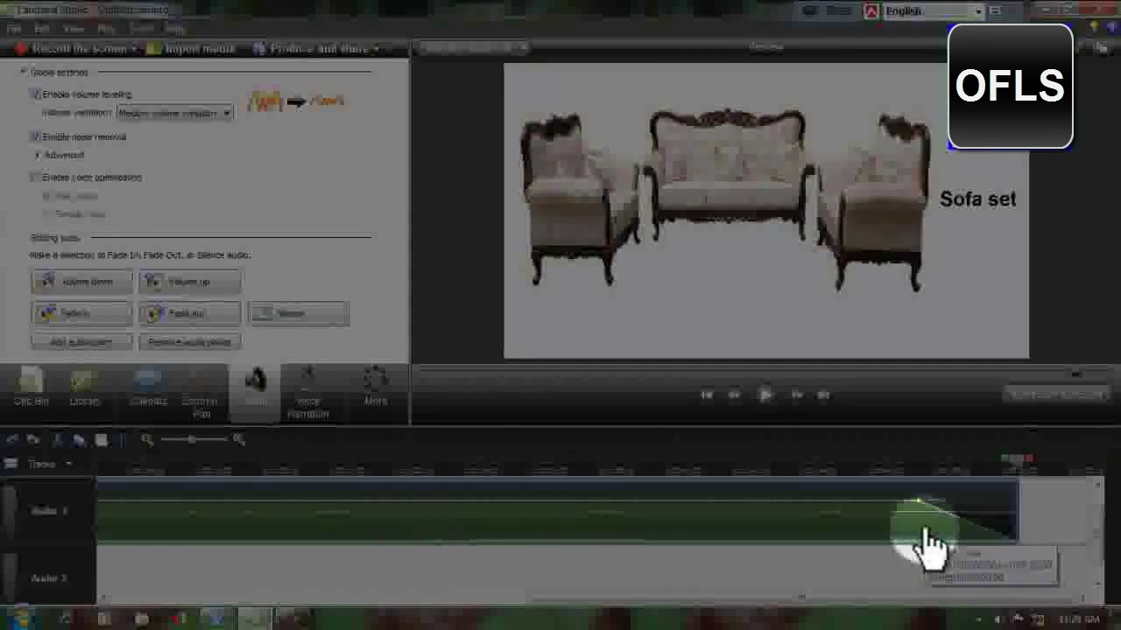
pyautogui.moveTo(913, 520); pyautogui.dragTo(921, 506)
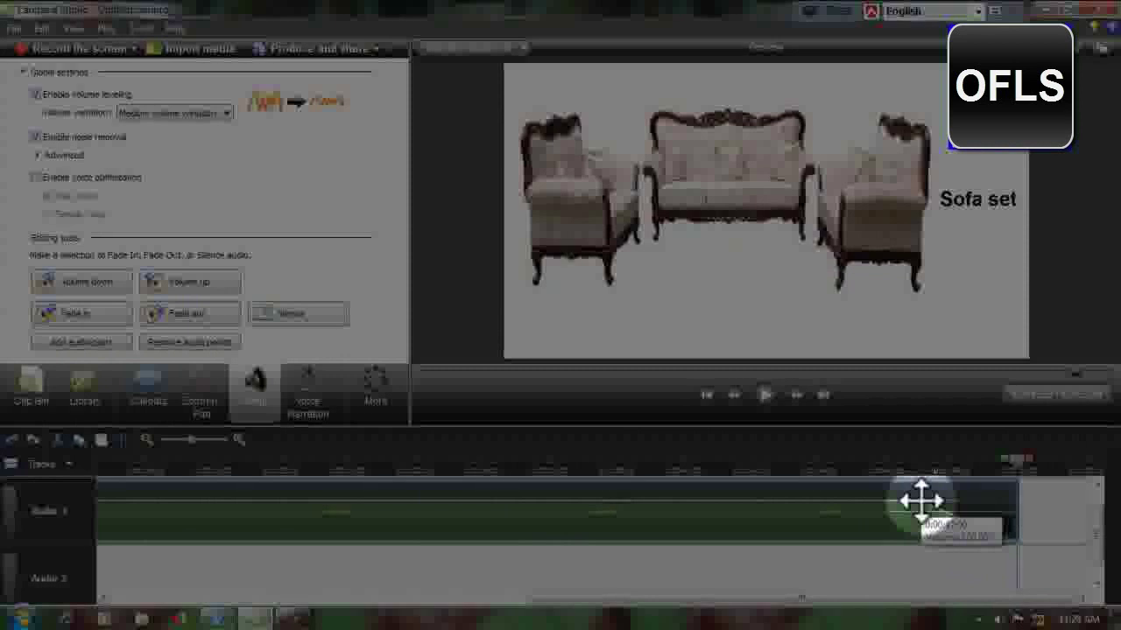
pyautogui.moveTo(921, 500); pyautogui.dragTo(873, 502)
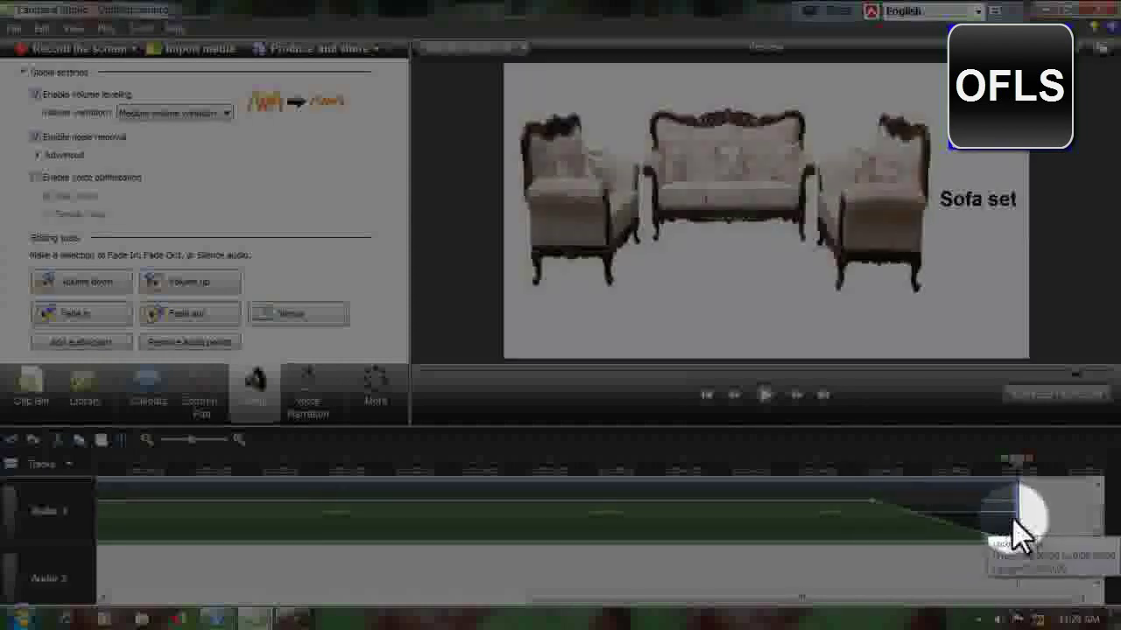
# - Return the playhead to the start of the timeline and play the slideshow to check the narration's fade-in and fade-out
pyautogui.moveTo(1021, 470); pyautogui.dragTo(273, 534)
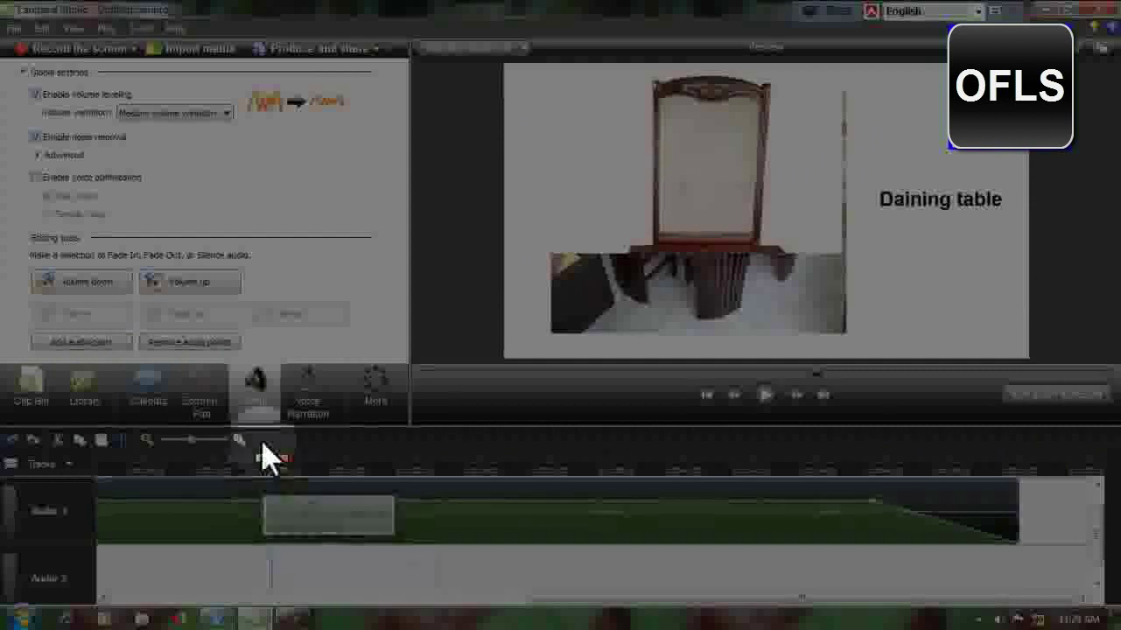
pyautogui.moveTo(273, 475); pyautogui.dragTo(30, 500)
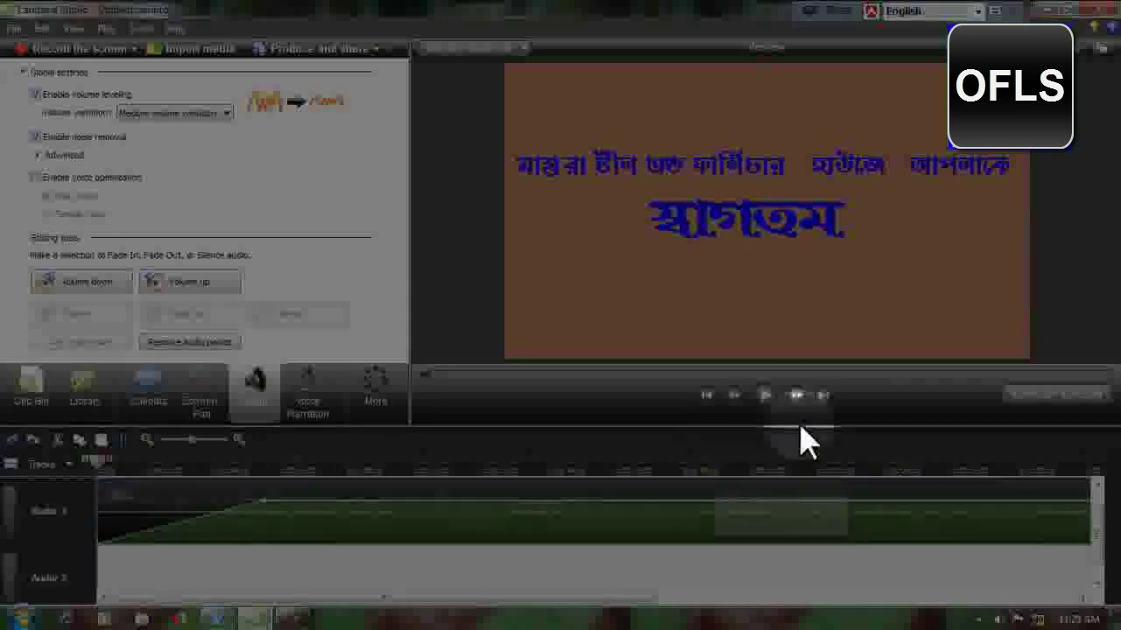
pyautogui.click(764, 394)
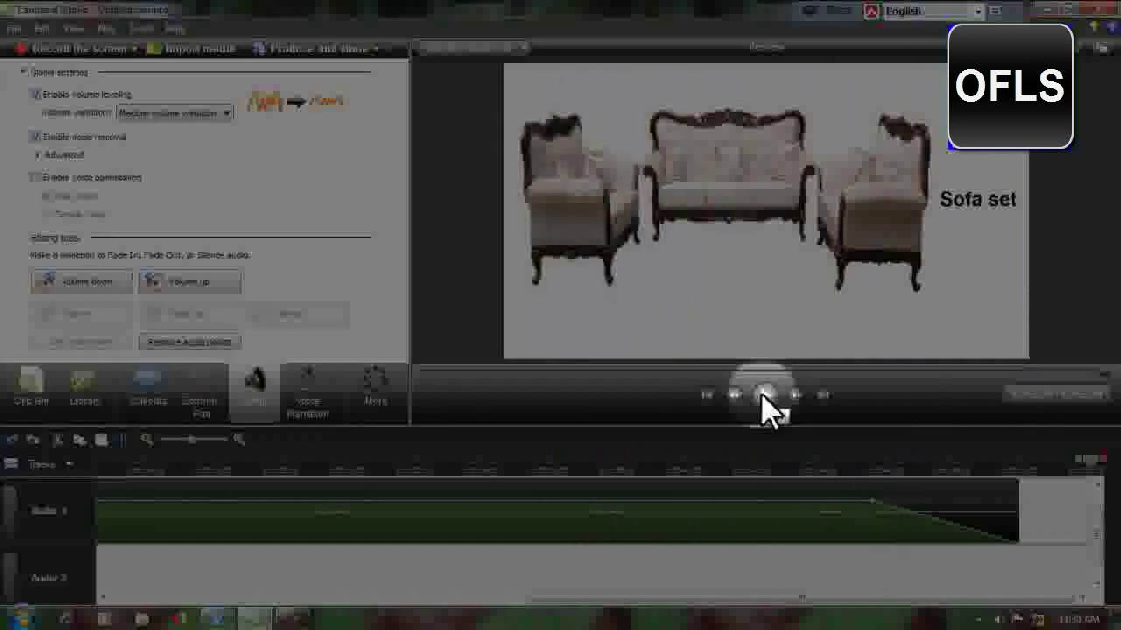
pyautogui.click(525, 536)
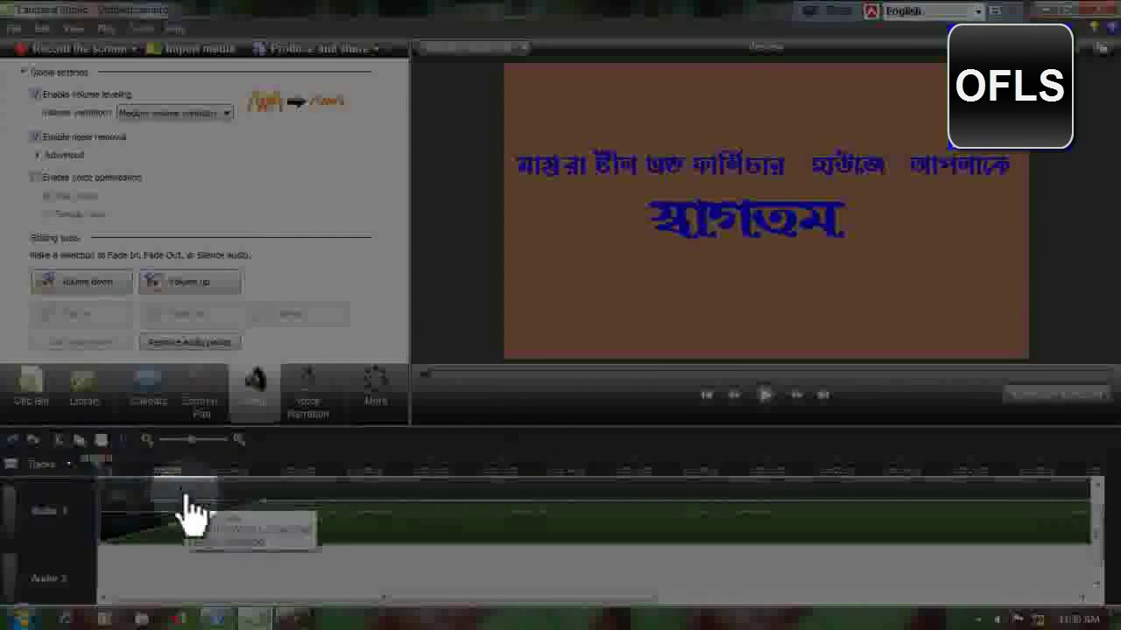
pyautogui.moveTo(140, 499); pyautogui.dragTo(341, 551)
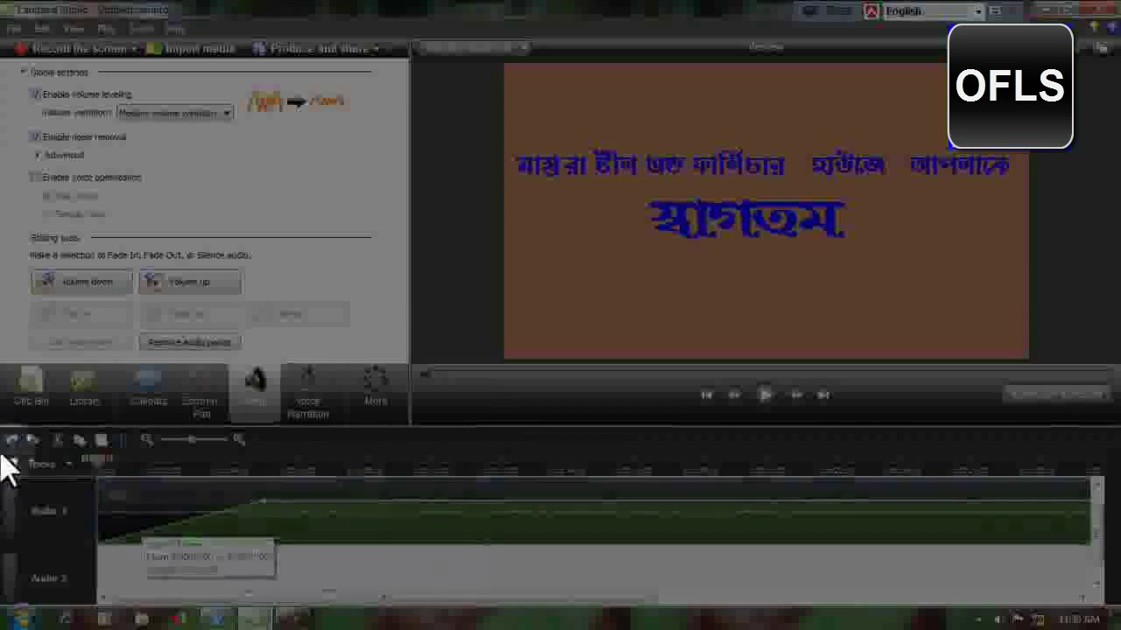
# - Preview the Come And Play, Kick It Back, Letter Of Intent, Mystique and River Flow tracks from the library's Audio folder
pyautogui.click(88, 401)
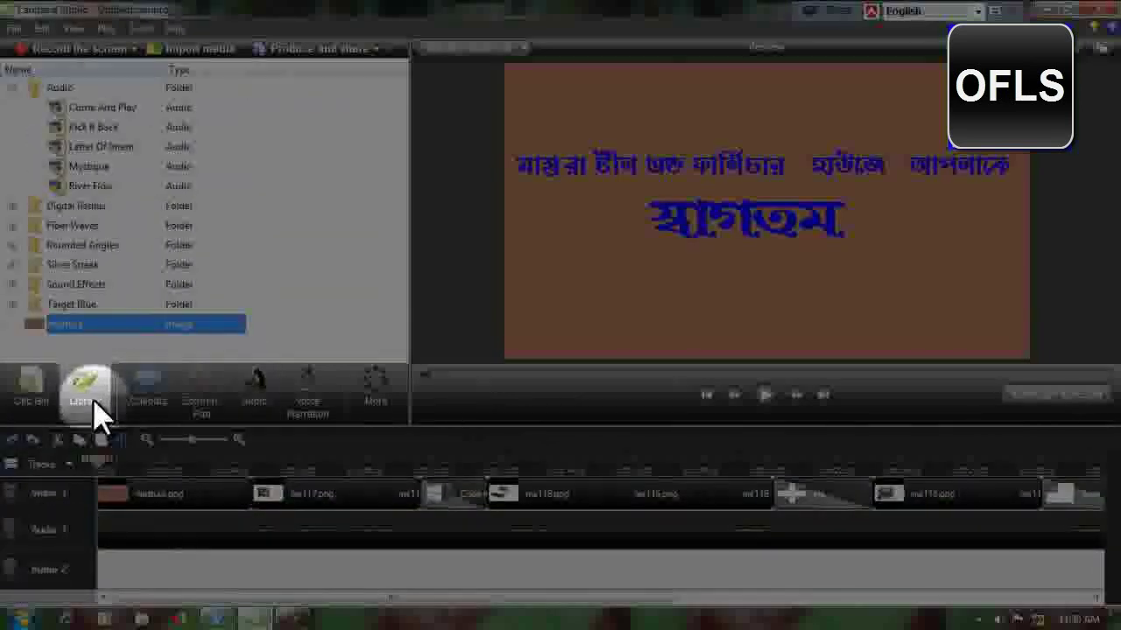
pyautogui.click(87, 118)
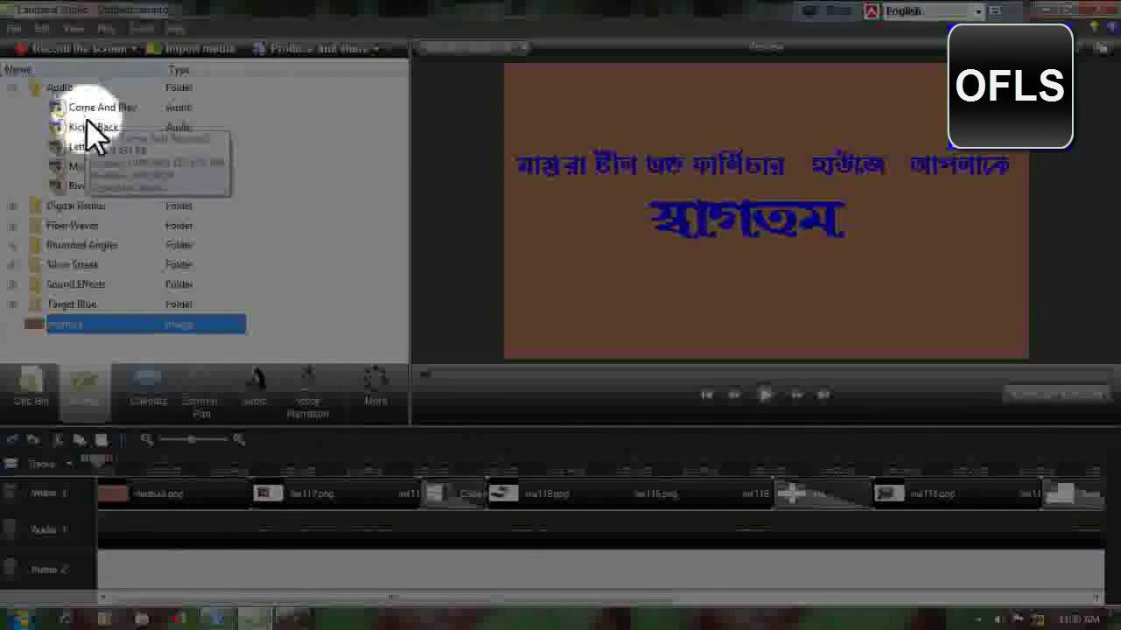
pyautogui.click(13, 88)
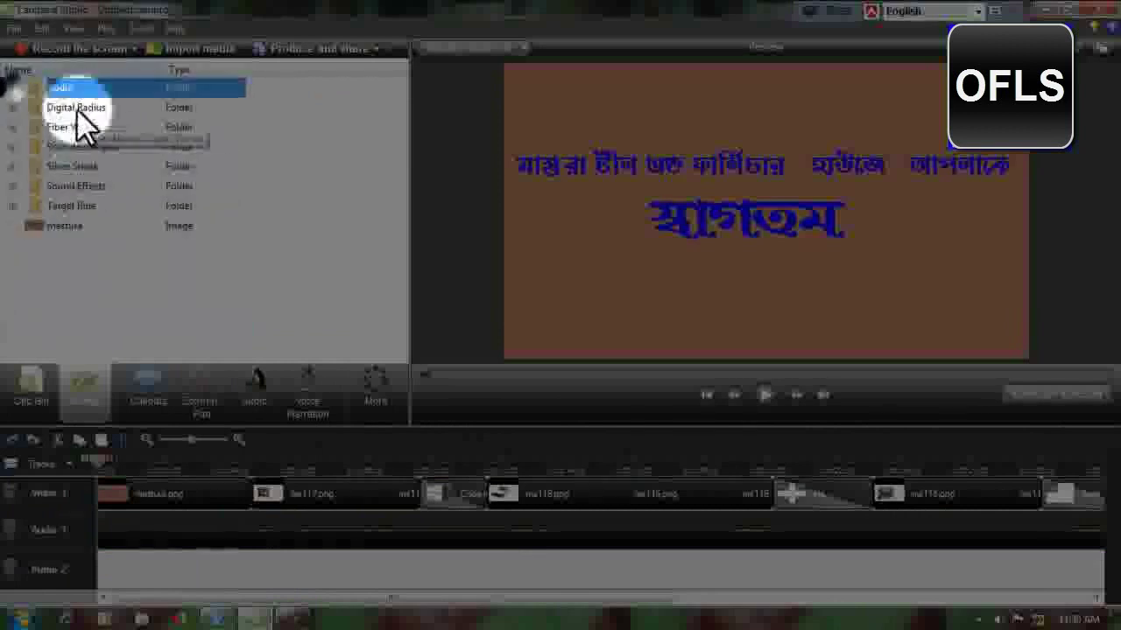
pyautogui.click(13, 88)
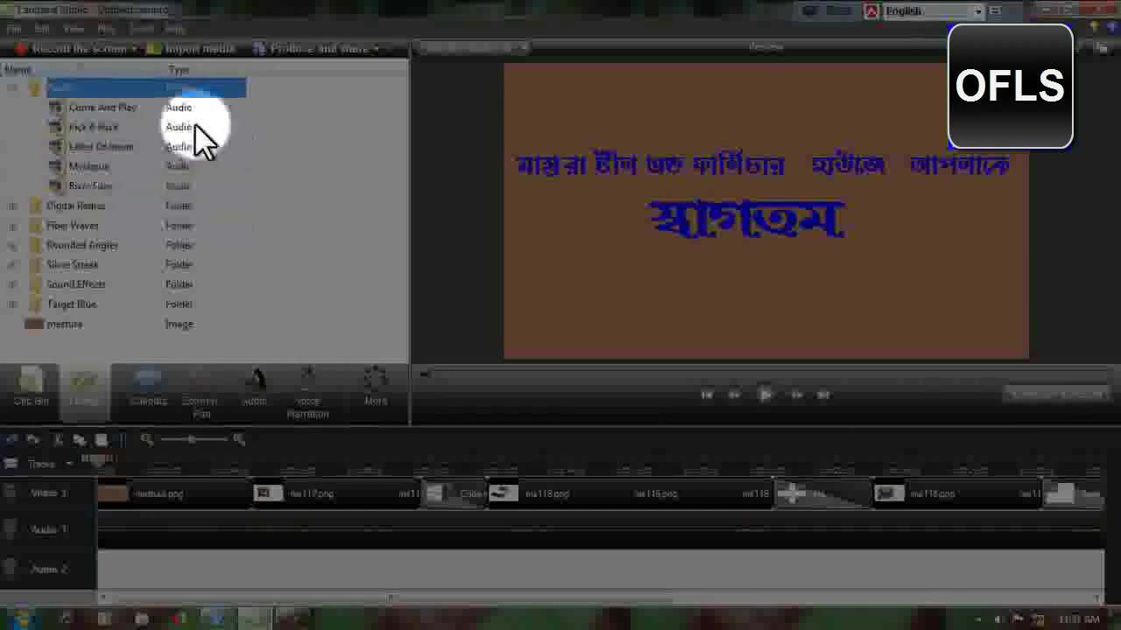
pyautogui.click(112, 105)
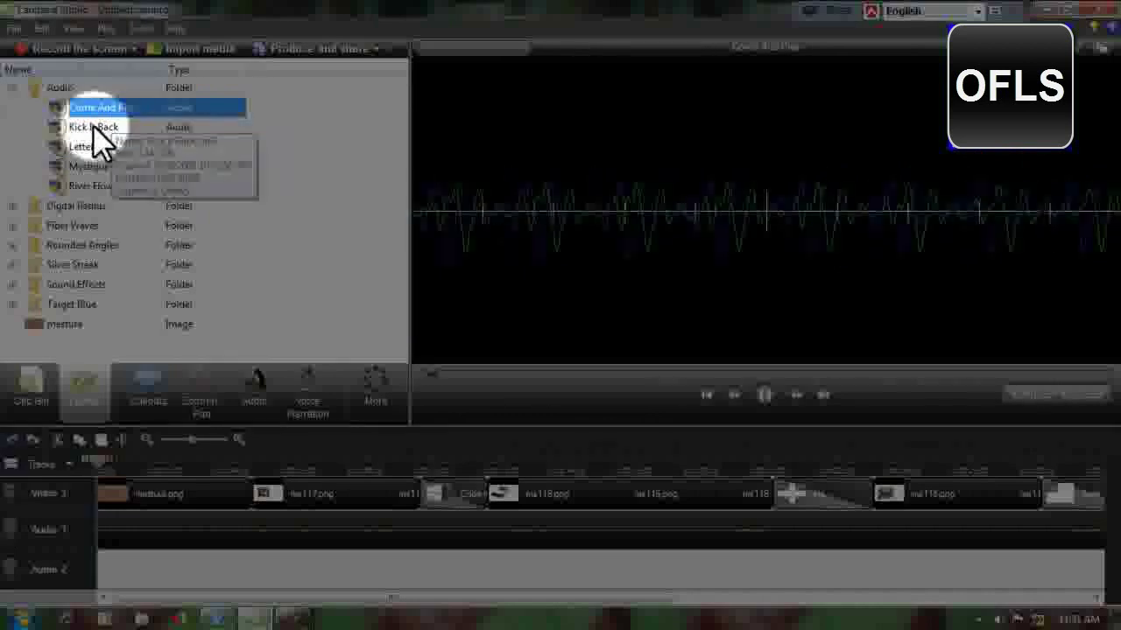
pyautogui.click(92, 127)
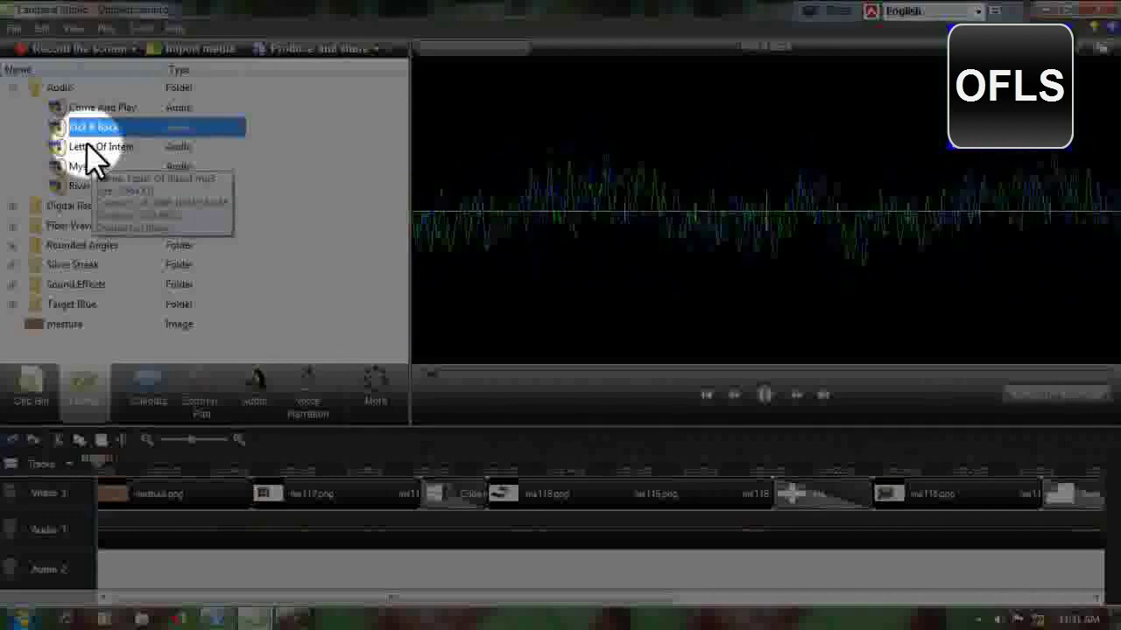
pyautogui.click(88, 146)
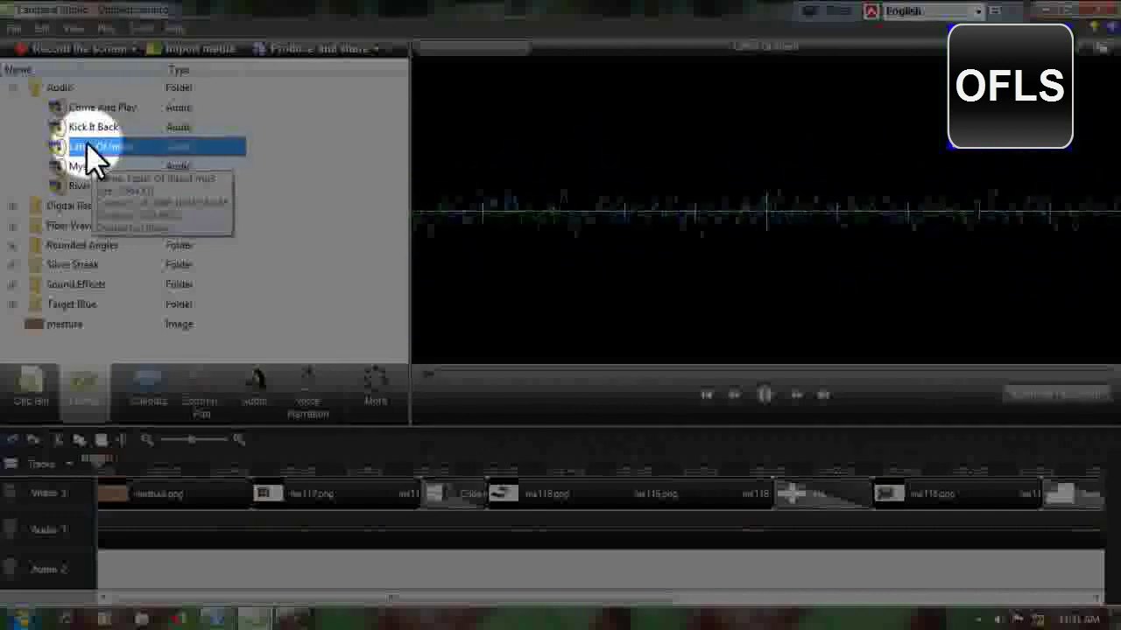
pyautogui.click(85, 167)
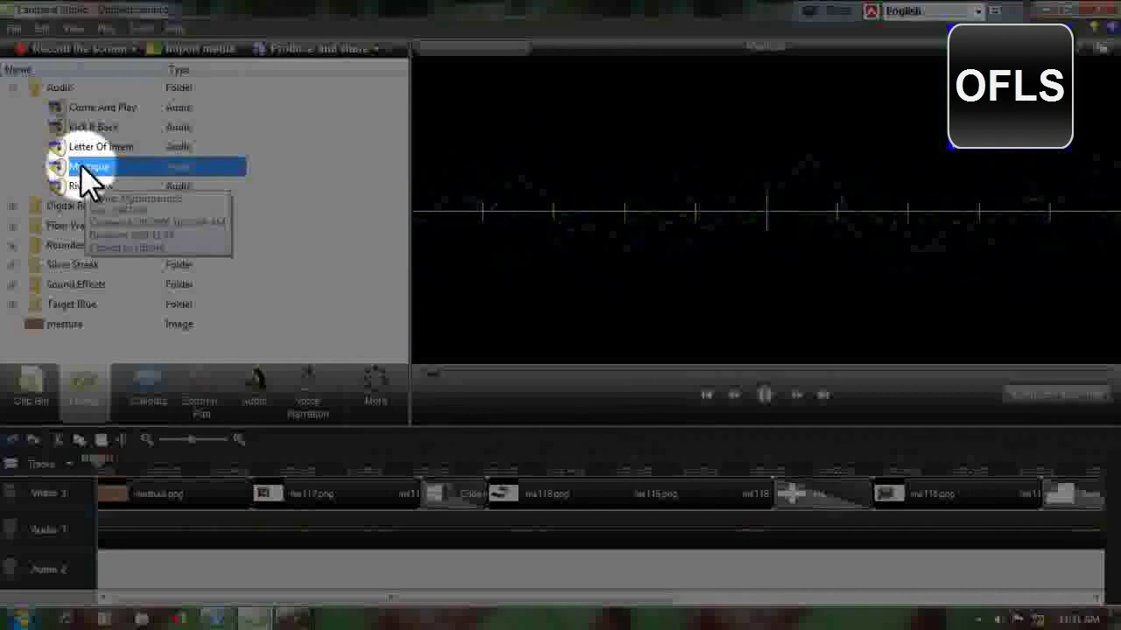
pyautogui.click(85, 186)
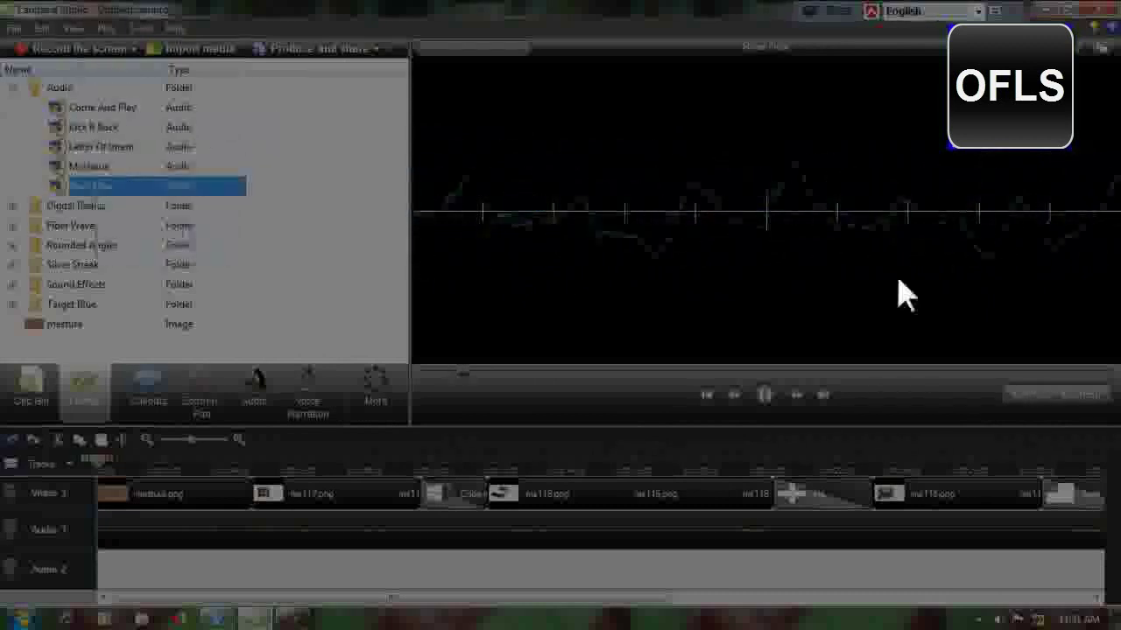
pyautogui.click(766, 395)
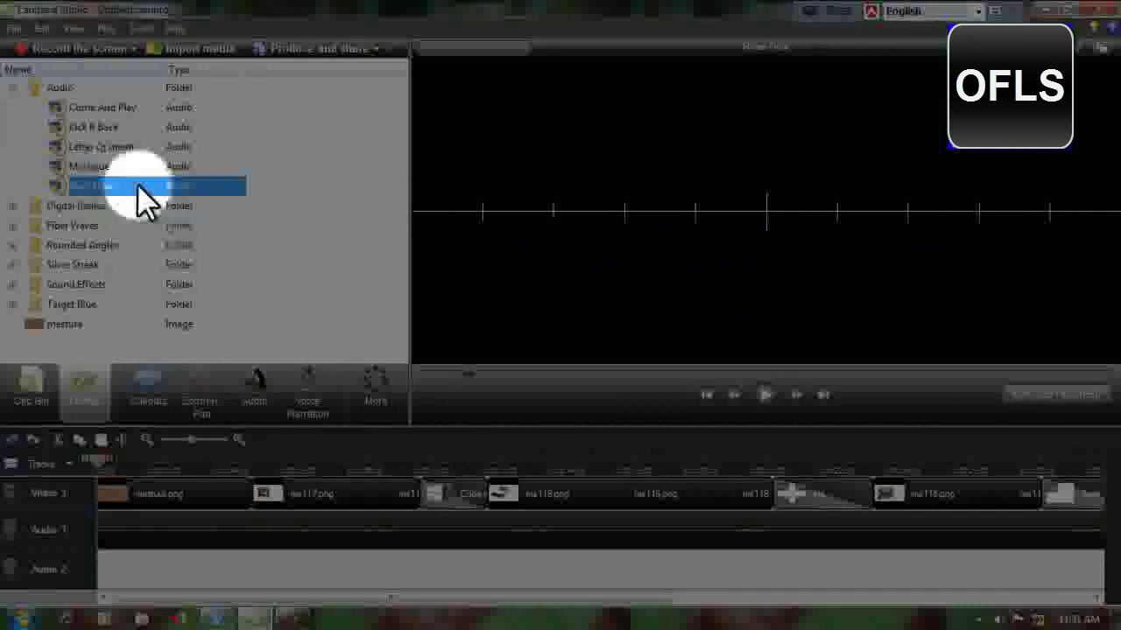
# - Add the Kick It Back music track from the library to the timeline
pyautogui.rightClick(87, 127)
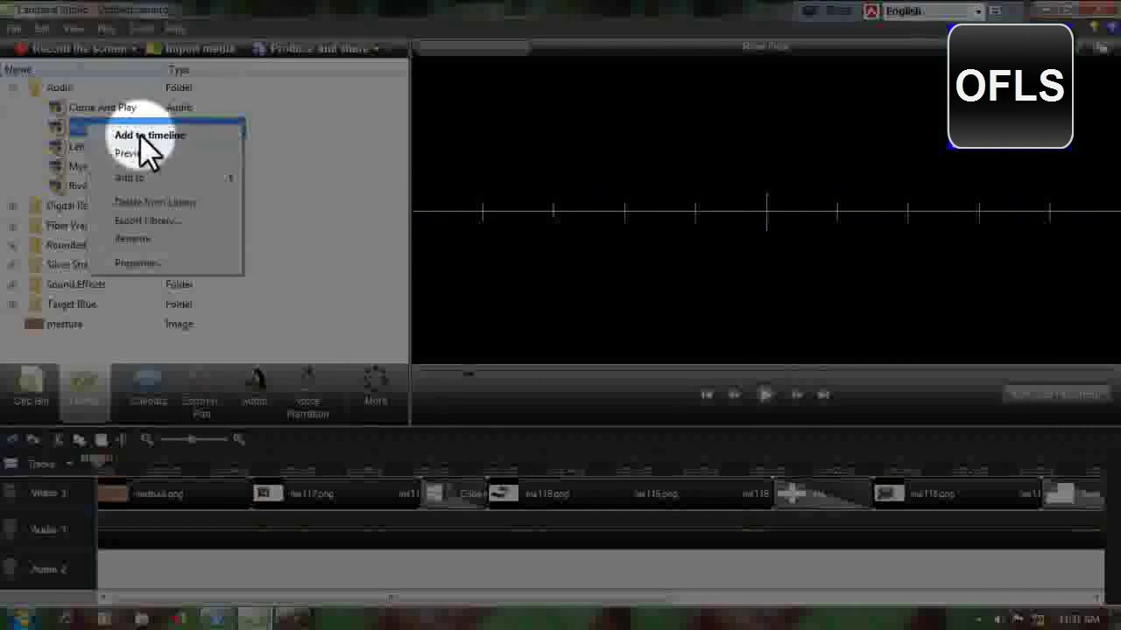
pyautogui.click(140, 135)
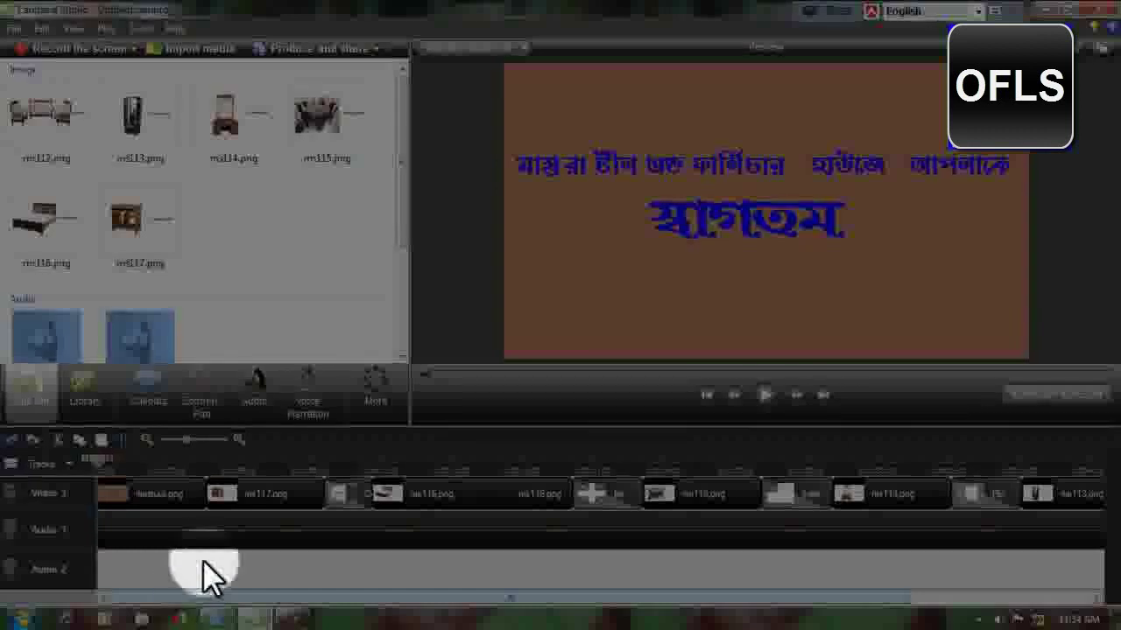
# - Reopen the media library and expand its Audio folder to list the music tracks
pyautogui.click(101, 398)
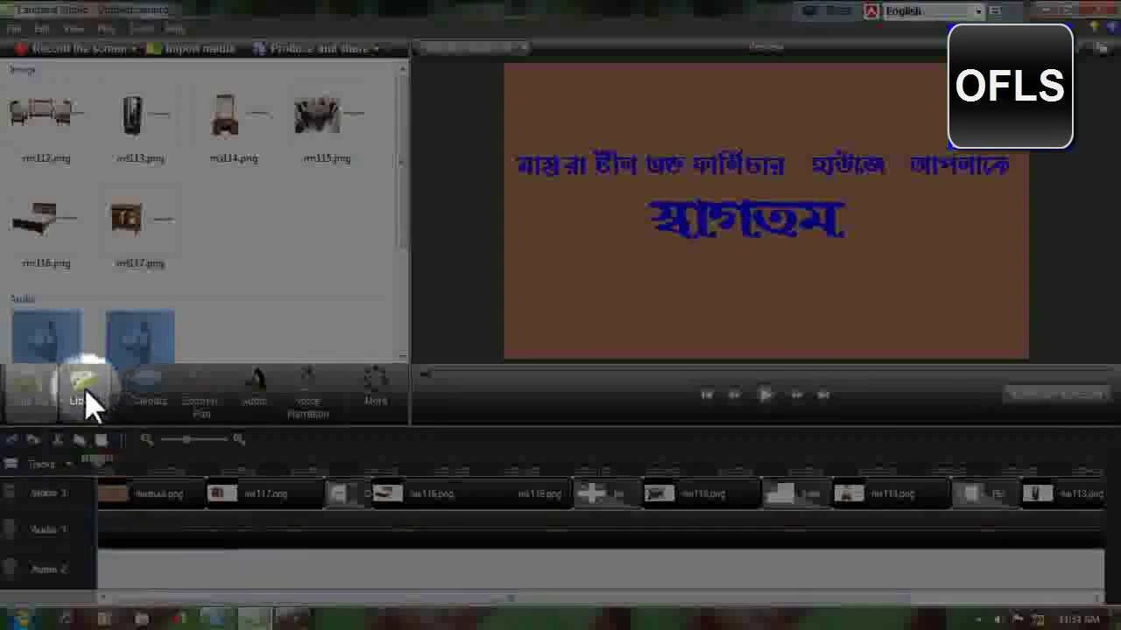
pyautogui.click(82, 398)
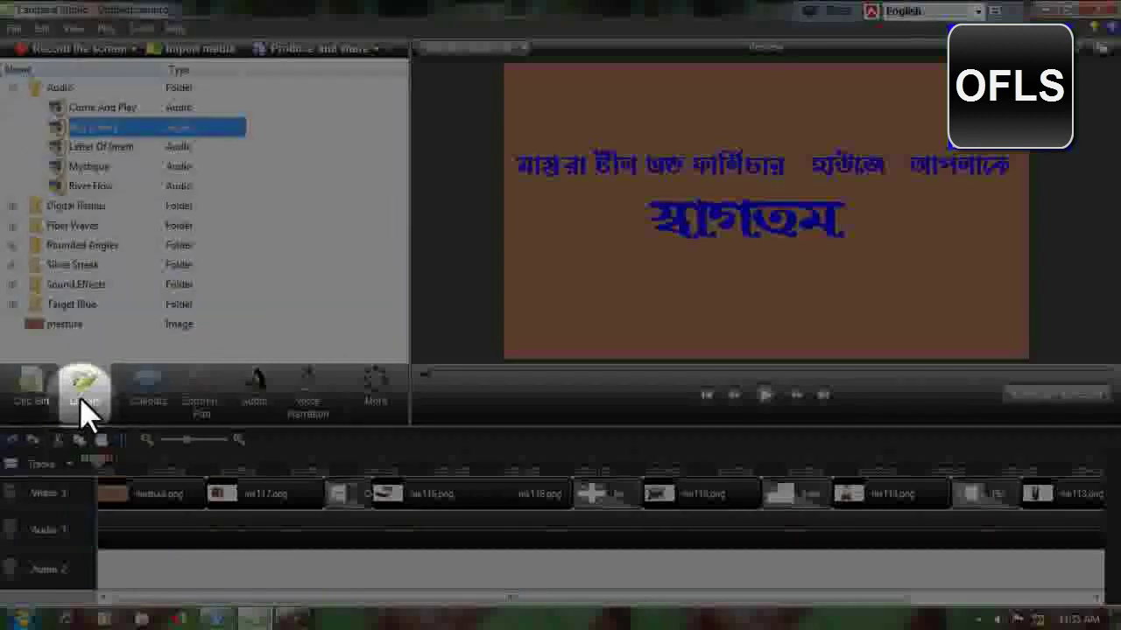
pyautogui.click(12, 88)
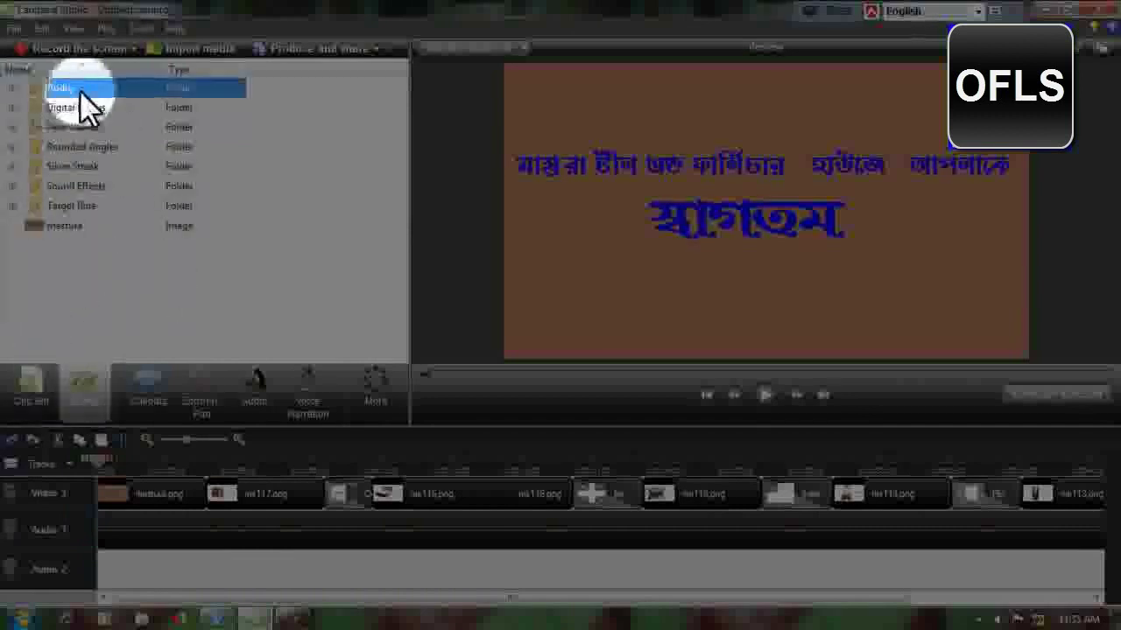
pyautogui.click(13, 87)
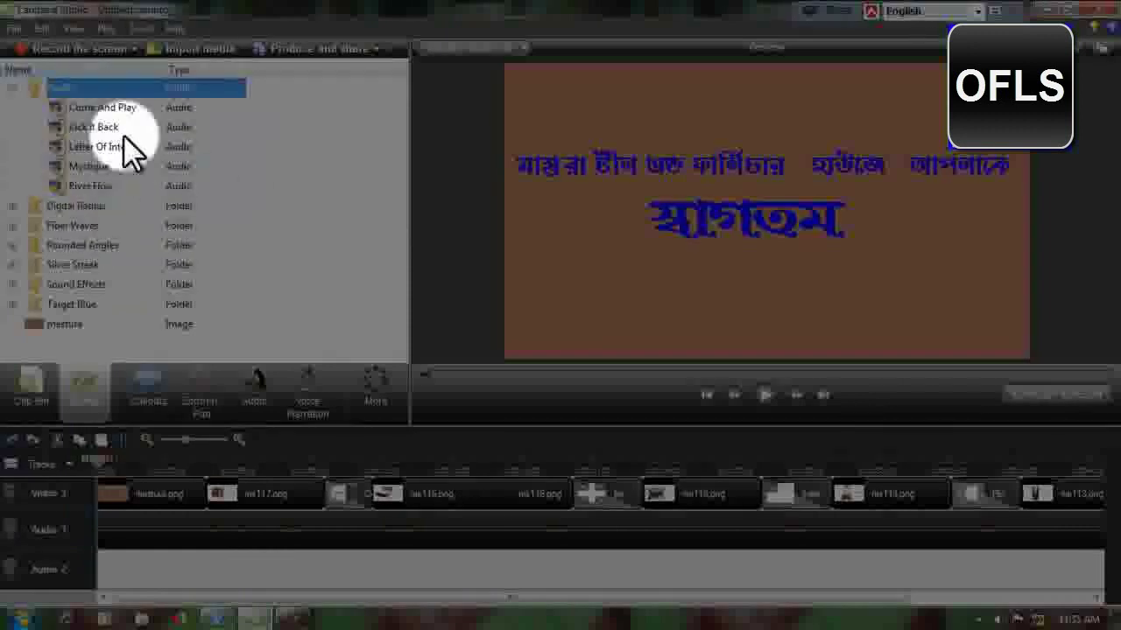
# - Audition the five library music tracks from Come And Play to River Flow, replay Kick It Back and Come And Play, and stop playback
pyautogui.click(88, 109)
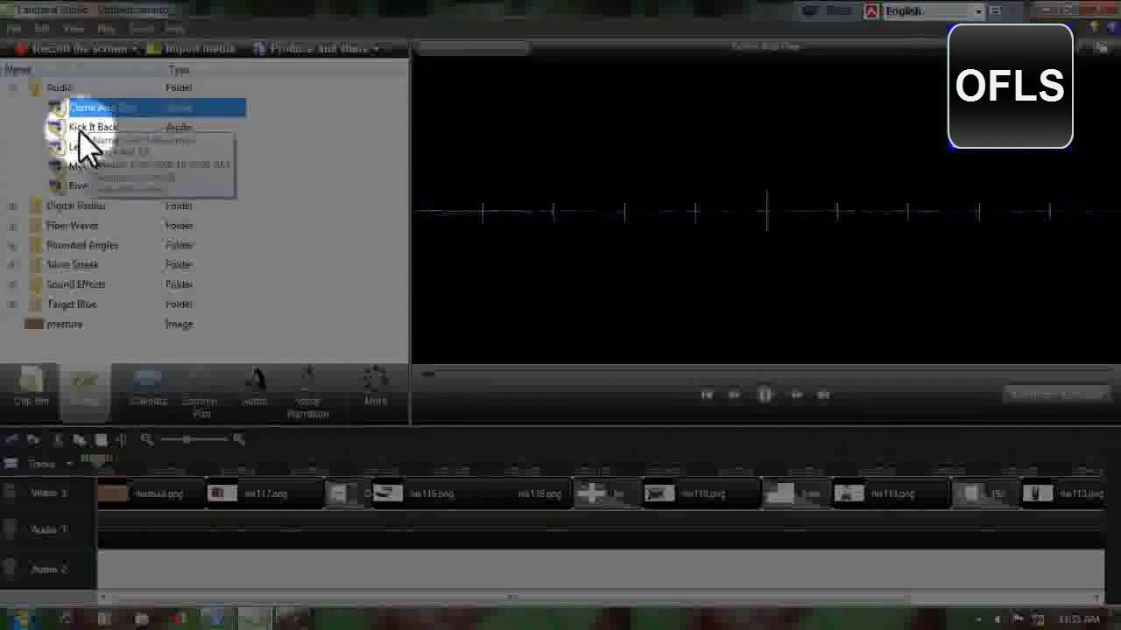
pyautogui.click(74, 127)
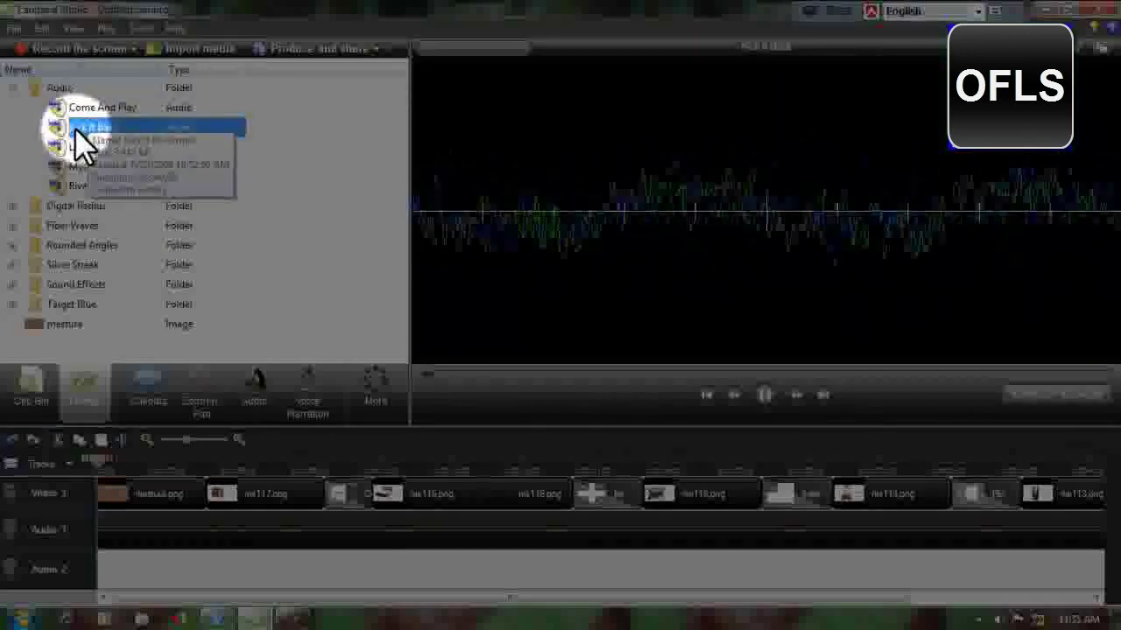
pyautogui.click(78, 145)
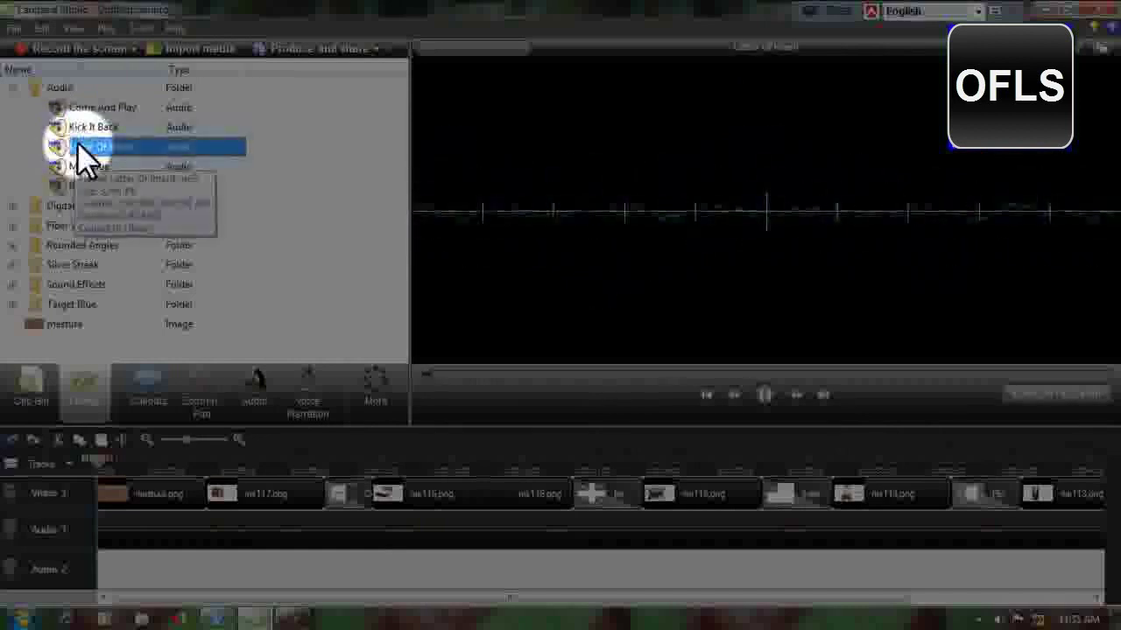
pyautogui.click(79, 166)
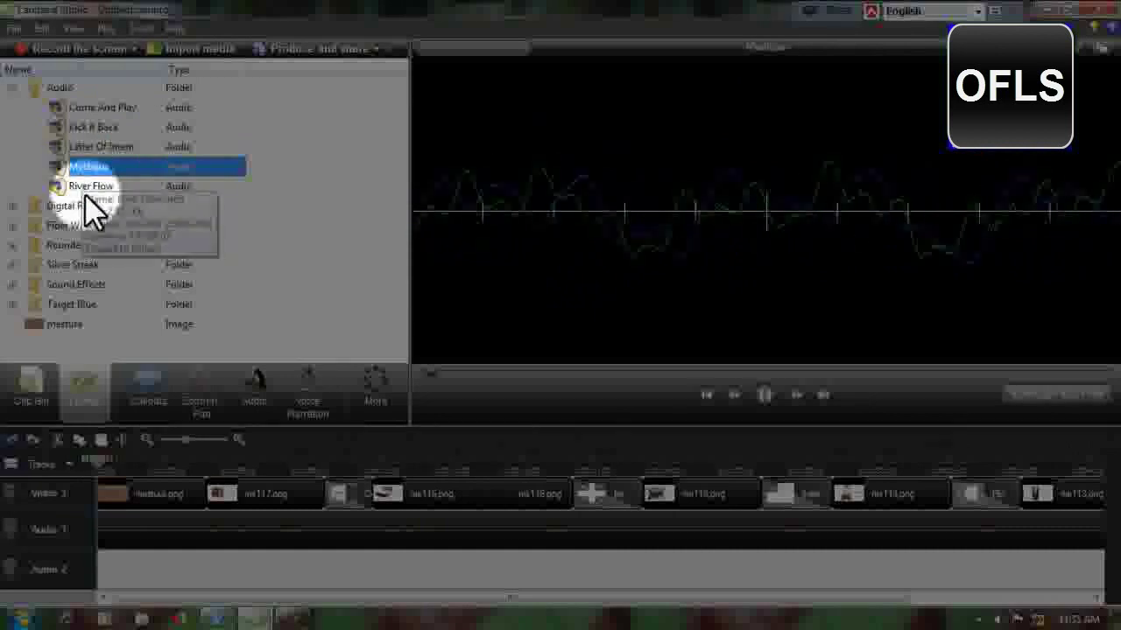
pyautogui.click(79, 185)
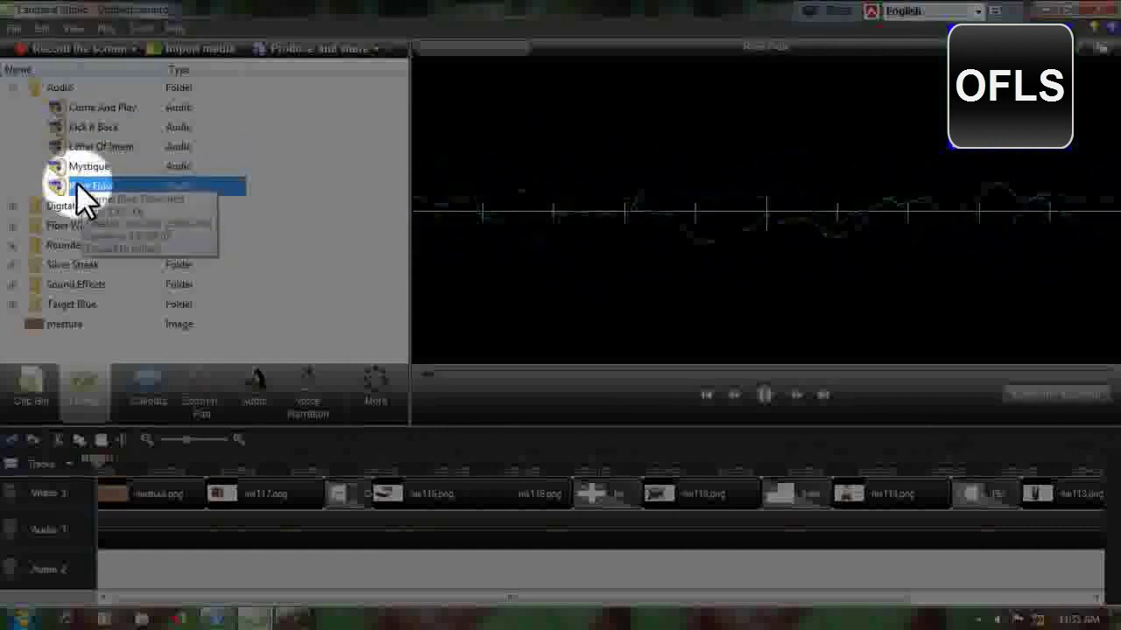
pyautogui.click(80, 127)
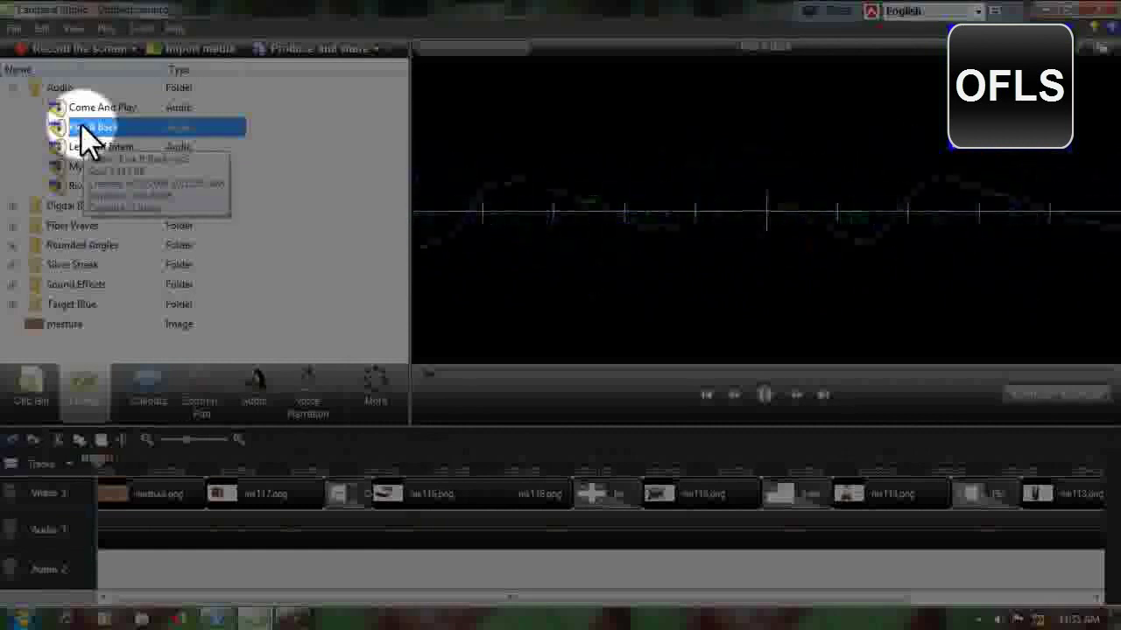
pyautogui.click(91, 108)
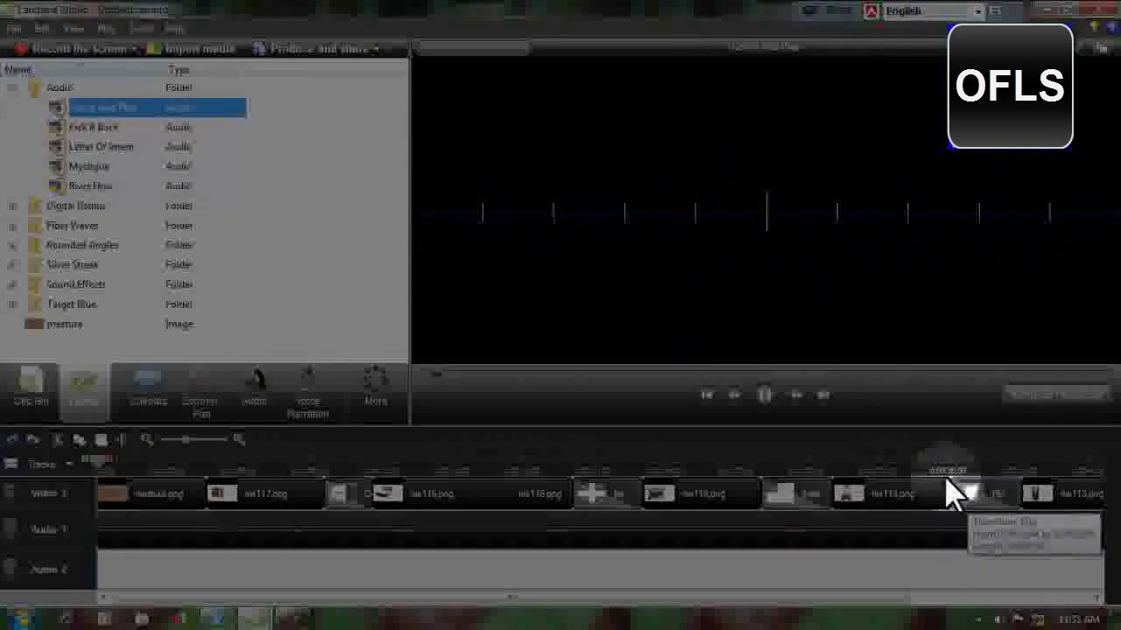
pyautogui.click(765, 401)
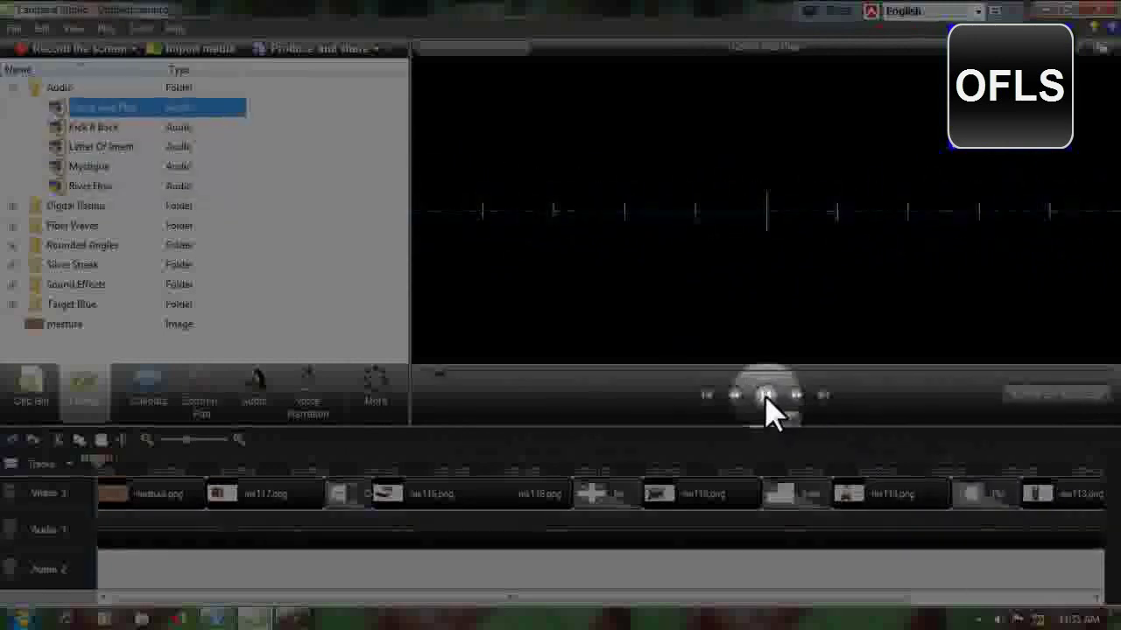
# - Add the Come And Play music track to the timeline and move the clip to the very start of Audio 2
pyautogui.rightClick(106, 106)
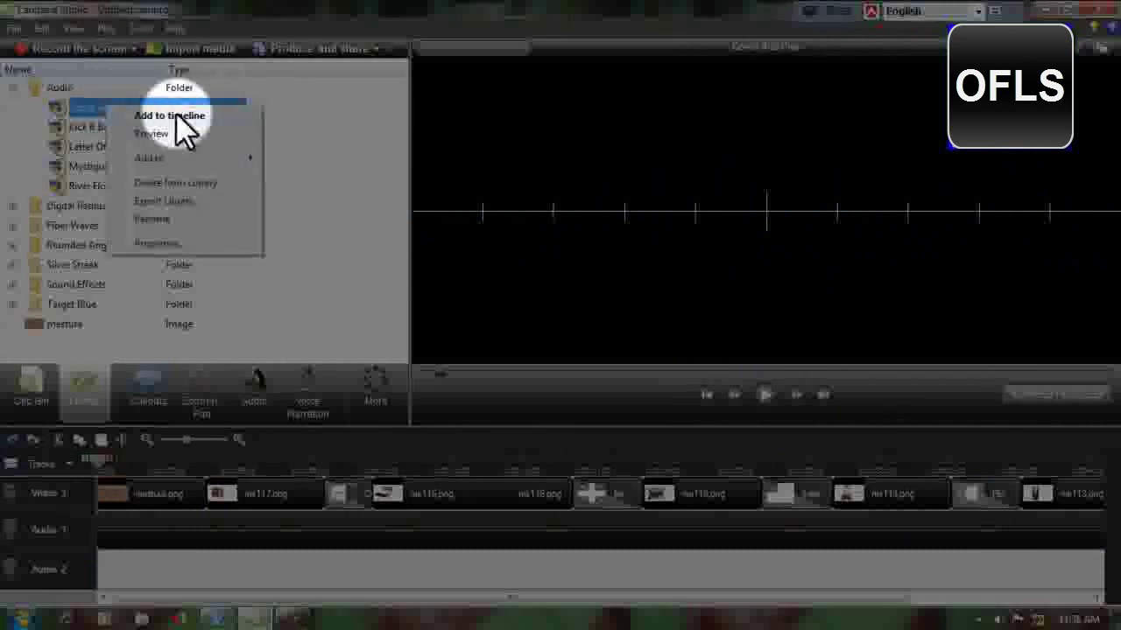
pyautogui.click(175, 116)
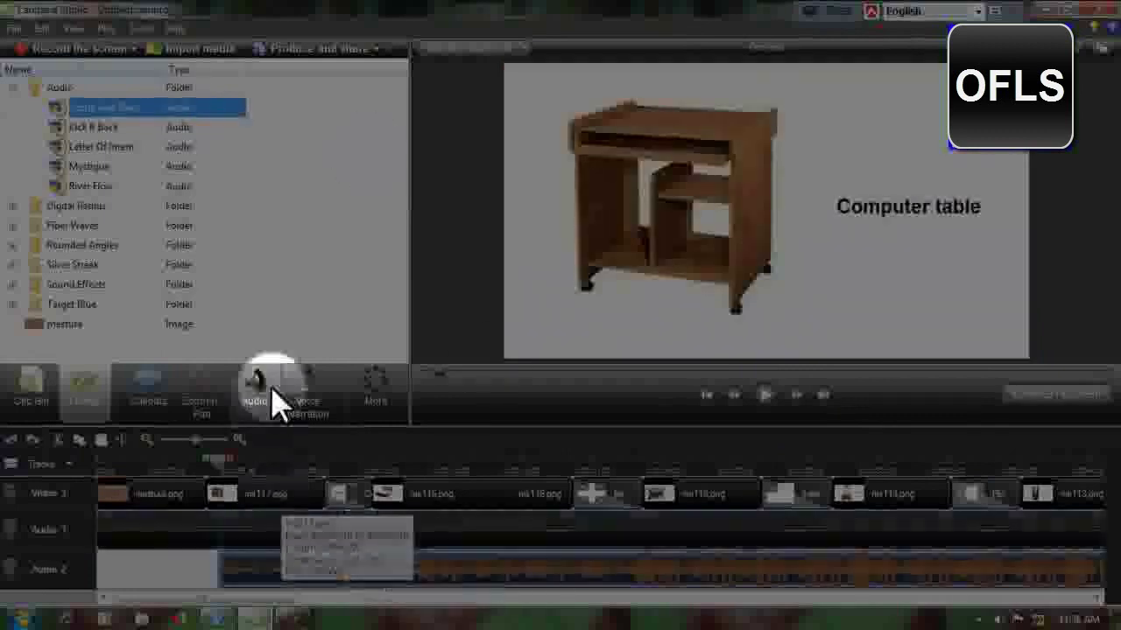
pyautogui.moveTo(226, 464); pyautogui.dragTo(82, 481)
pyautogui.moveTo(531, 581); pyautogui.dragTo(371, 580)
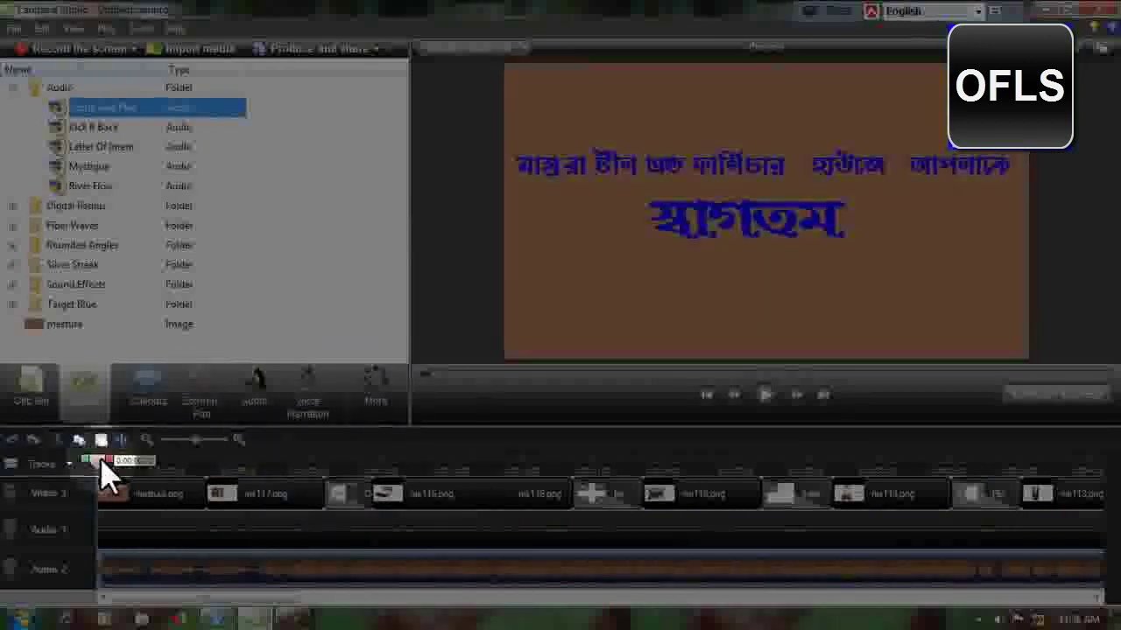
# - Play the opening of the slideshow to hear the background music with the narration, and return the playhead to the start
pyautogui.moveTo(100, 468); pyautogui.dragTo(386, 481)
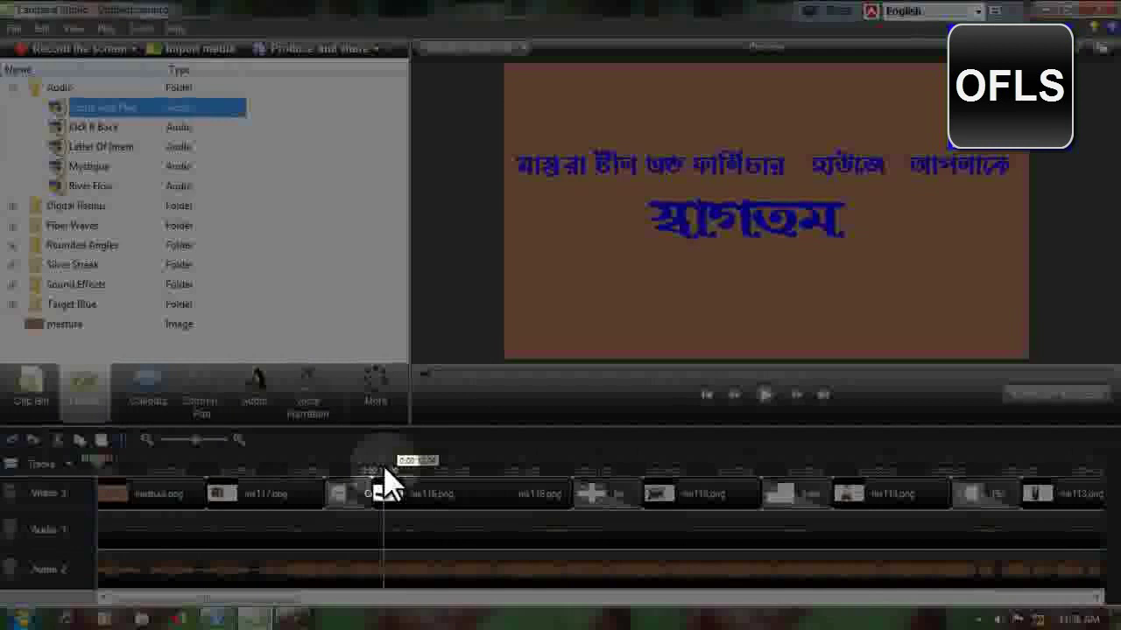
pyautogui.click(766, 394)
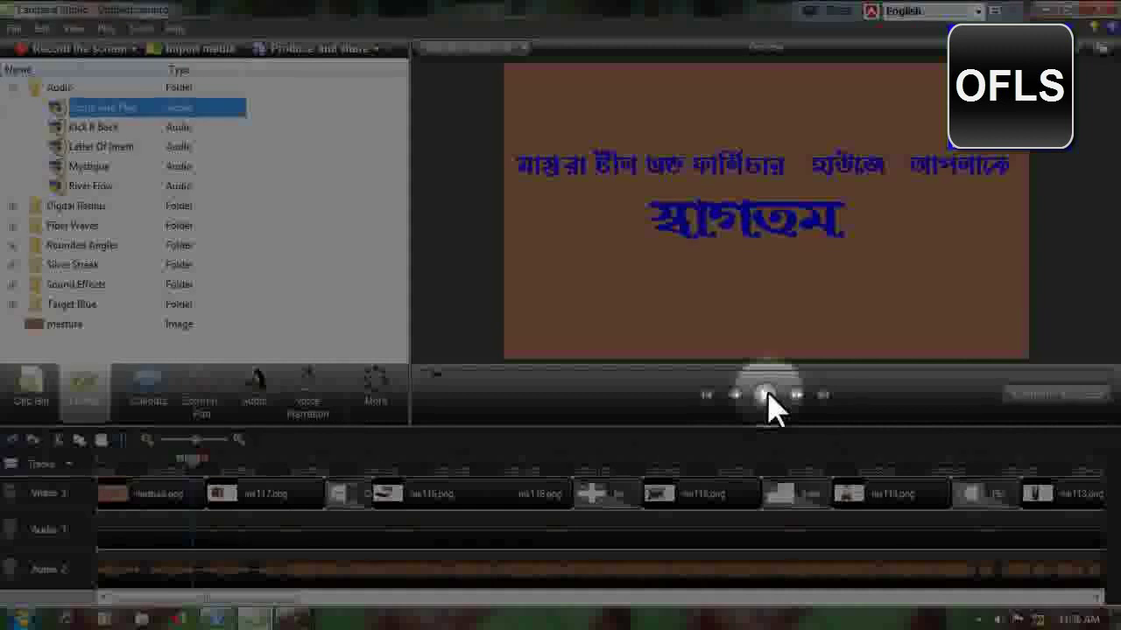
pyautogui.click(96, 457)
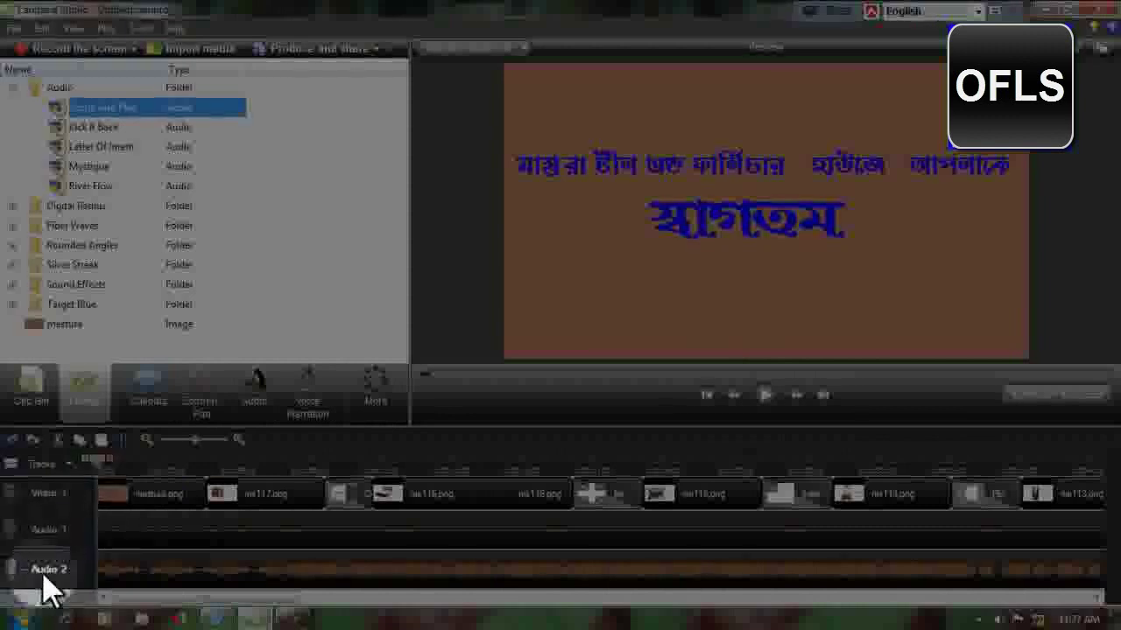
# - Select the music clip on the Audio 2 track and open the audio editing settings
pyautogui.click(145, 567)
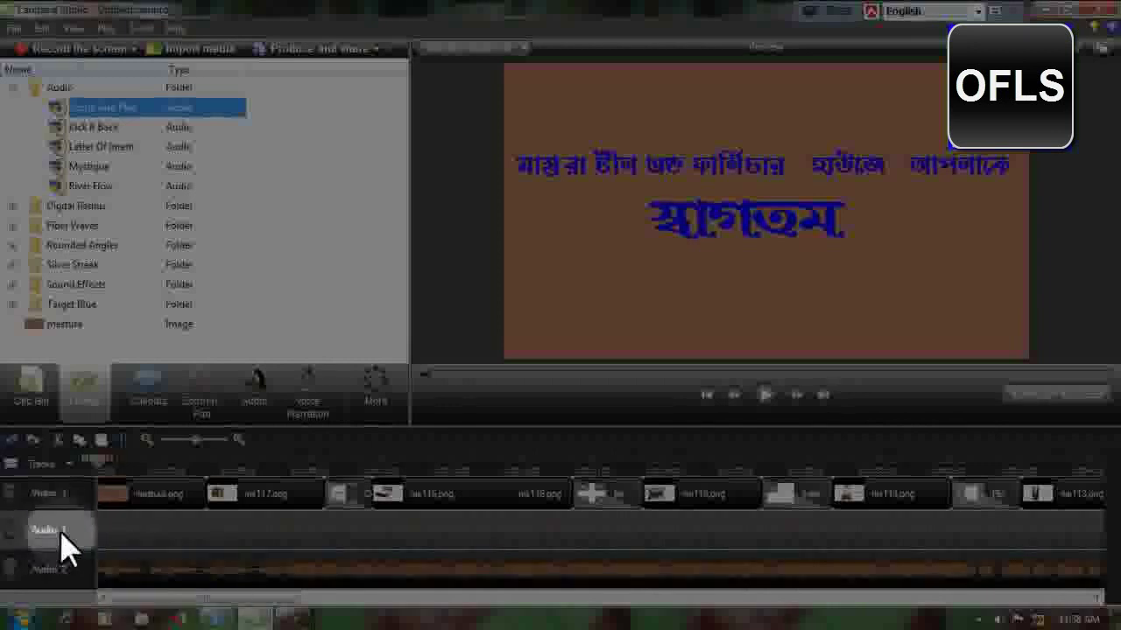
pyautogui.click(189, 583)
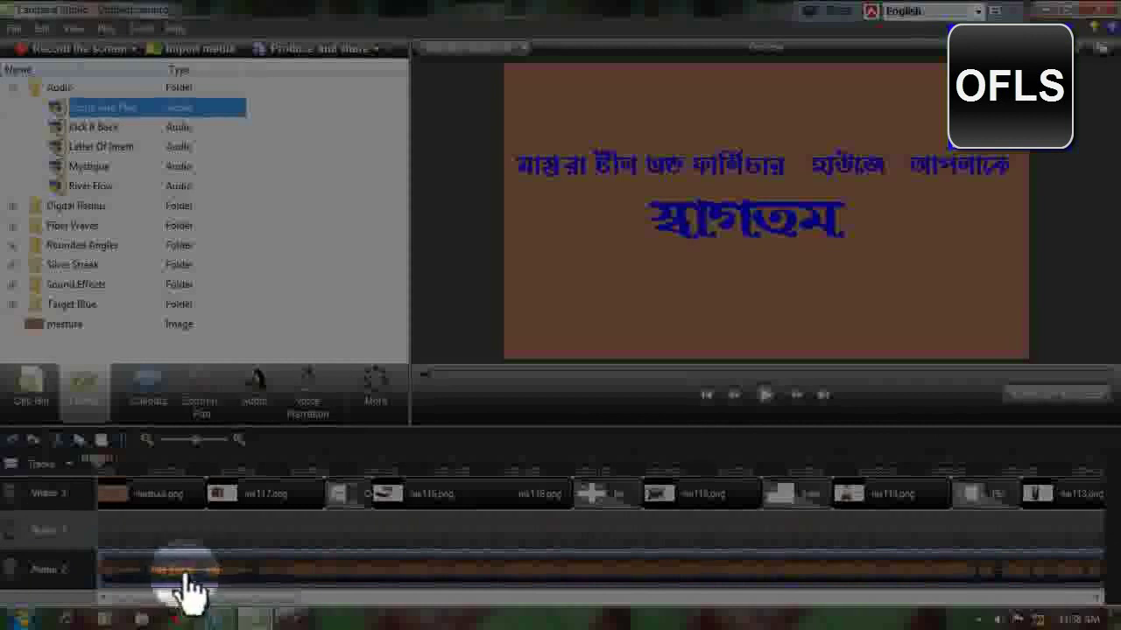
pyautogui.click(254, 393)
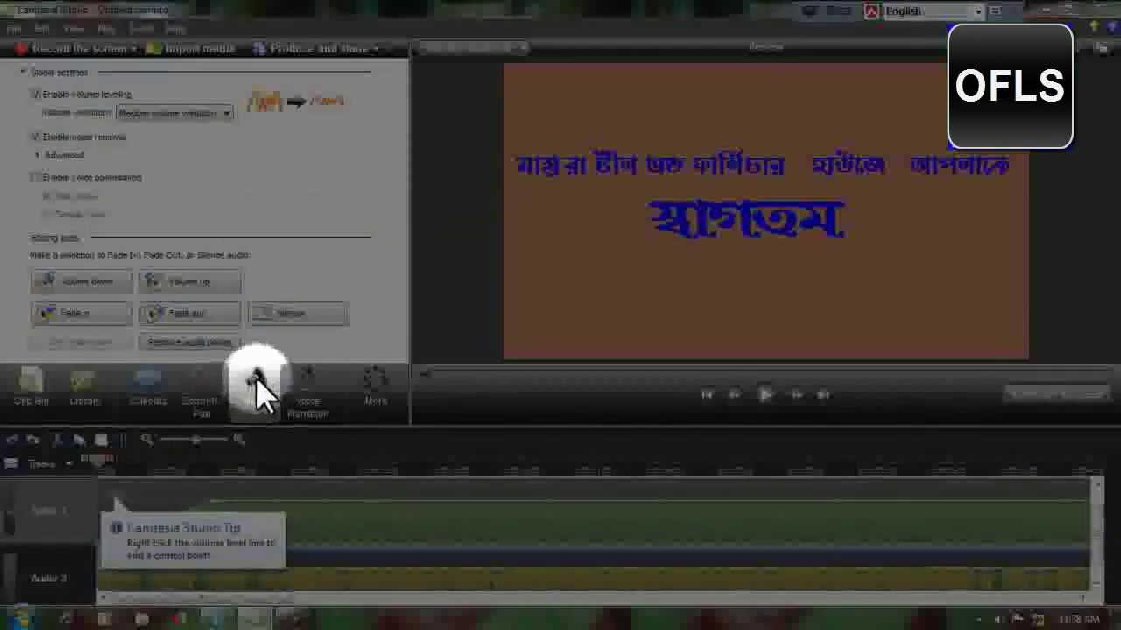
# - Try to adjust the volume of the Audio 2 music clip while volume leveling is enabled
pyautogui.click(85, 281)
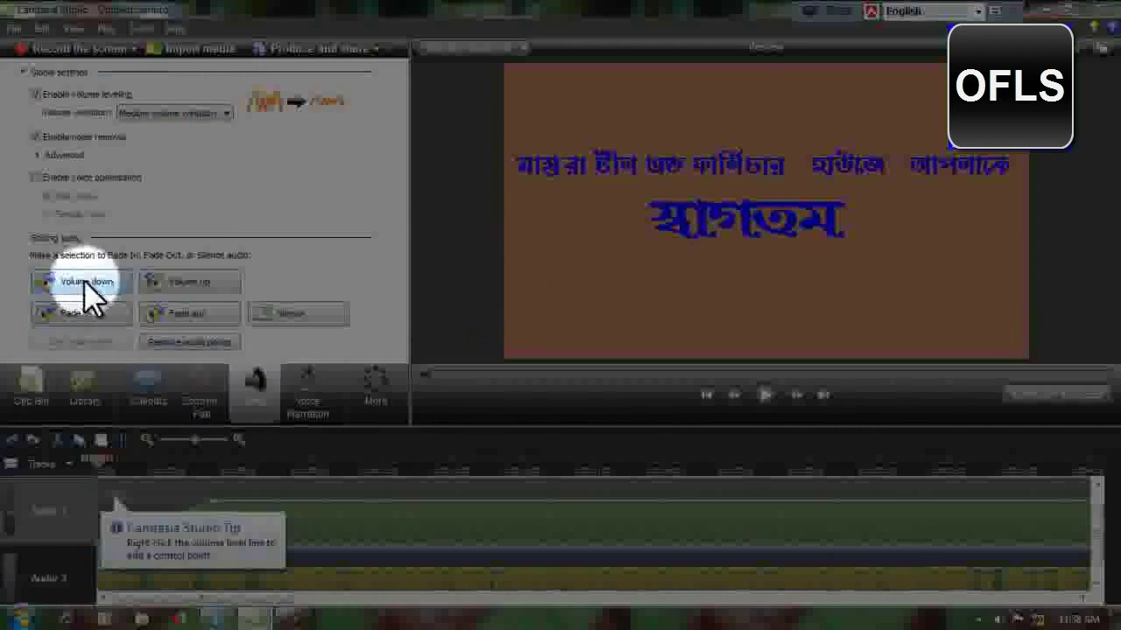
pyautogui.click(197, 282)
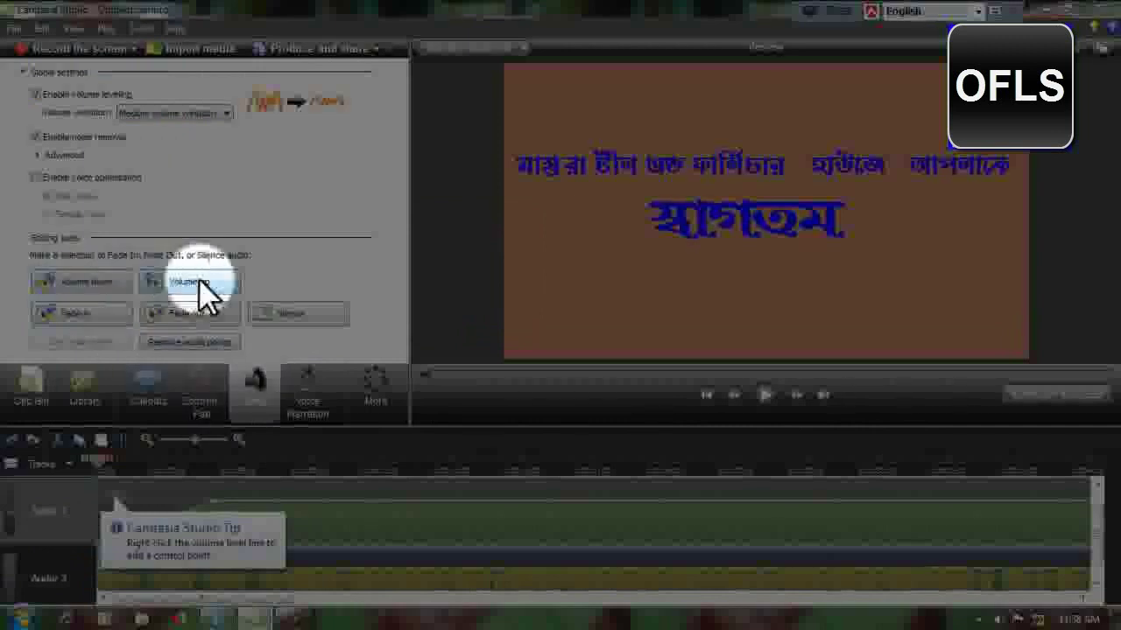
pyautogui.click(67, 279)
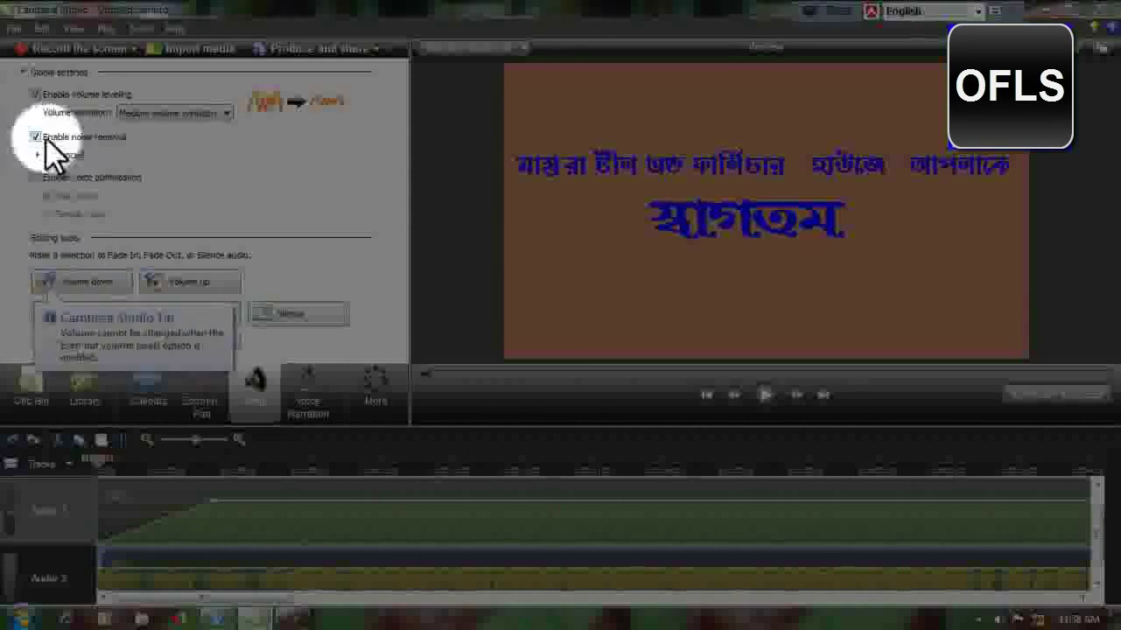
# - Disable volume leveling and noise removal for the timeline audio
pyautogui.click(36, 94)
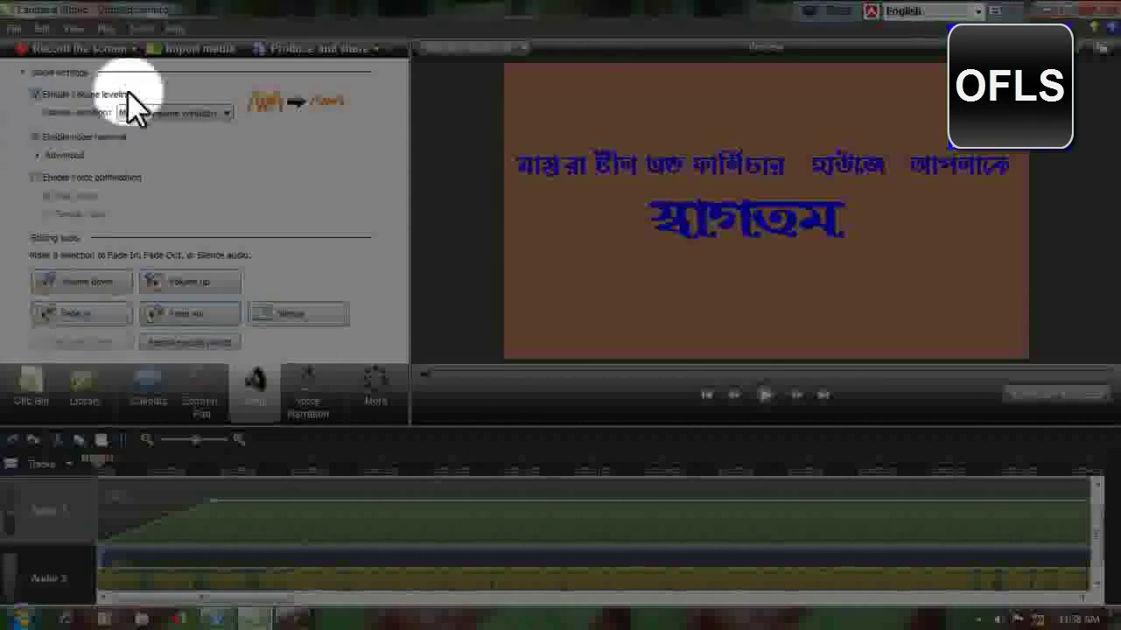
pyautogui.click(35, 95)
pyautogui.click(35, 137)
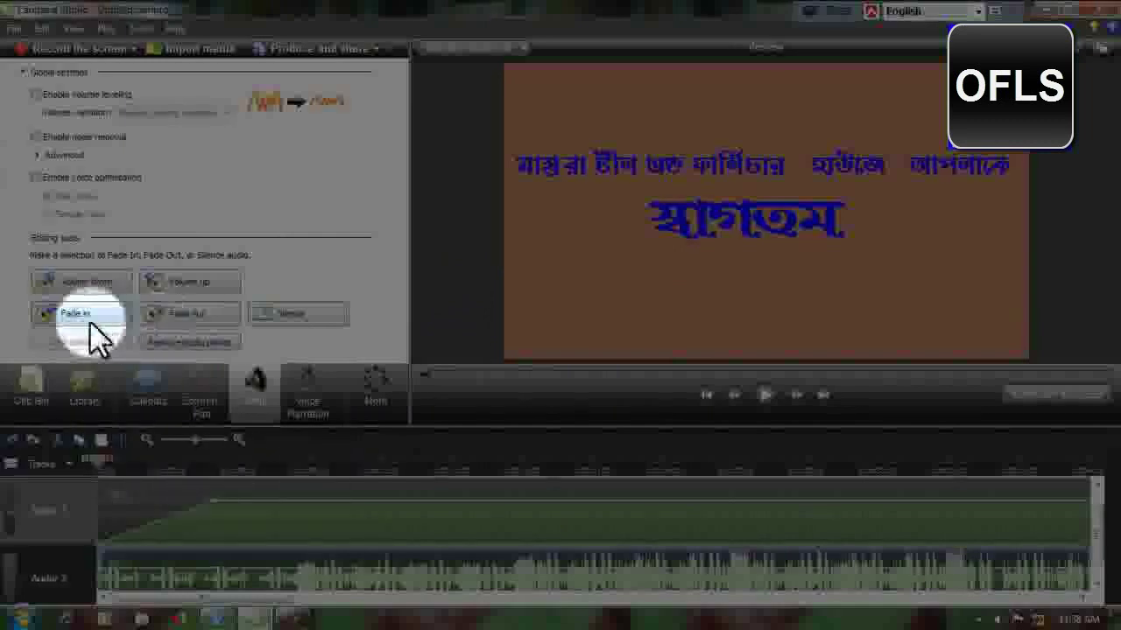
# - Lower the volume of the Audio 2 music clip repeatedly until its waveform is nearly flat
pyautogui.click(73, 275)
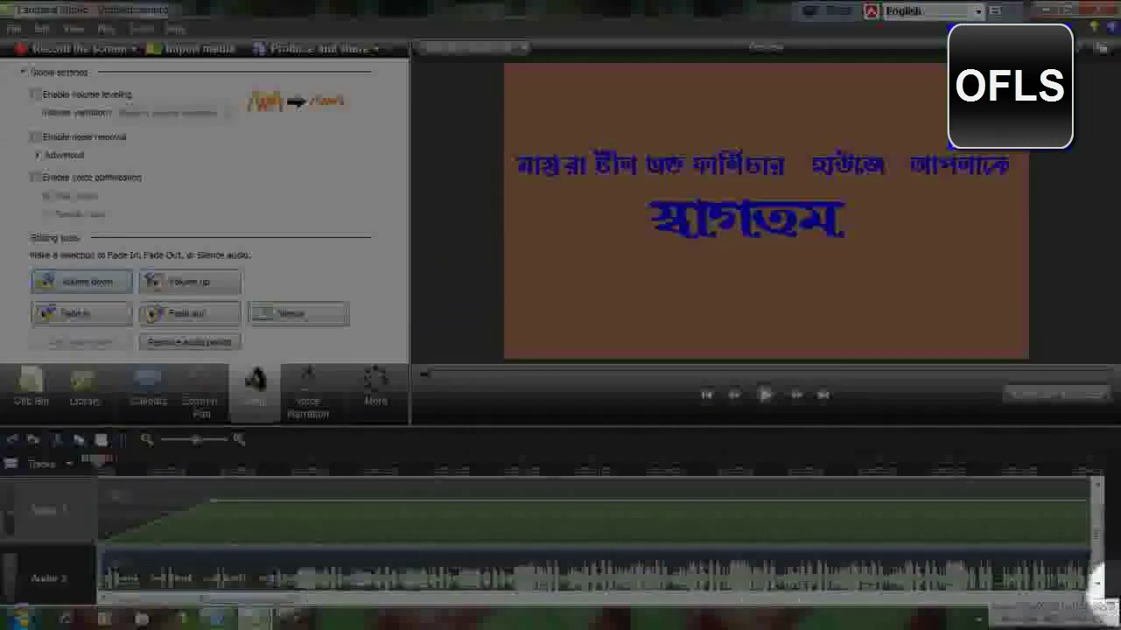
pyautogui.scroll(-1, 1099, 565)
pyautogui.scroll(-1, 1099, 568)
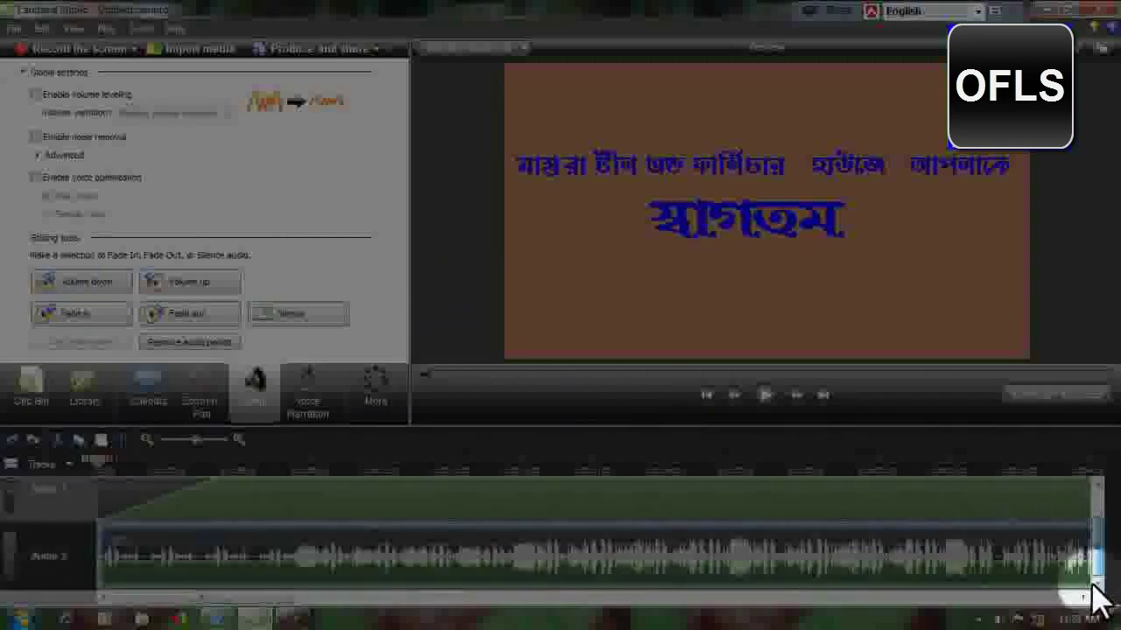
pyautogui.click(75, 281)
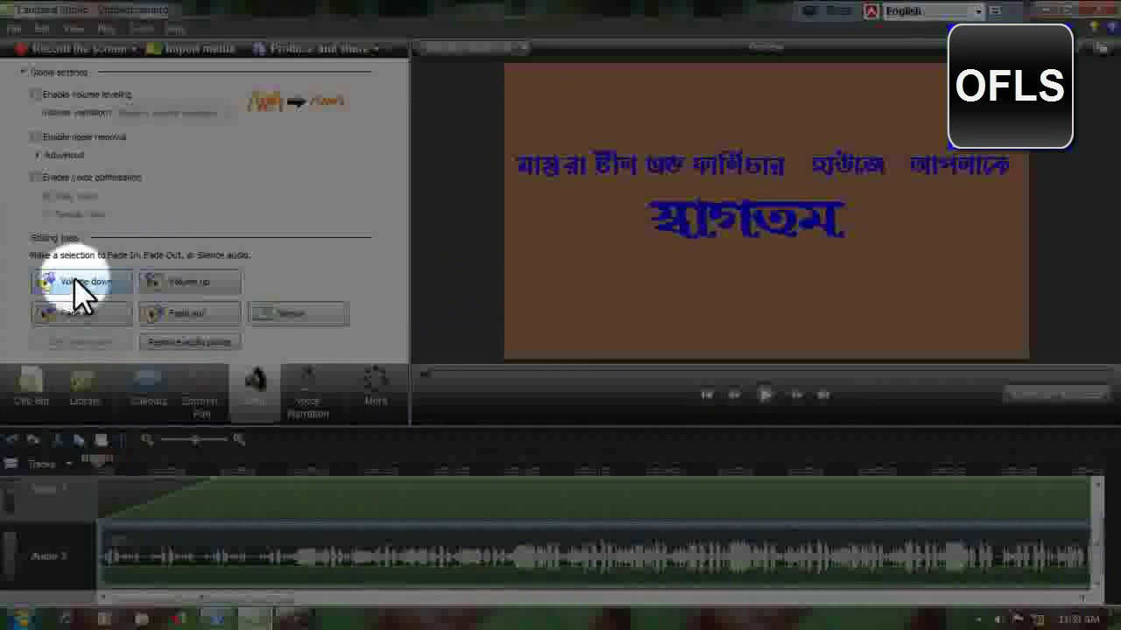
pyautogui.click(75, 282)
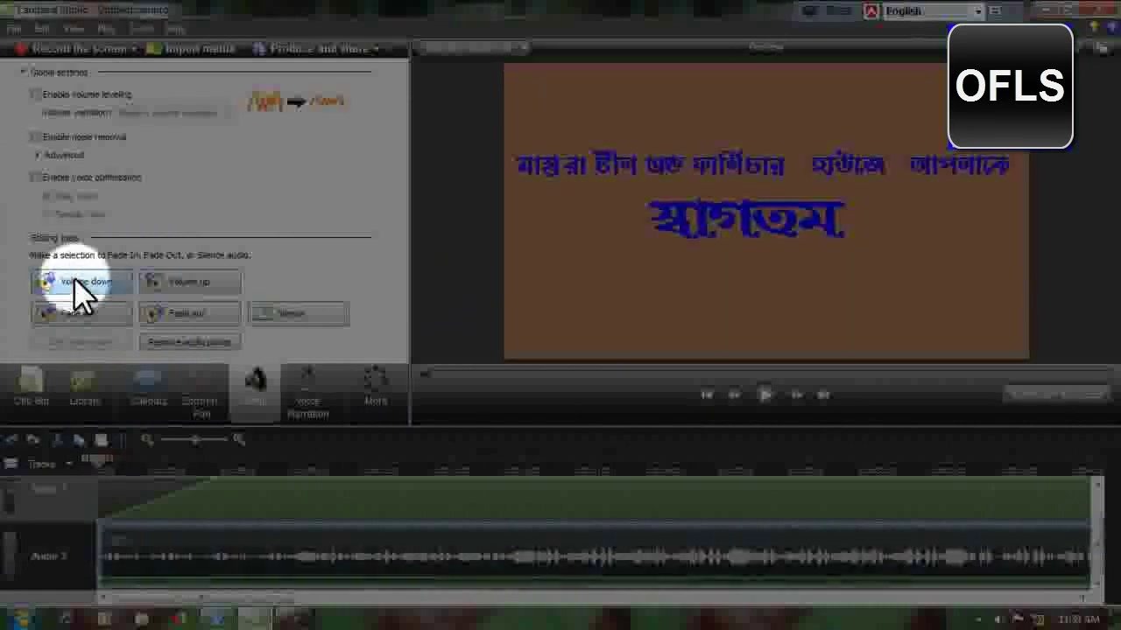
pyautogui.click(74, 282)
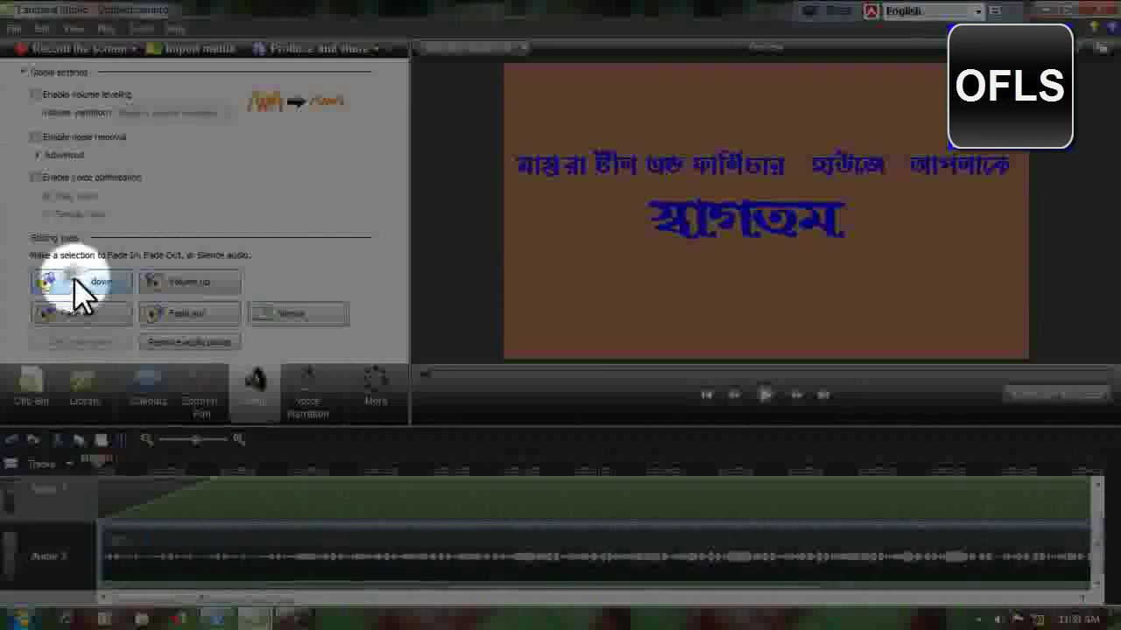
pyautogui.click(75, 282)
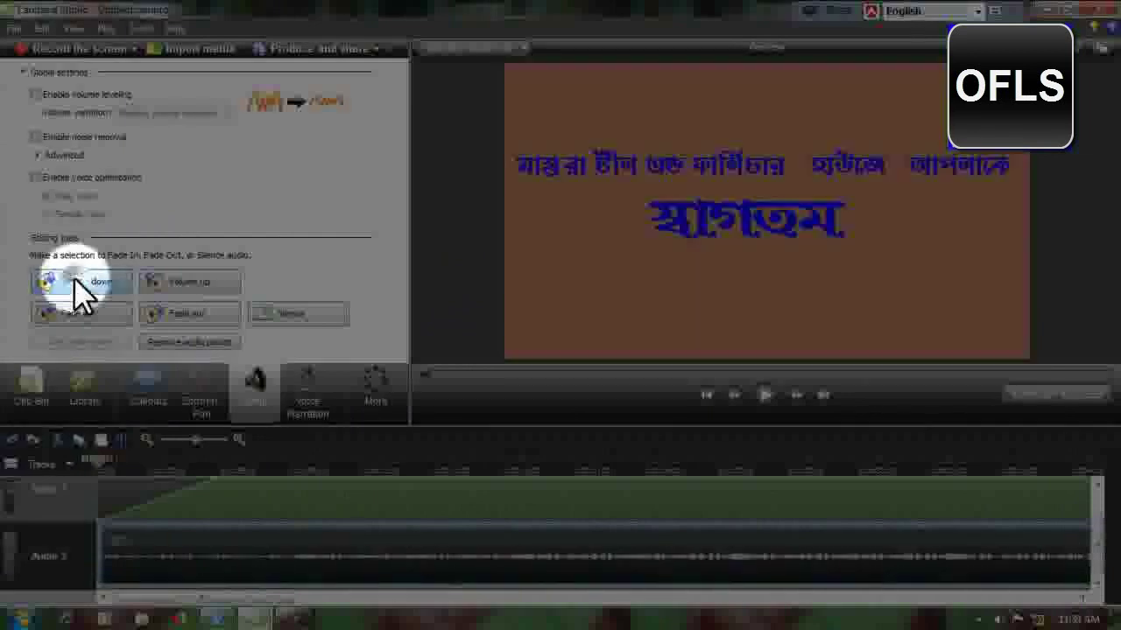
pyautogui.click(75, 281)
pyautogui.click(74, 282)
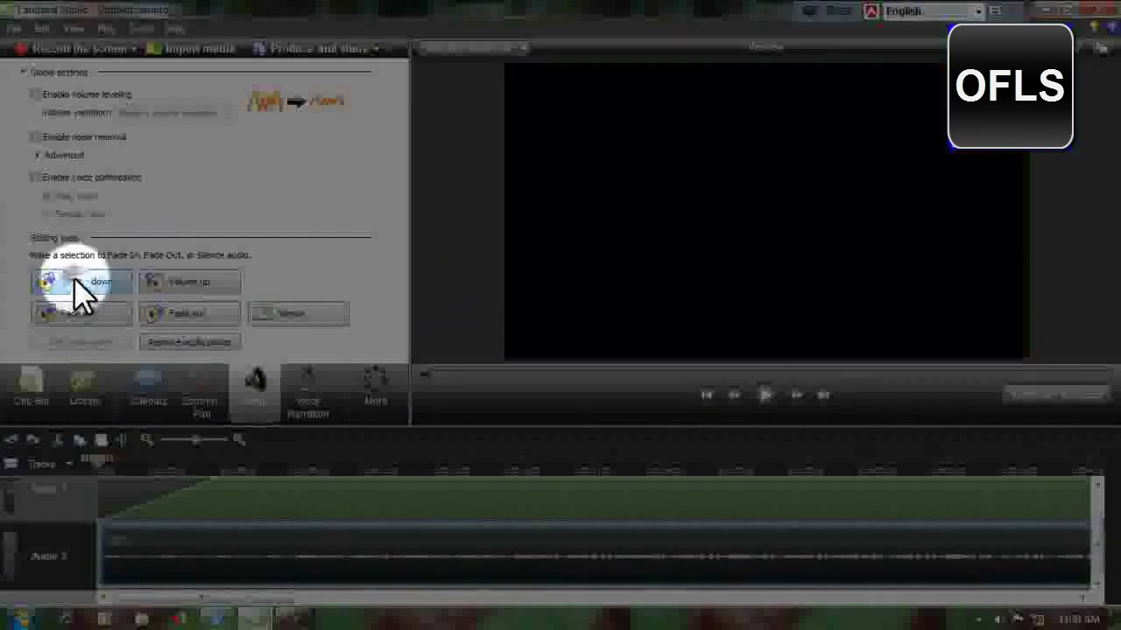
pyautogui.click(74, 282)
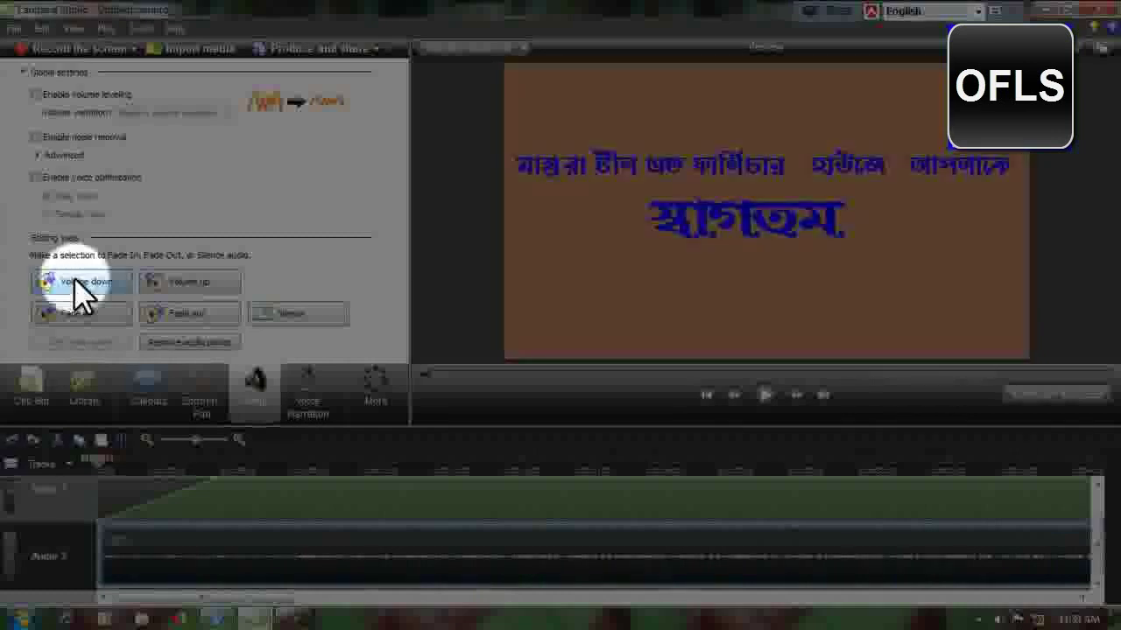
pyautogui.click(75, 282)
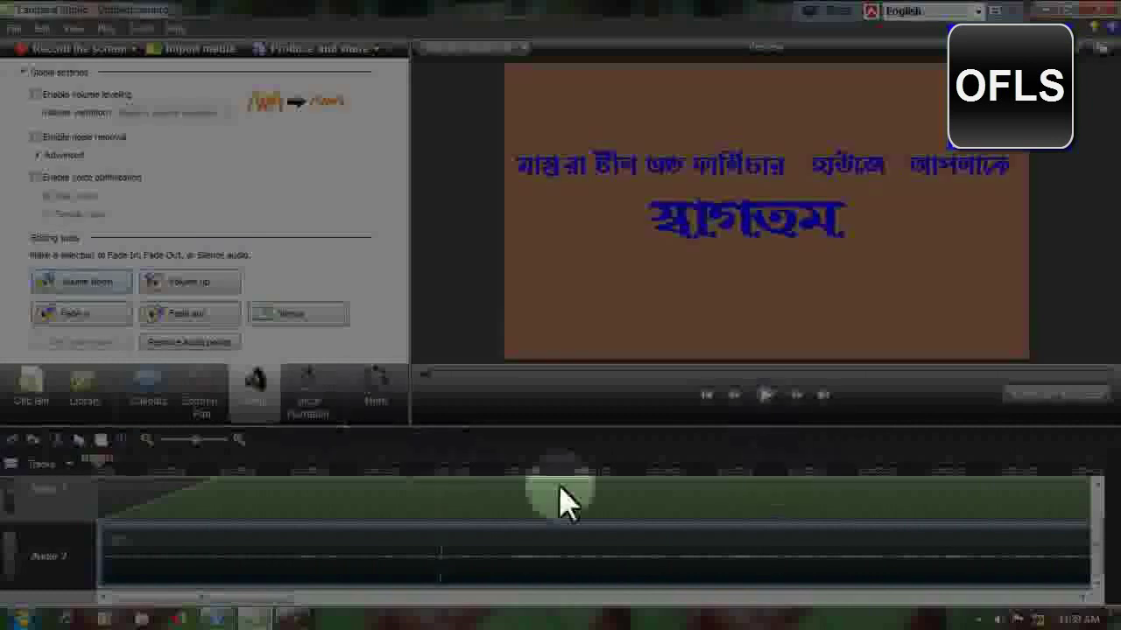
# - Play the opening of the slideshow to check the music level beneath the narration and return the playhead to the start
pyautogui.click(765, 395)
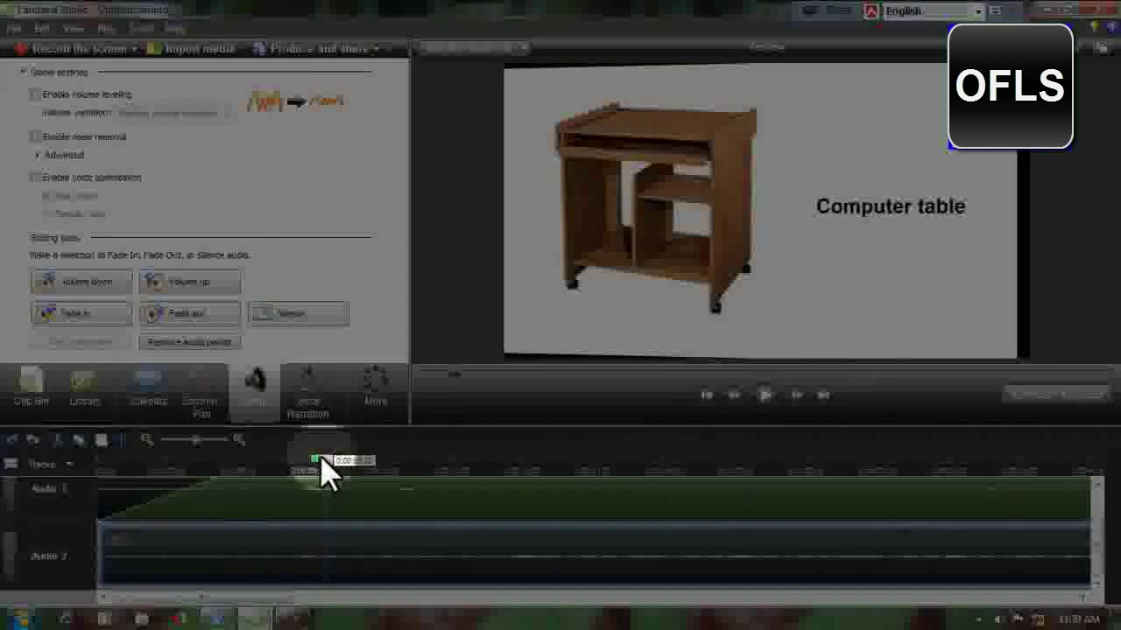
pyautogui.moveTo(325, 466); pyautogui.dragTo(118, 499)
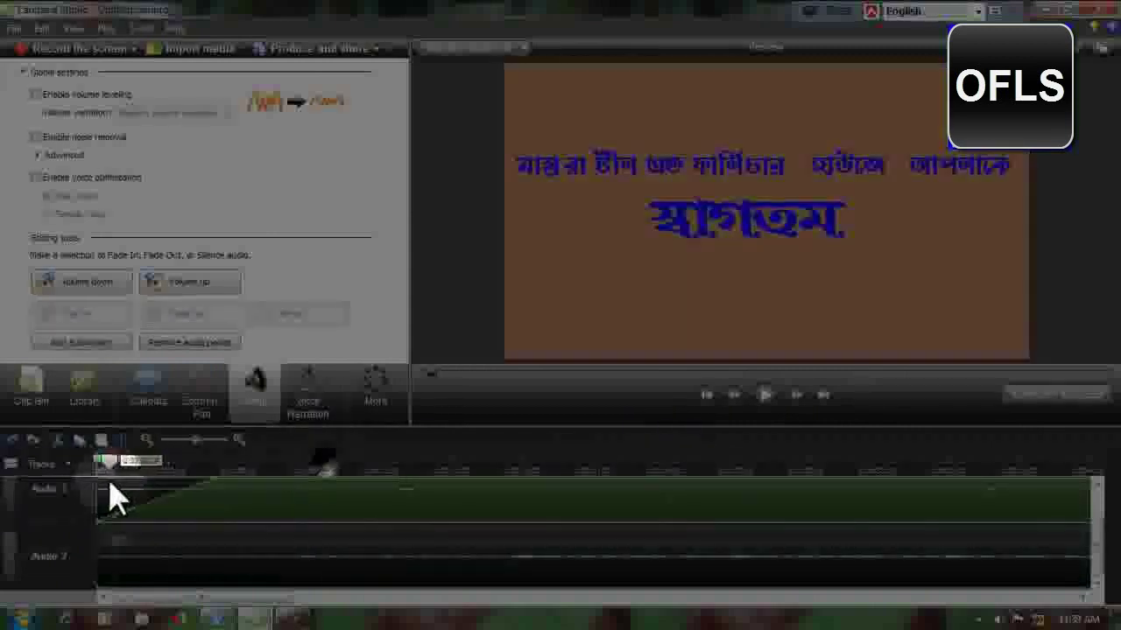
pyautogui.click(639, 501)
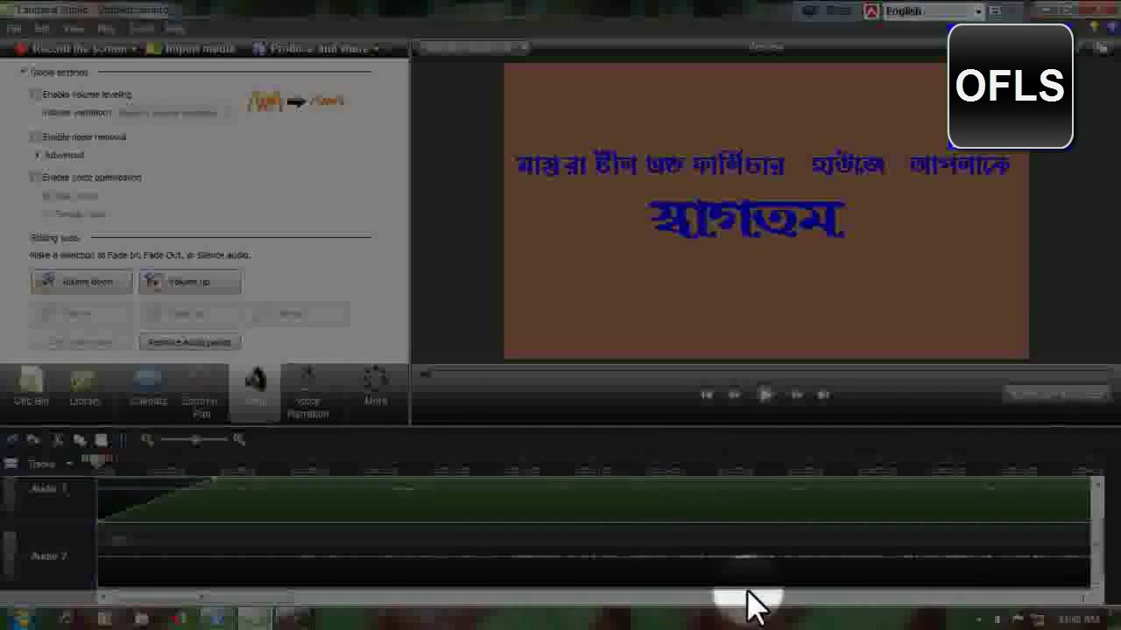
# - Position the playhead at the end of the last slide on the Video 1 track
pyautogui.moveTo(746, 604); pyautogui.dragTo(230, 613)
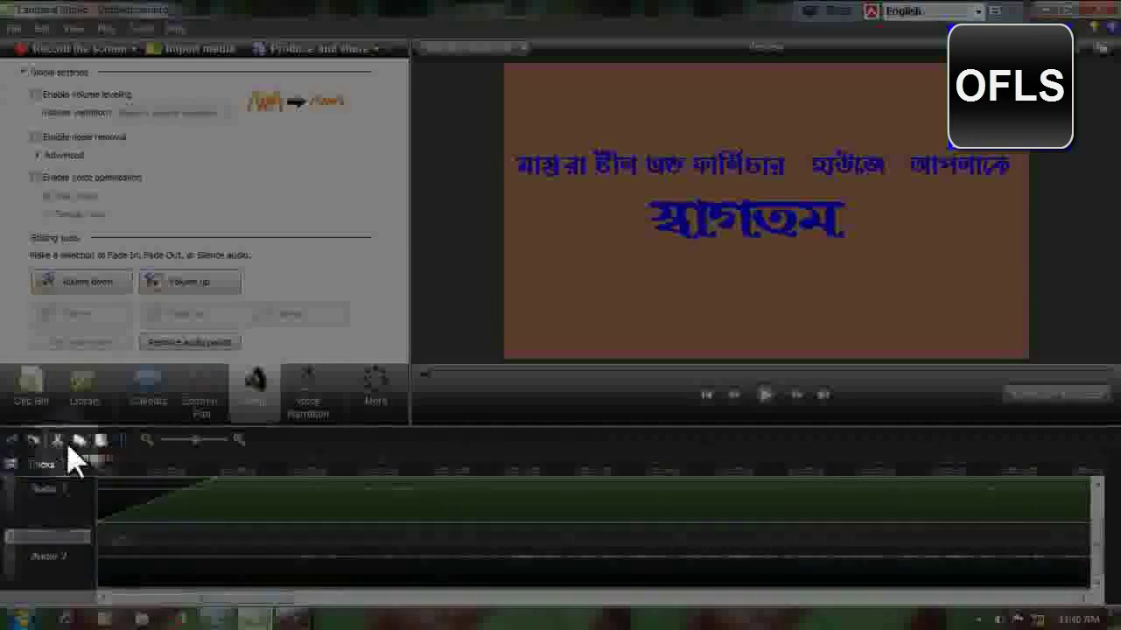
pyautogui.moveTo(105, 471); pyautogui.dragTo(18, 491)
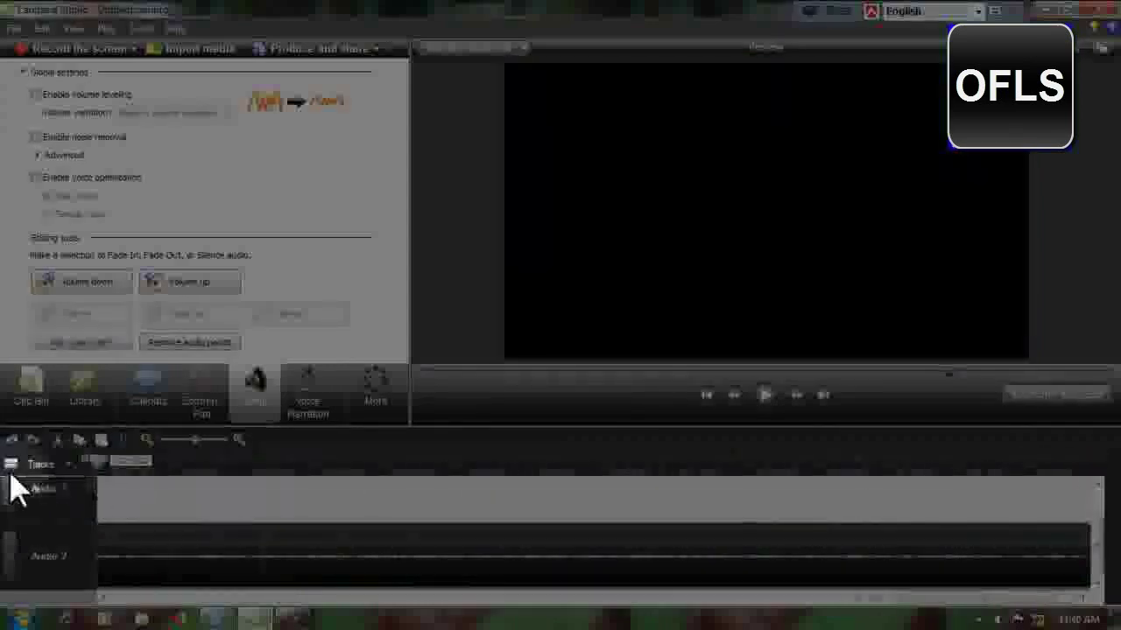
pyautogui.click(168, 519)
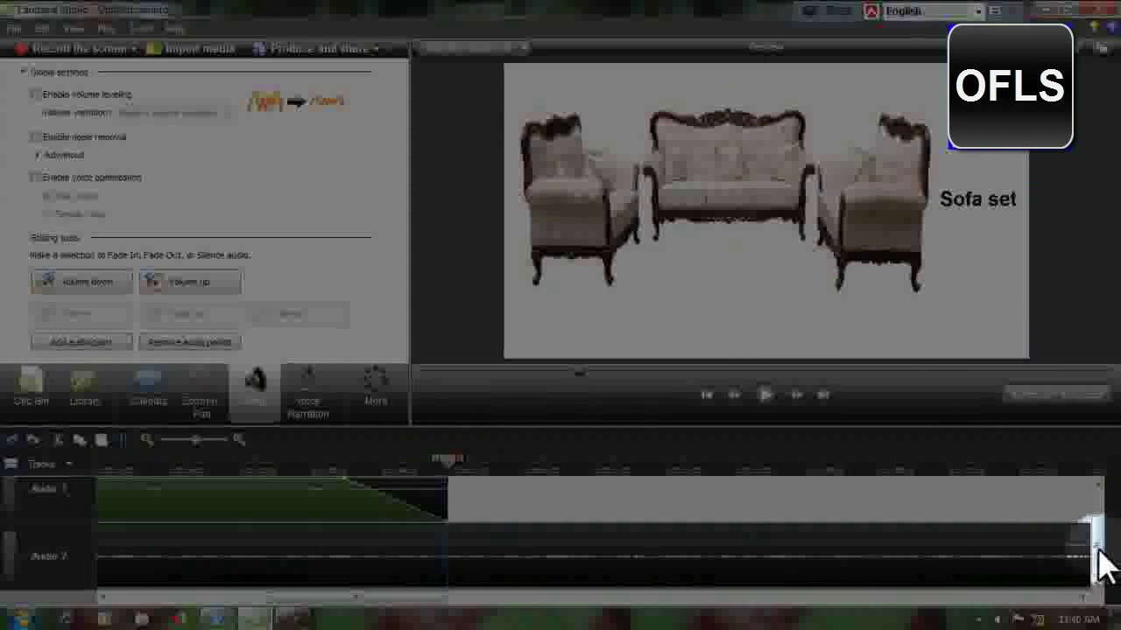
pyautogui.moveTo(1099, 560); pyautogui.dragTo(1108, 530)
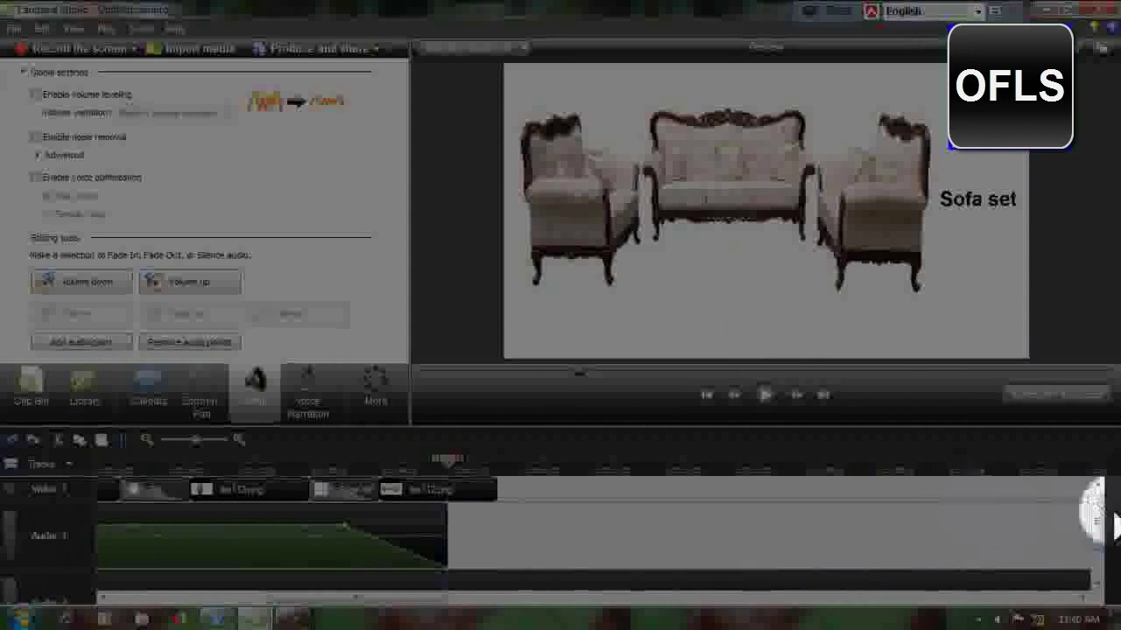
pyautogui.click(1100, 528)
pyautogui.moveTo(1094, 522); pyautogui.dragTo(1090, 551)
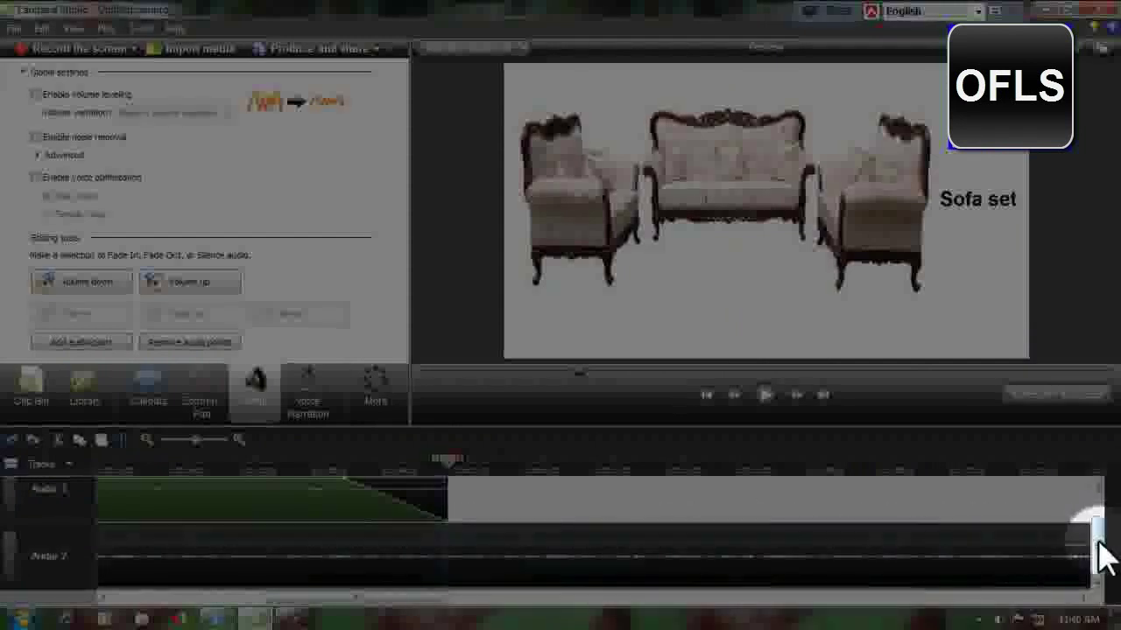
pyautogui.scroll(3, 1100, 550)
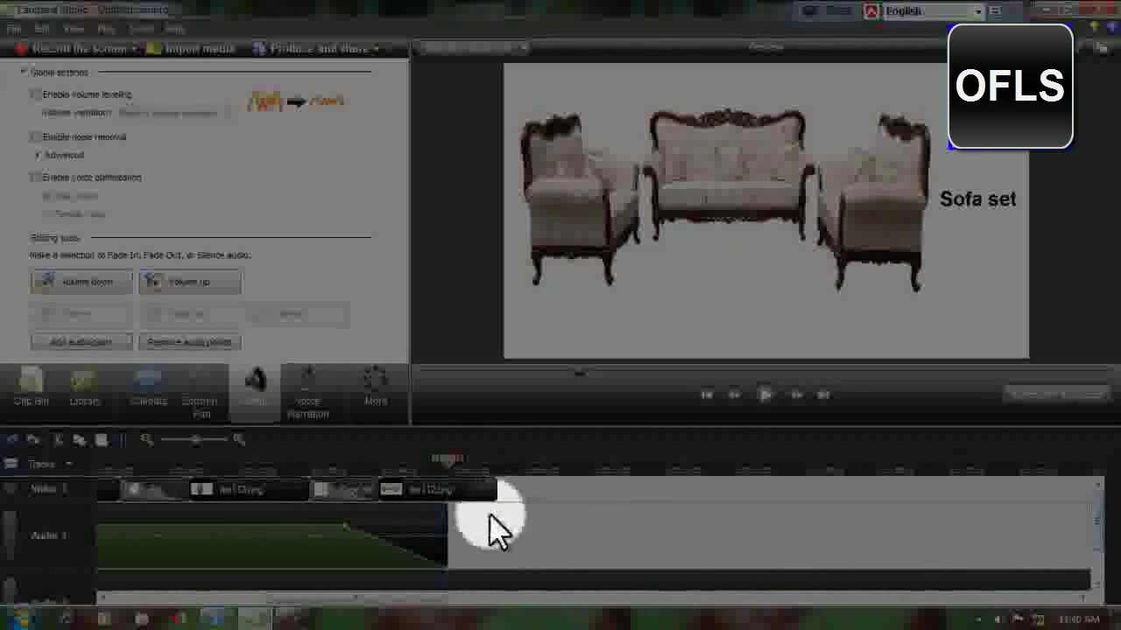
pyautogui.click(471, 462)
pyautogui.moveTo(473, 472); pyautogui.dragTo(494, 462)
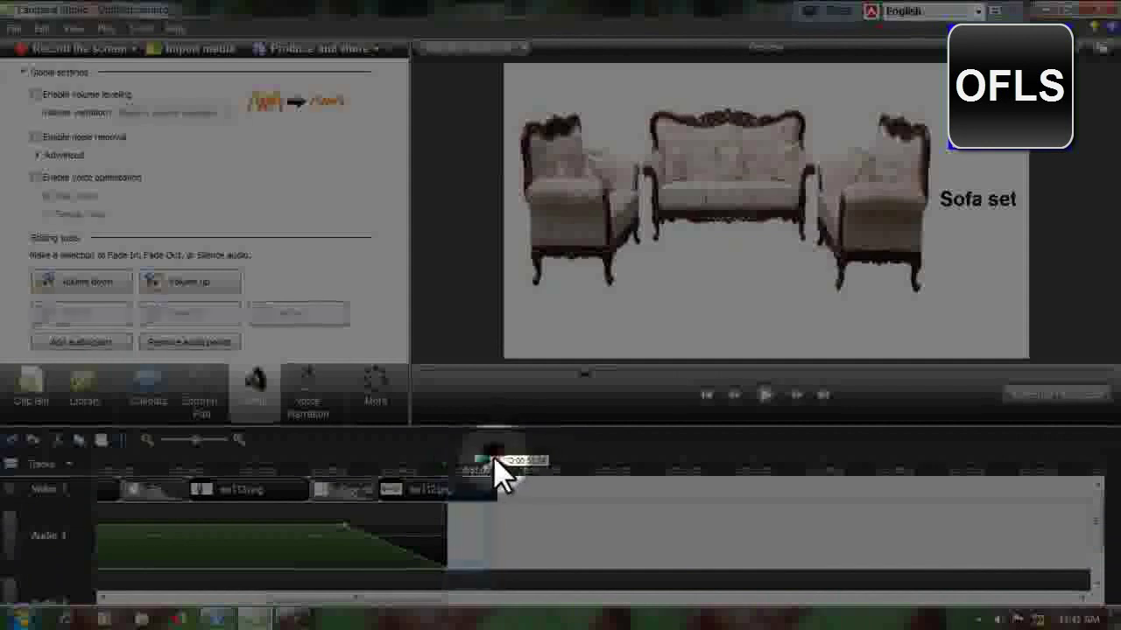
pyautogui.click(495, 461)
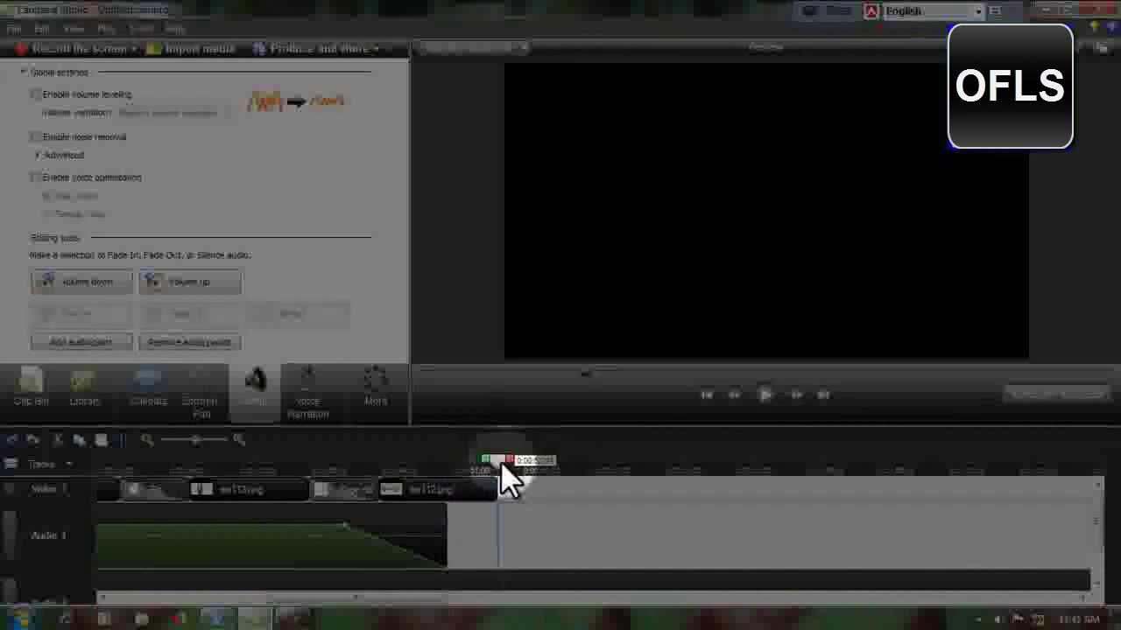
pyautogui.click(513, 545)
# - Split the Audio 2 music clip at the playhead and delete the excess music beyond the last slide
pyautogui.moveTo(1095, 518)
pyautogui.mouseDown()
pyautogui.moveTo(1101, 555)
pyautogui.moveTo(1102, 500)
pyautogui.mouseUp()
pyautogui.click(979, 574)
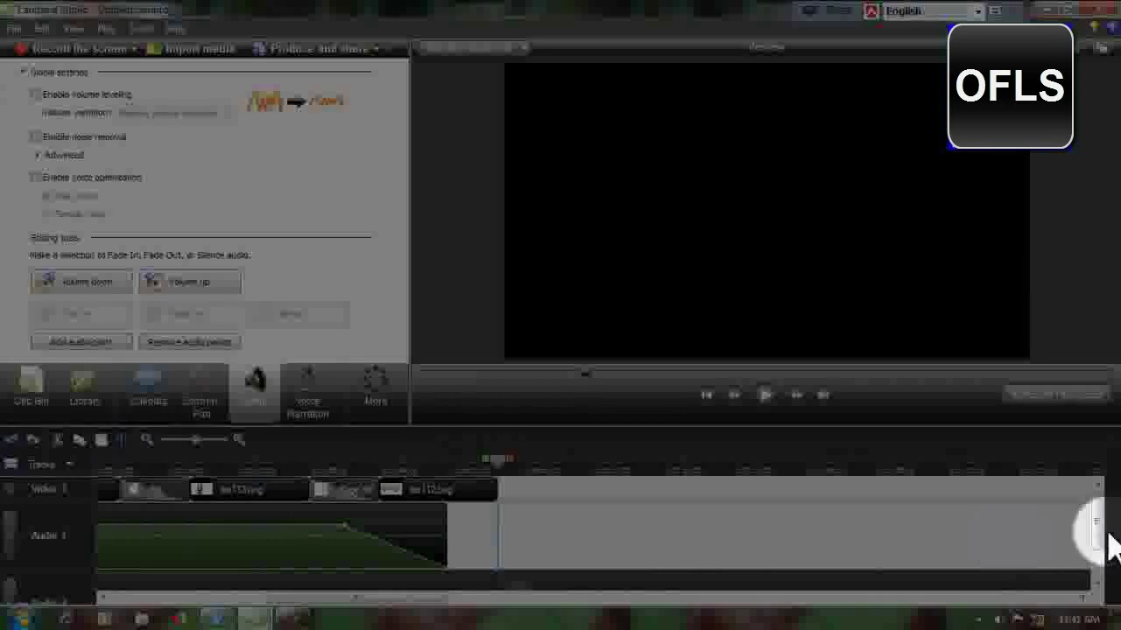
pyautogui.moveTo(1103, 540); pyautogui.dragTo(1108, 578)
pyautogui.click(631, 553)
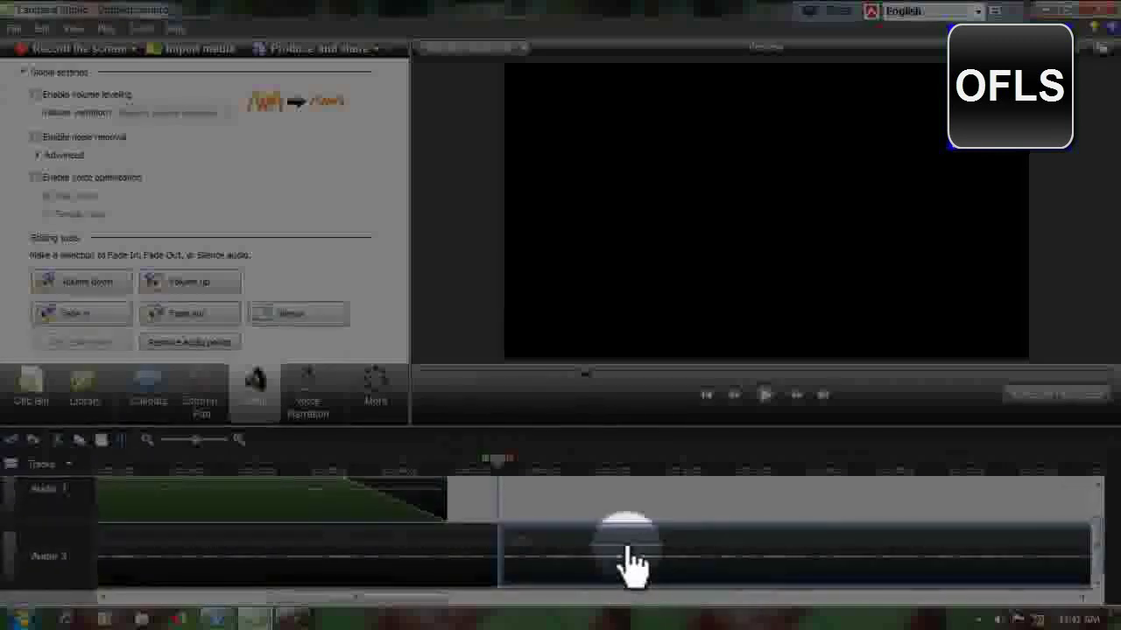
pyautogui.click(630, 560)
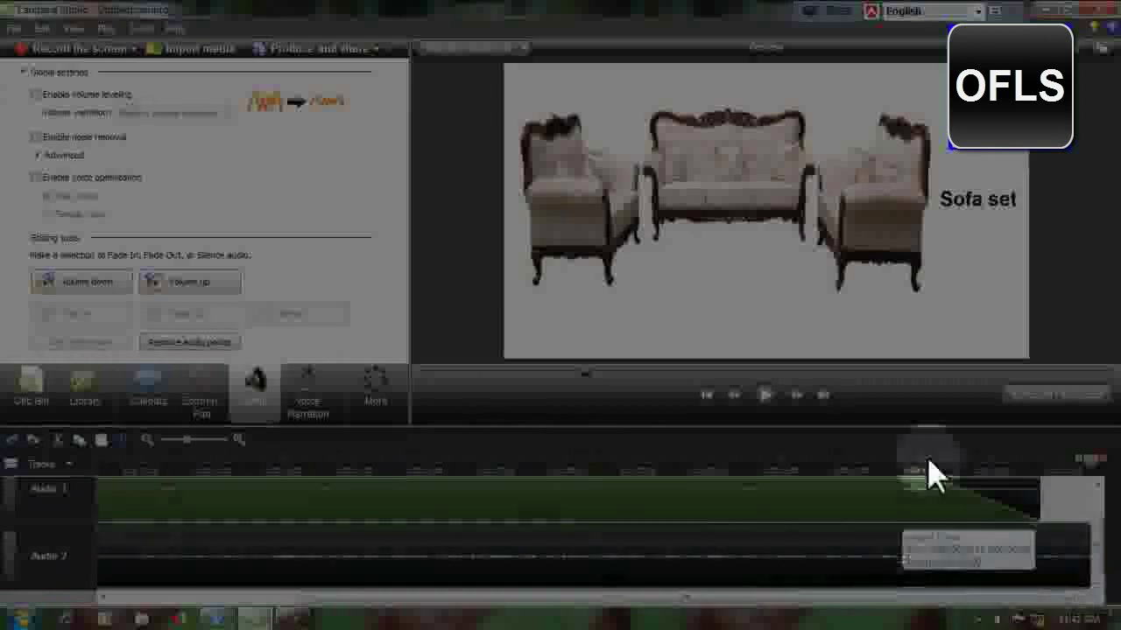
pyautogui.moveTo(1099, 556); pyautogui.dragTo(1100, 581)
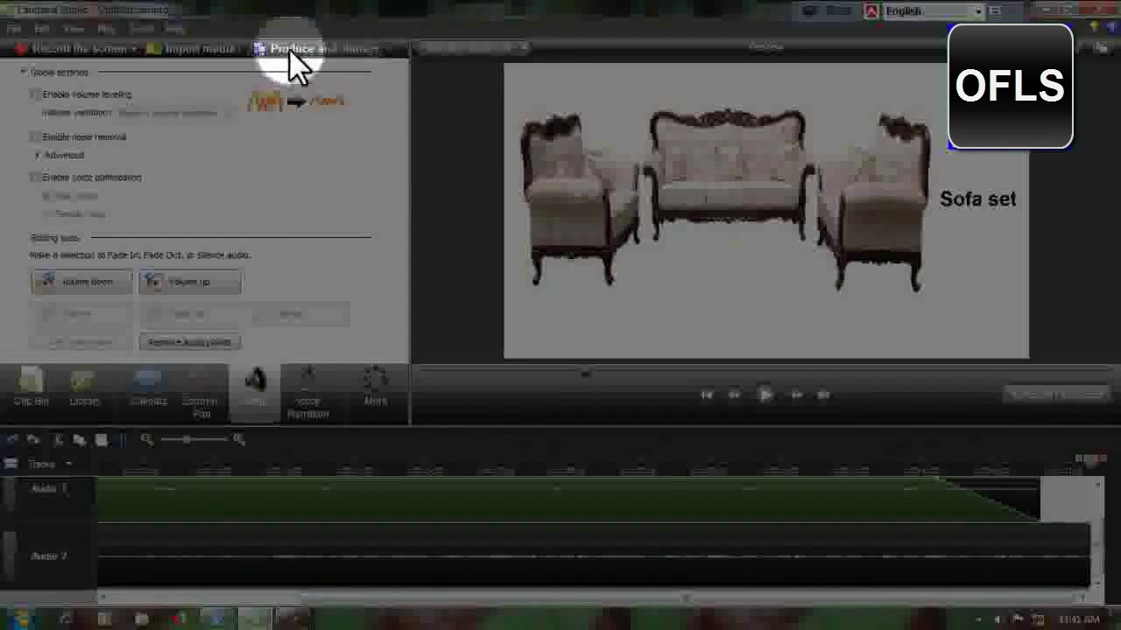
# - Start producing the video with custom production settings
pyautogui.click(377, 50)
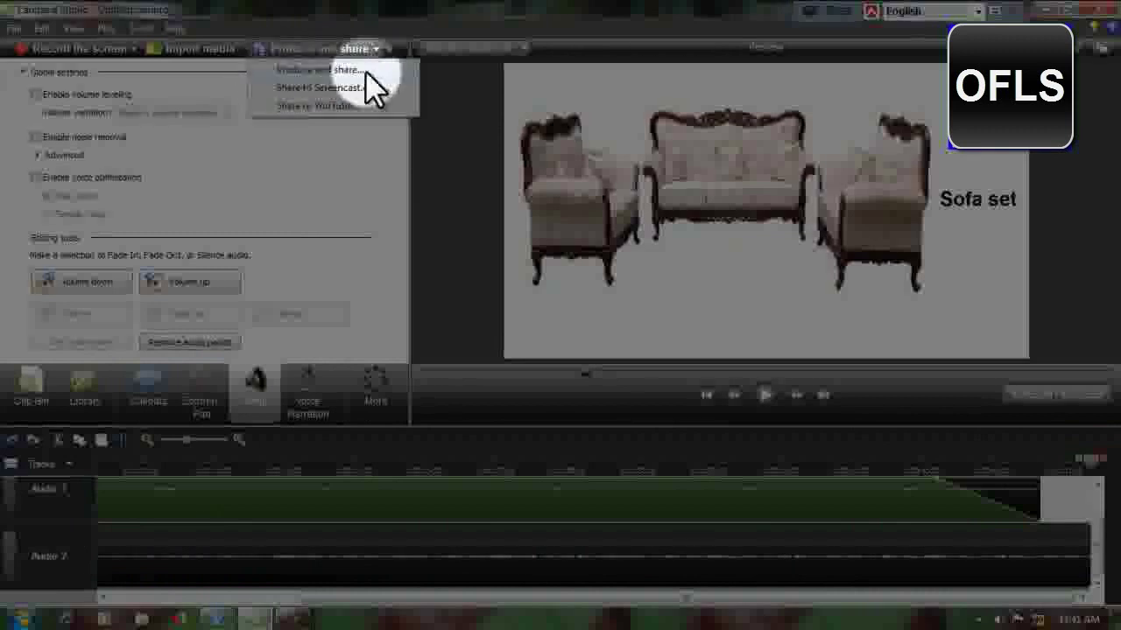
pyautogui.click(302, 69)
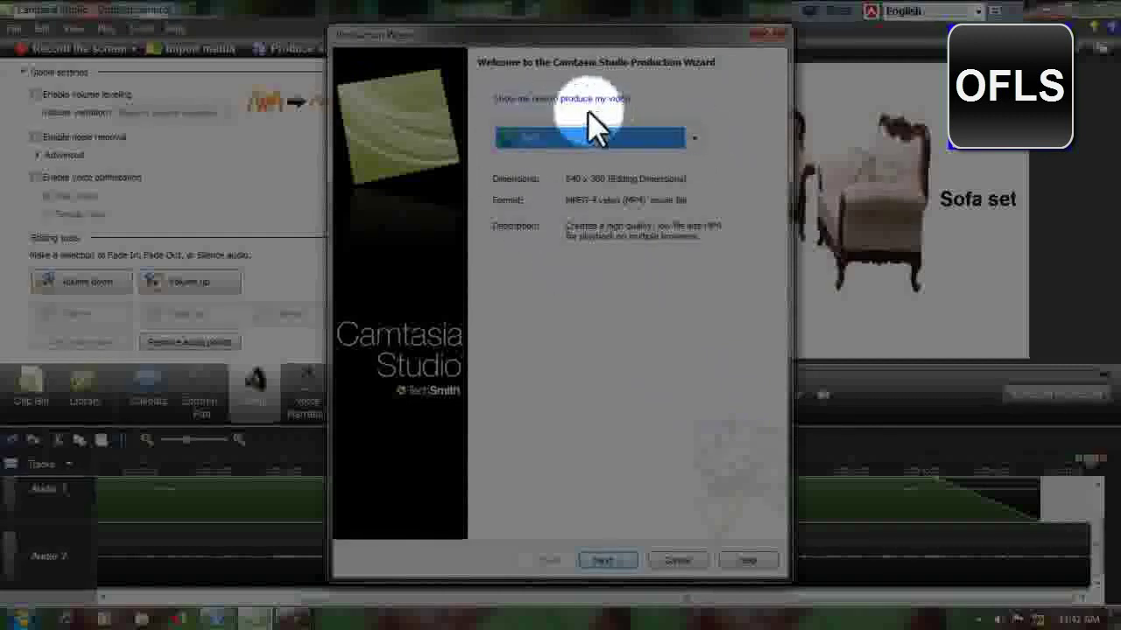
pyautogui.click(692, 135)
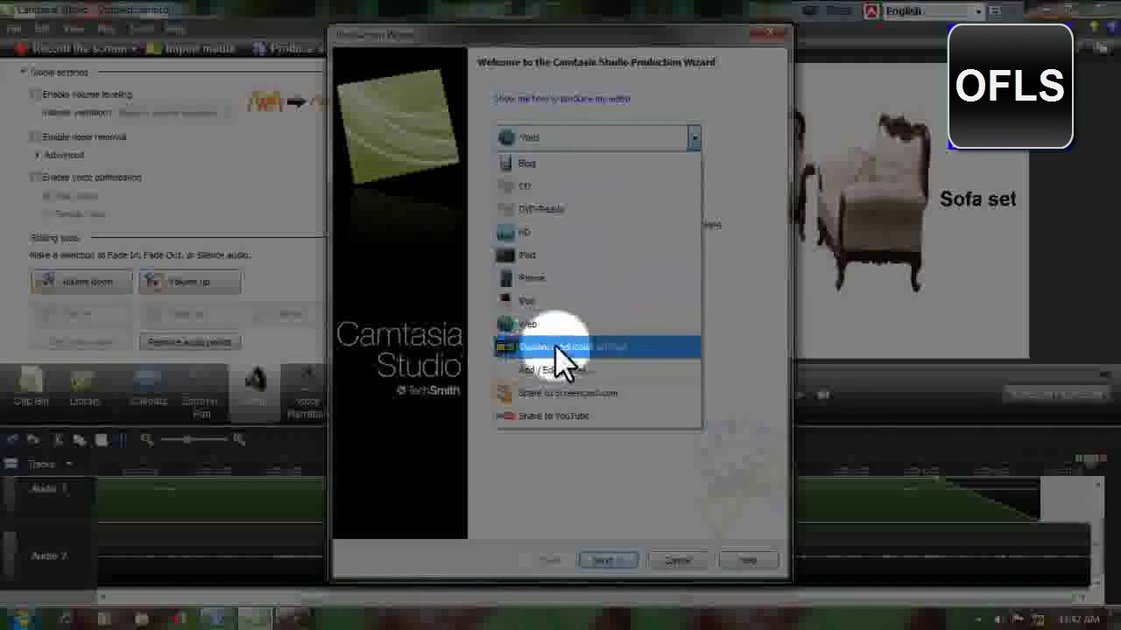
pyautogui.click(616, 345)
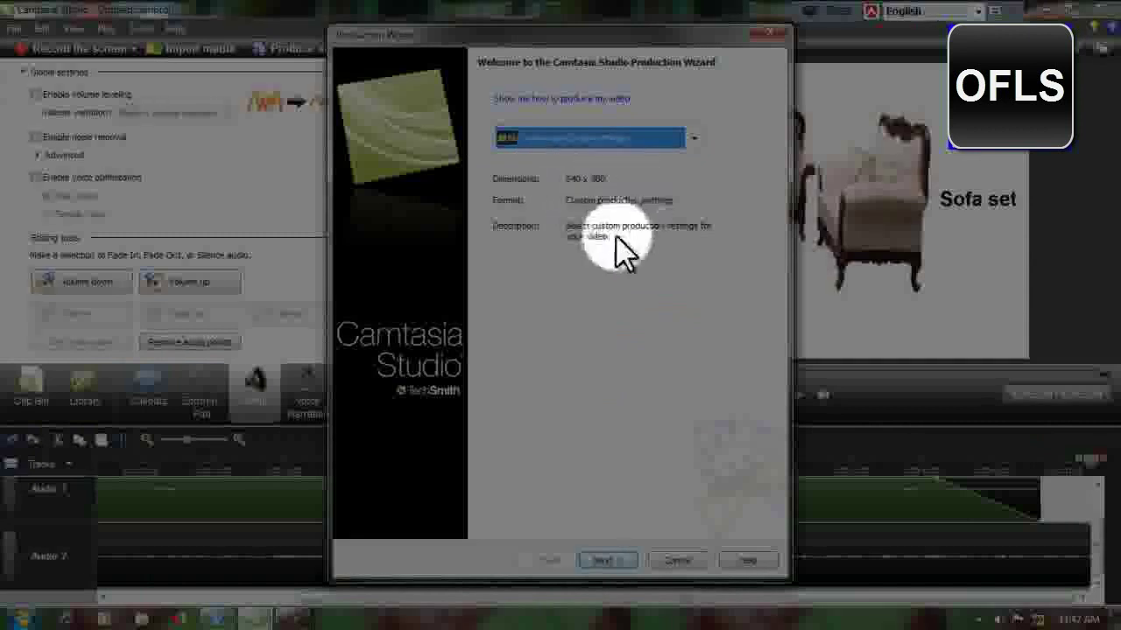
pyautogui.click(603, 560)
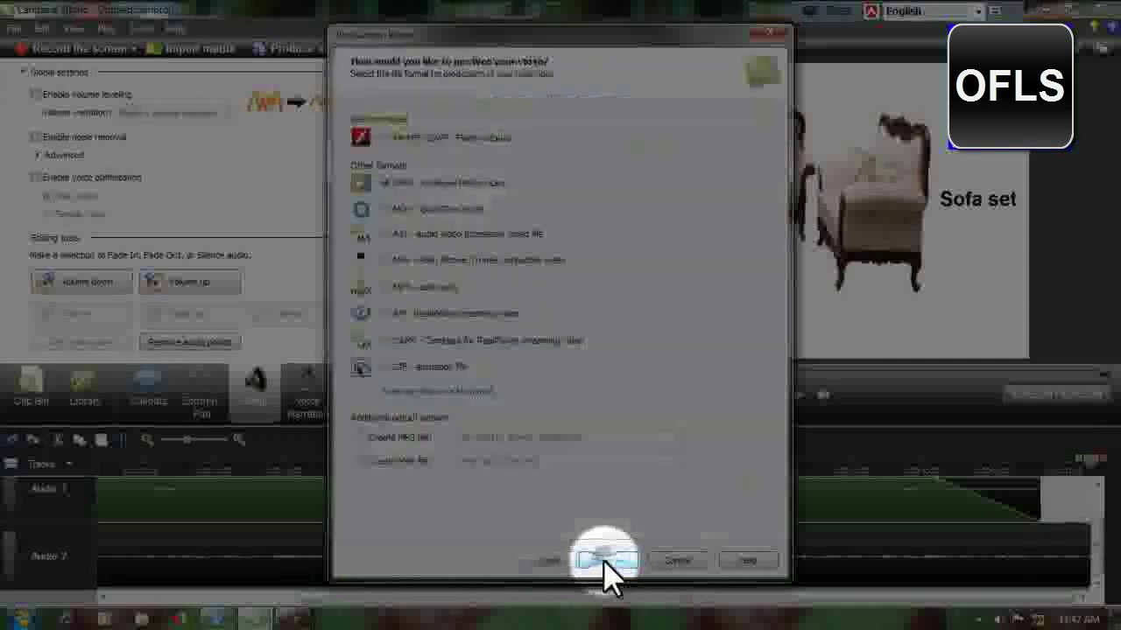
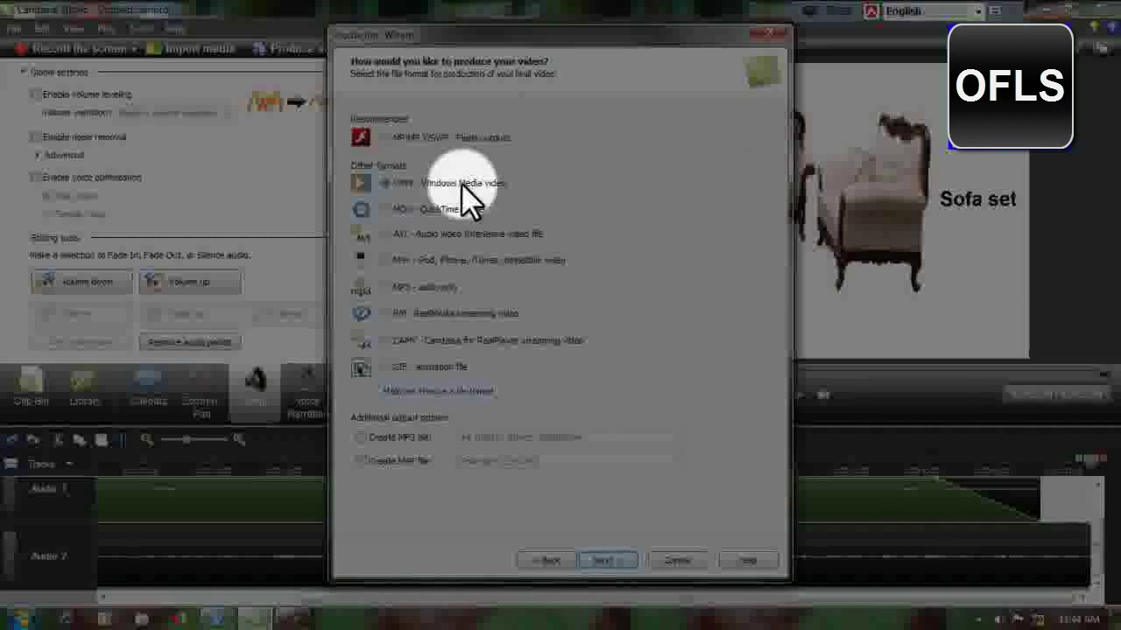
# - Use the WMV - Windows Media video format and accept the existing encoding profile, video size, watermark and marker options
pyautogui.click(604, 561)
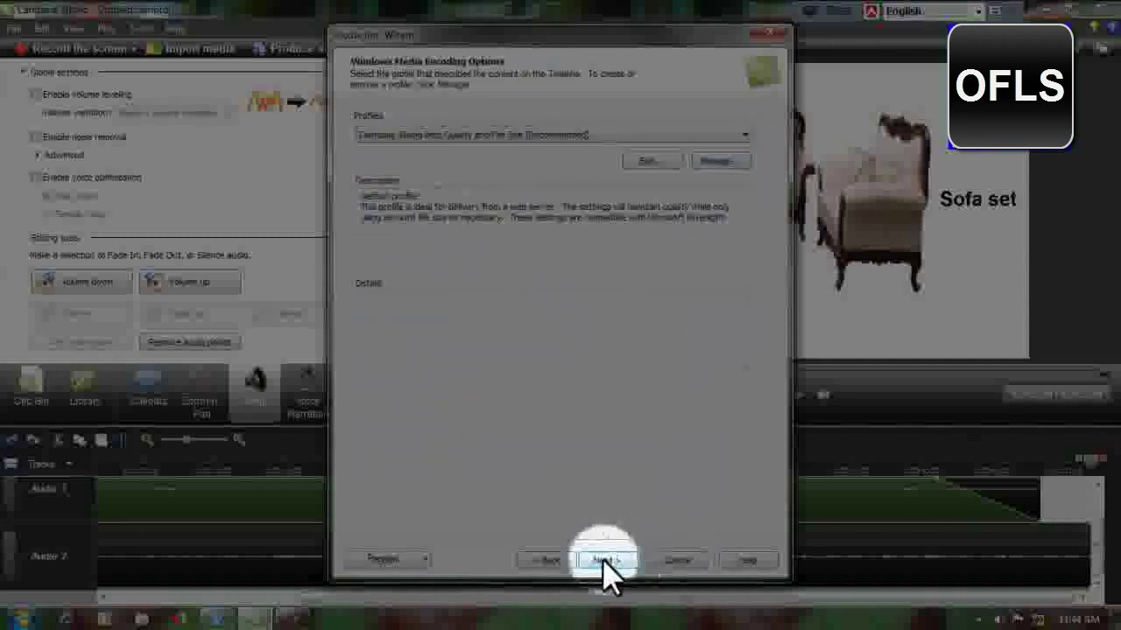
pyautogui.click(604, 561)
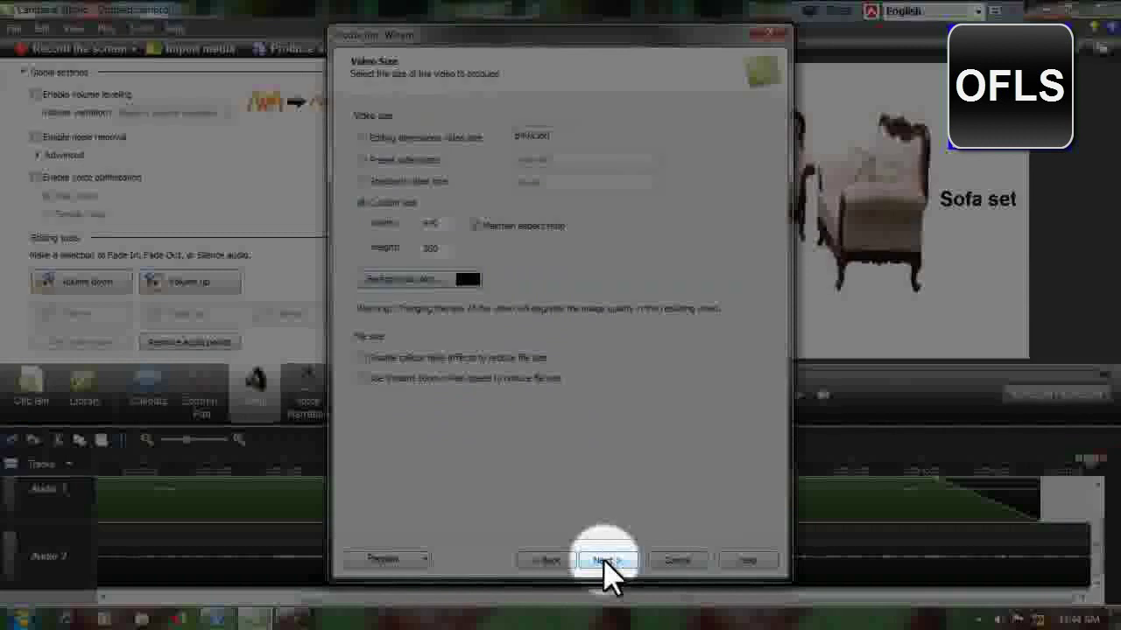
pyautogui.click(604, 561)
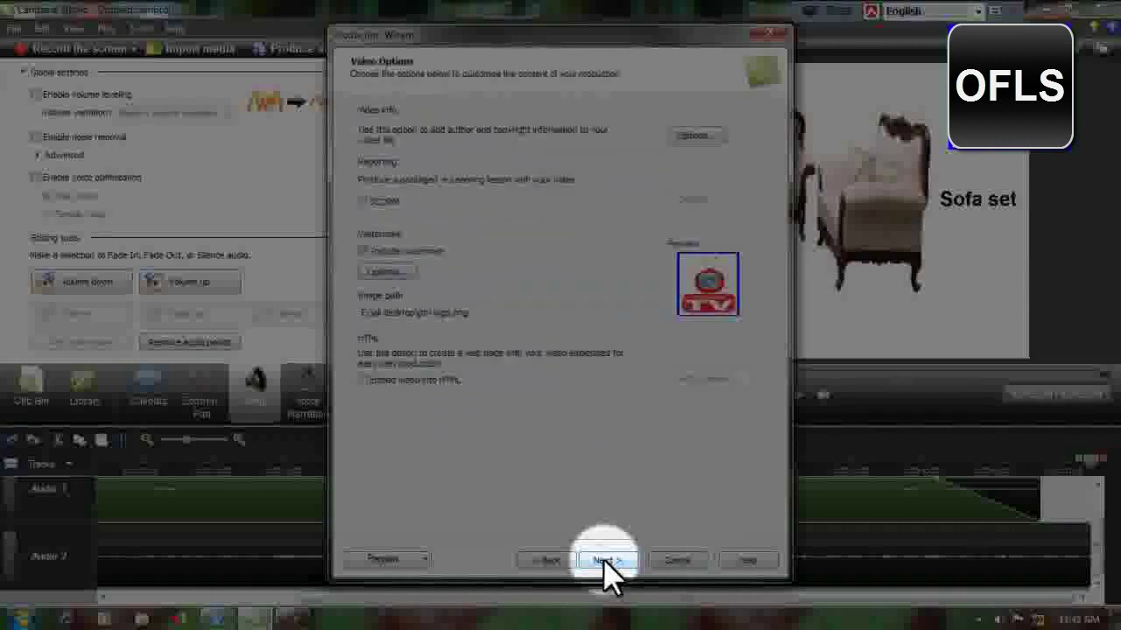
pyautogui.click(599, 557)
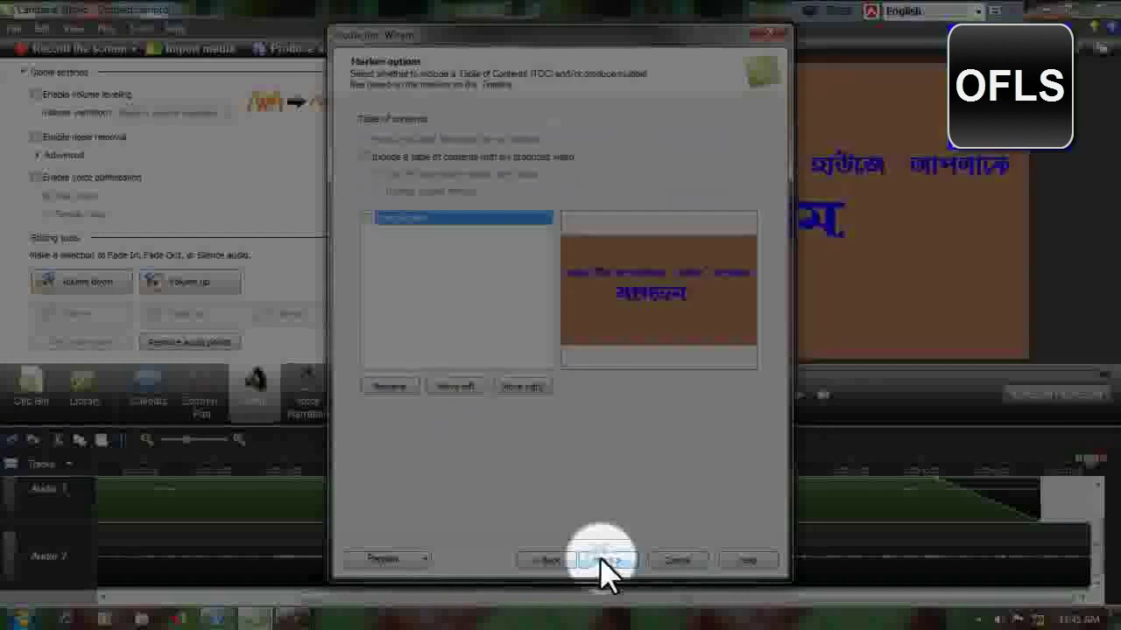
pyautogui.click(607, 560)
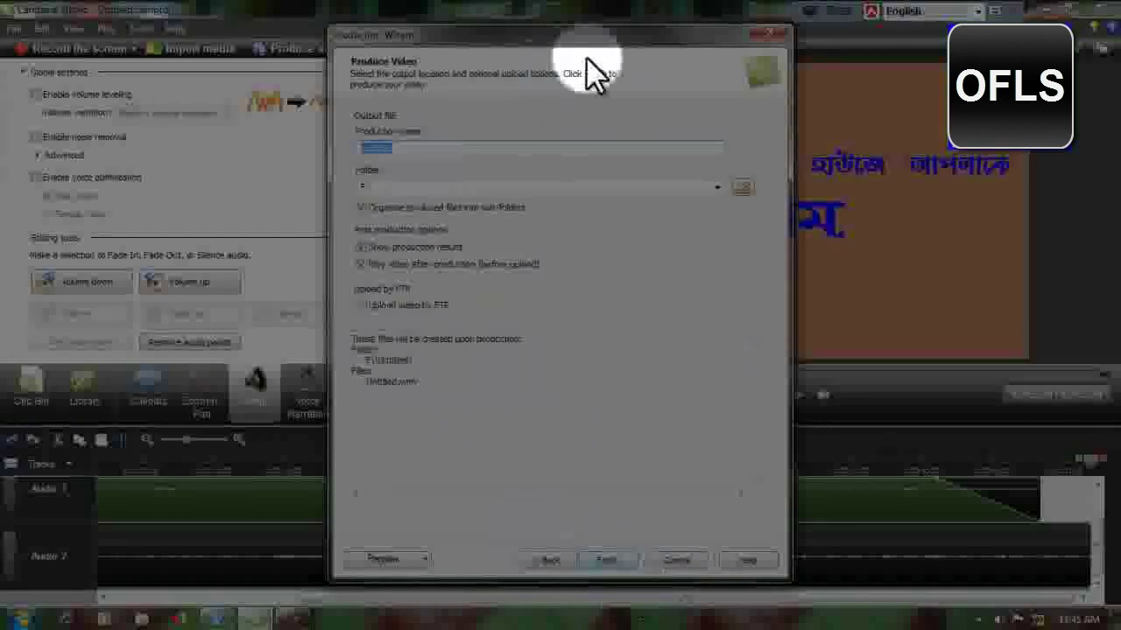
# - Set the production name of the output file to "masture steel ads"
pyautogui.doubleClick(426, 147)
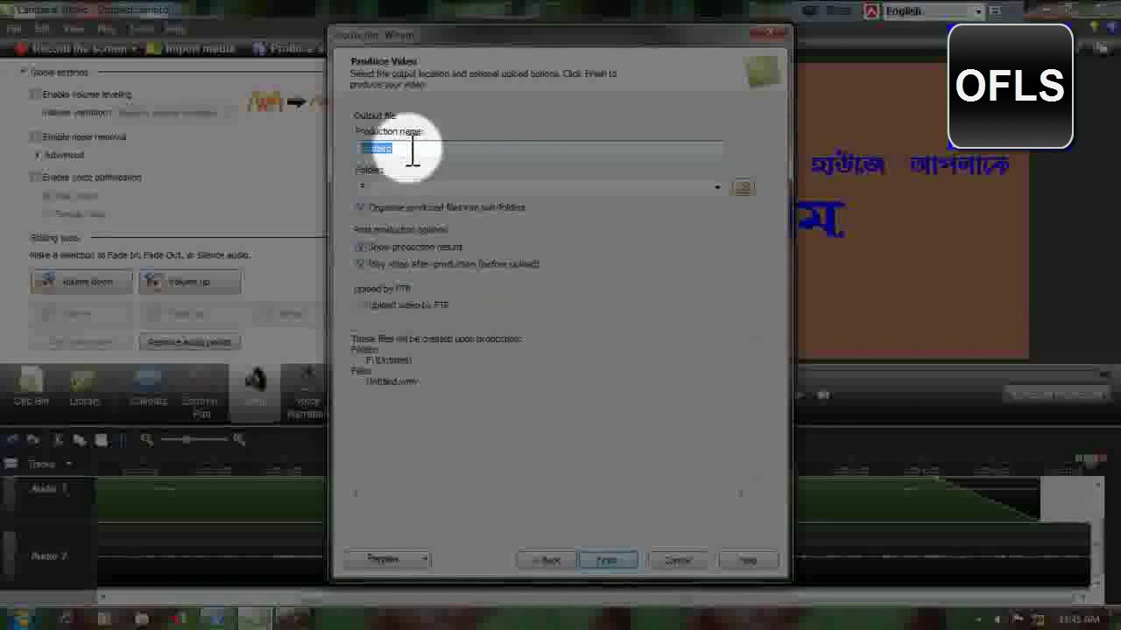
pyautogui.click(413, 150)
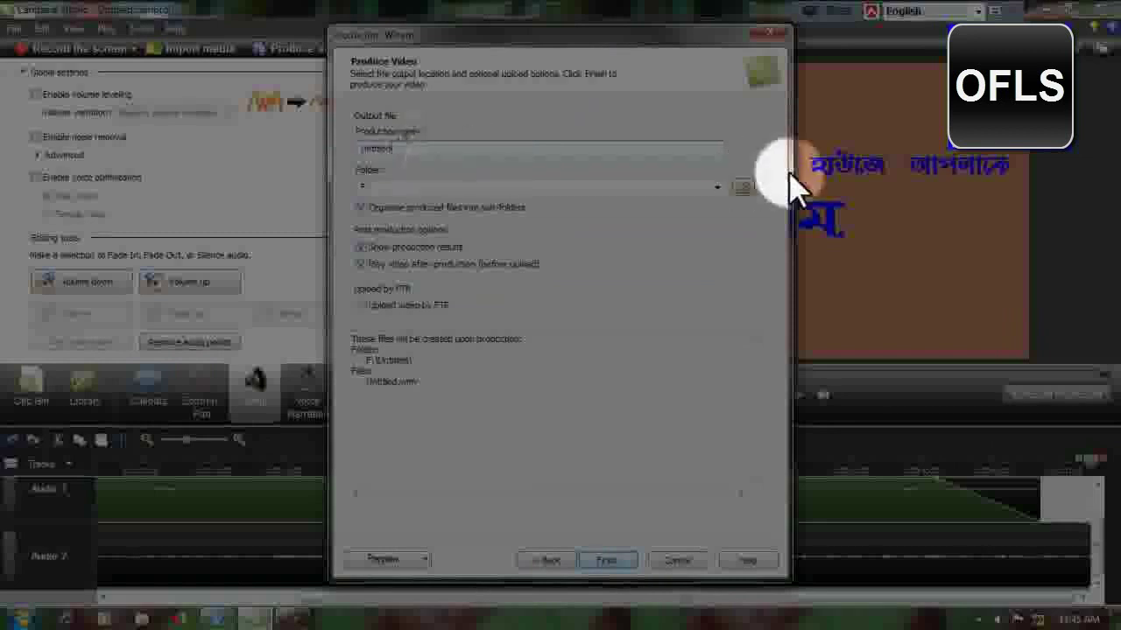
pyautogui.press('BackSpace')
pyautogui.press('BackSpace')
pyautogui.press('BackSpace')
pyautogui.press('BackSpace')
pyautogui.press('BackSpace')
pyautogui.press('BackSpace')
pyautogui.press('BackSpace')
pyautogui.press('BackSpace')
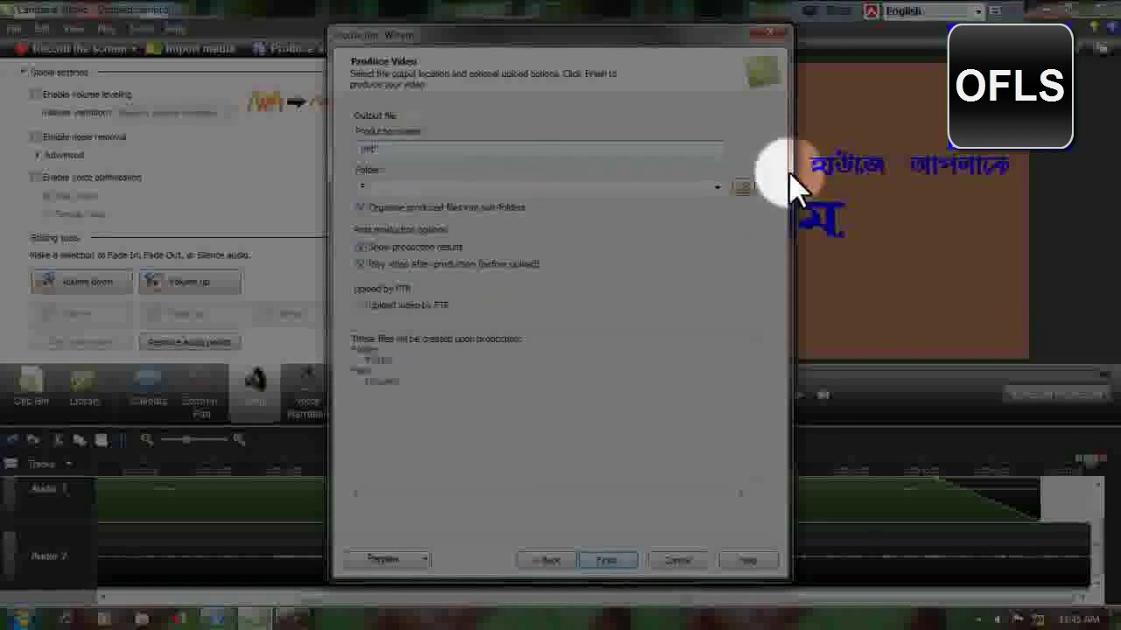
pyautogui.write('as')
pyautogui.write('an')
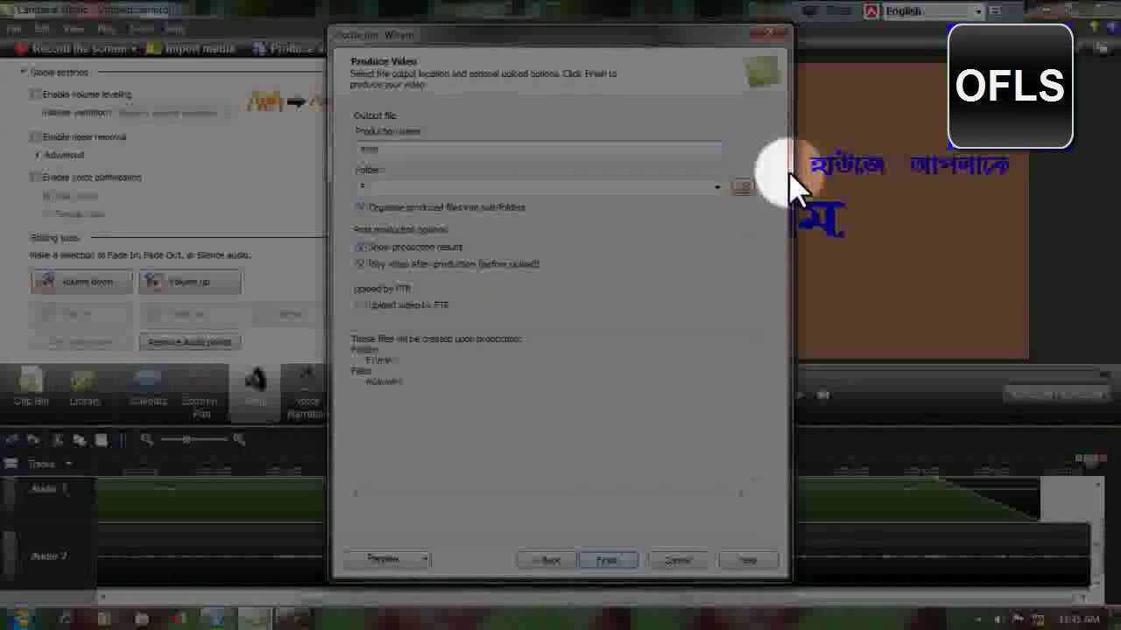
pyautogui.write('ture')
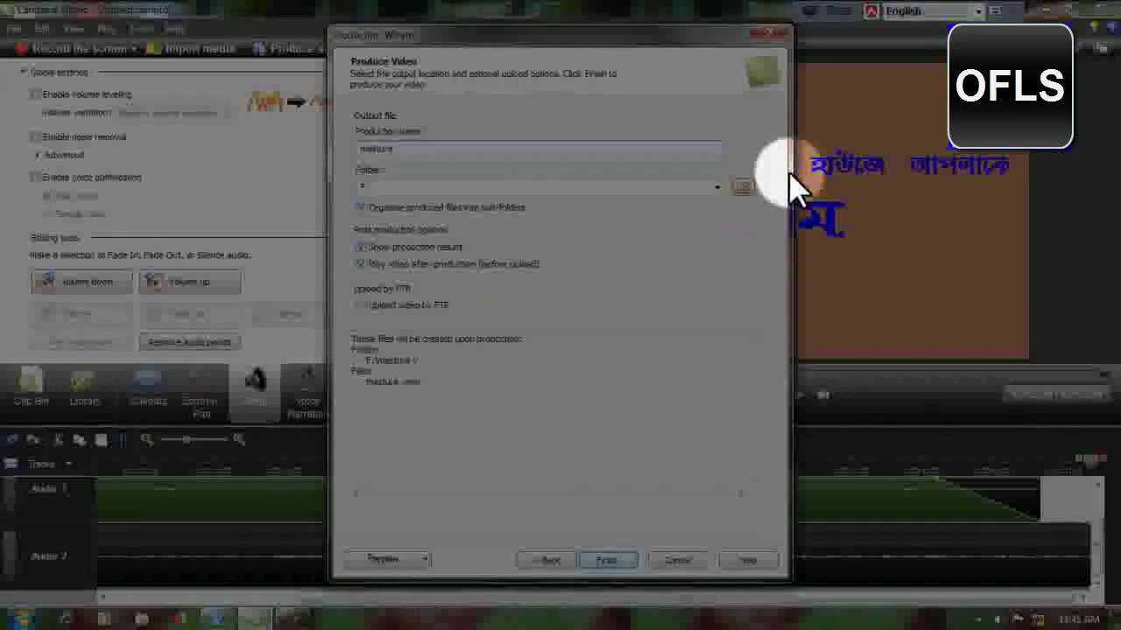
pyautogui.write(' steel ad')
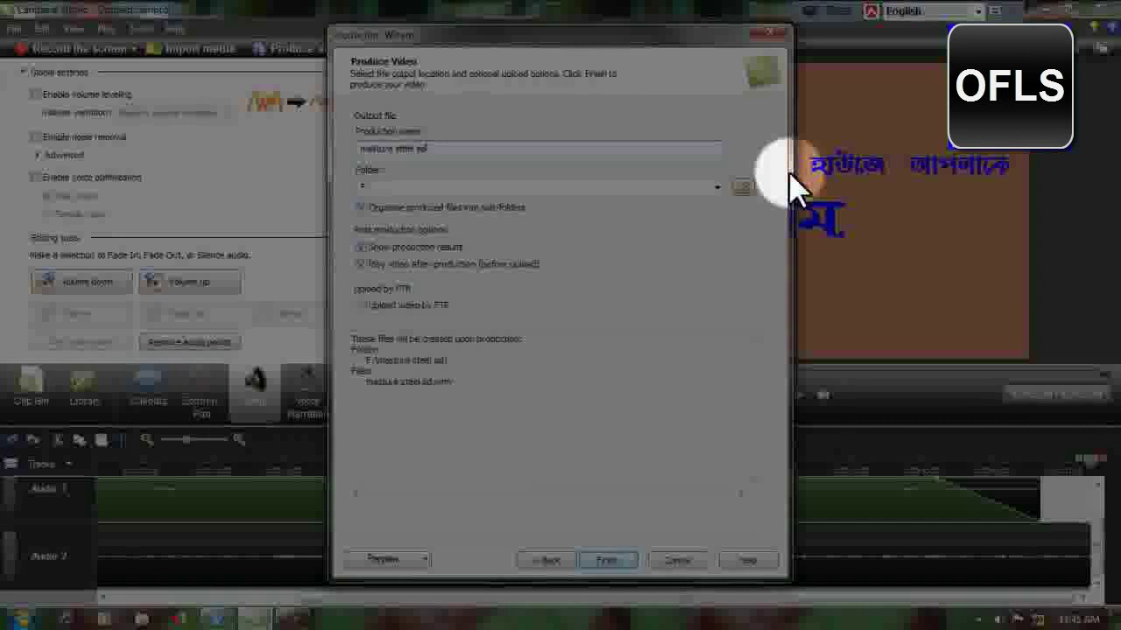
pyautogui.write('d')
pyautogui.press('BackSpace')
pyautogui.write('s')
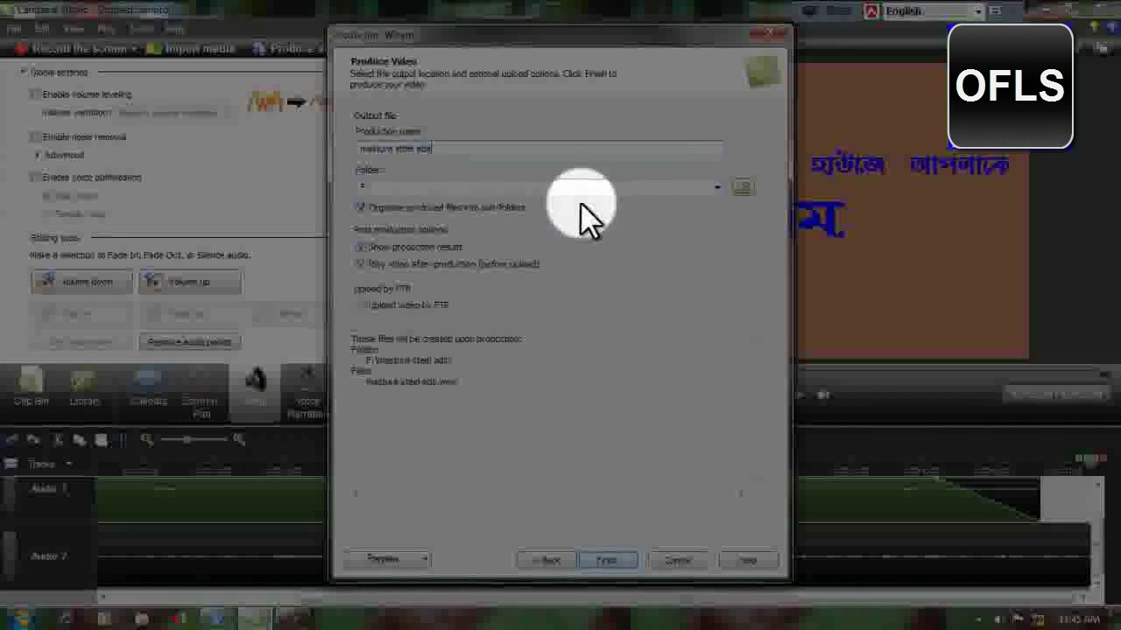
# - Save the output to the Video song (F:) drive as a Windows Media Video file and produce the video
pyautogui.click(744, 188)
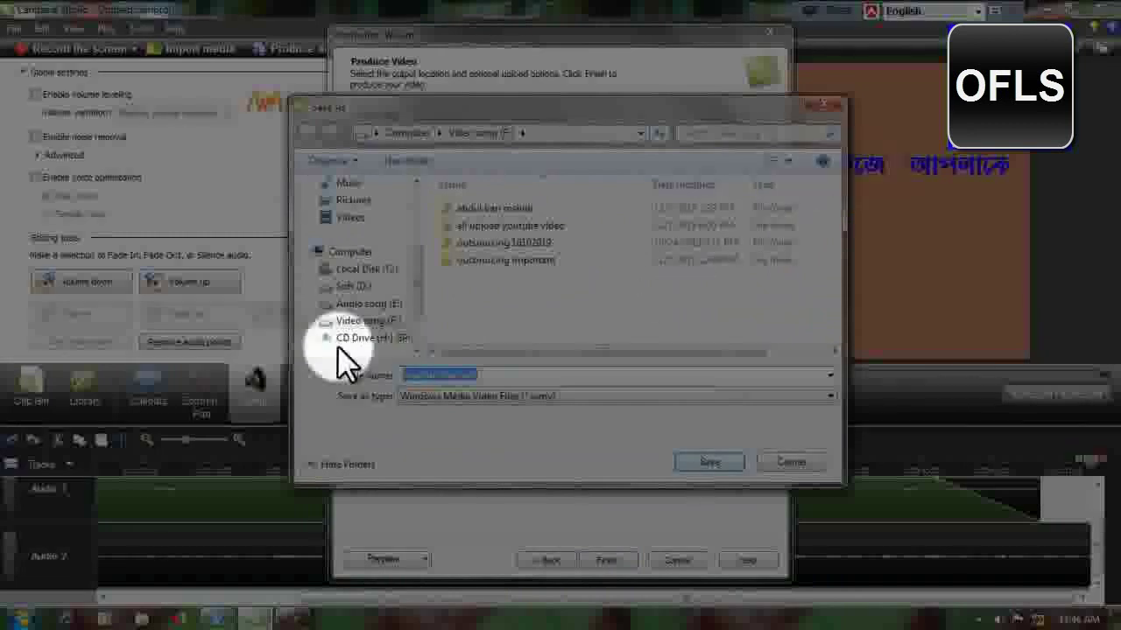
pyautogui.click(713, 464)
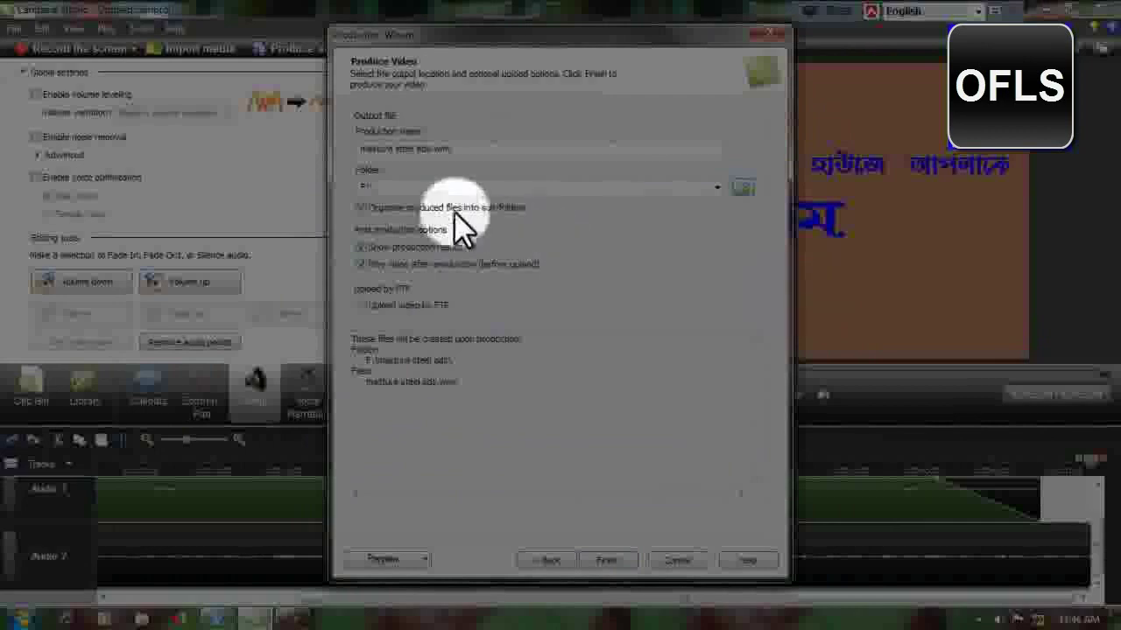
pyautogui.click(604, 560)
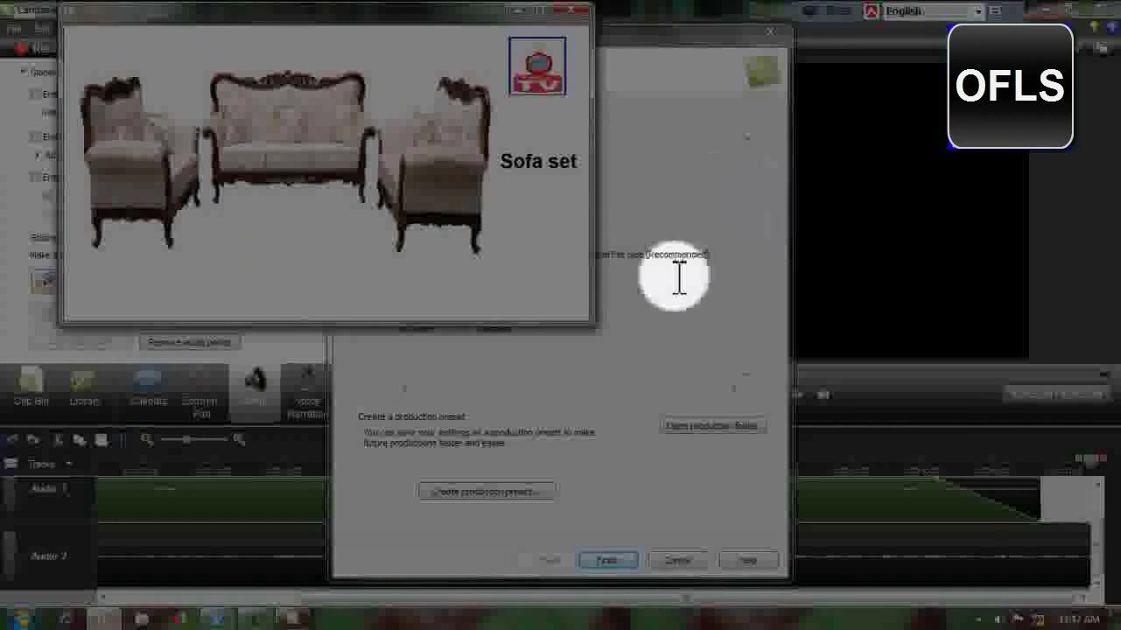
# - Close the playback of the produced video and finish the production results
pyautogui.moveTo(345, 37)
pyautogui.click(578, 20)
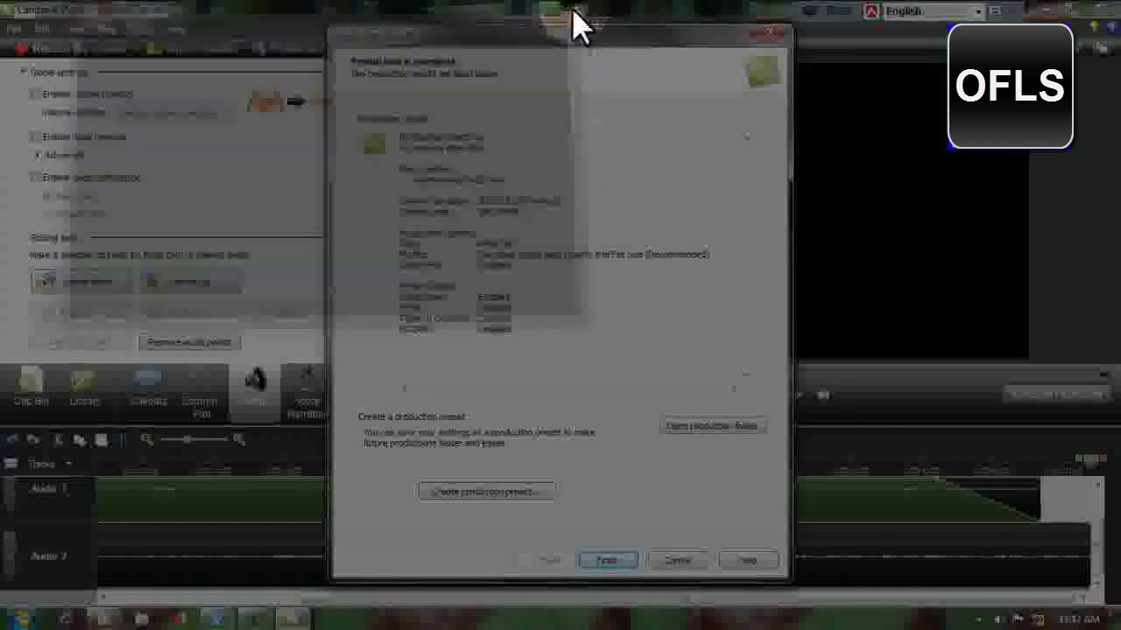
pyautogui.click(609, 561)
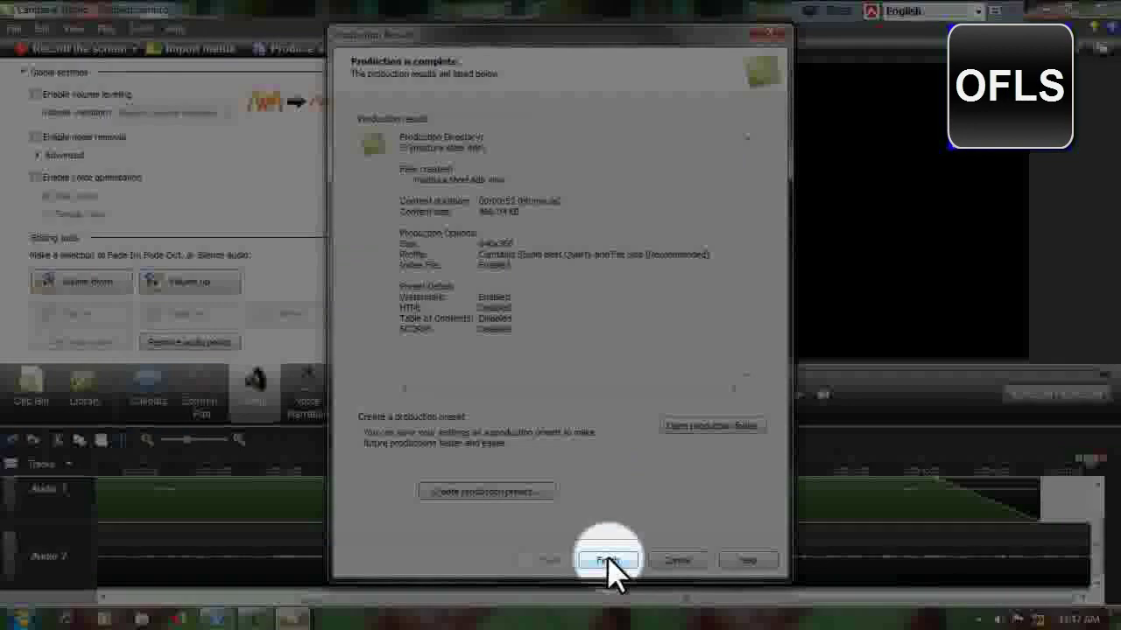